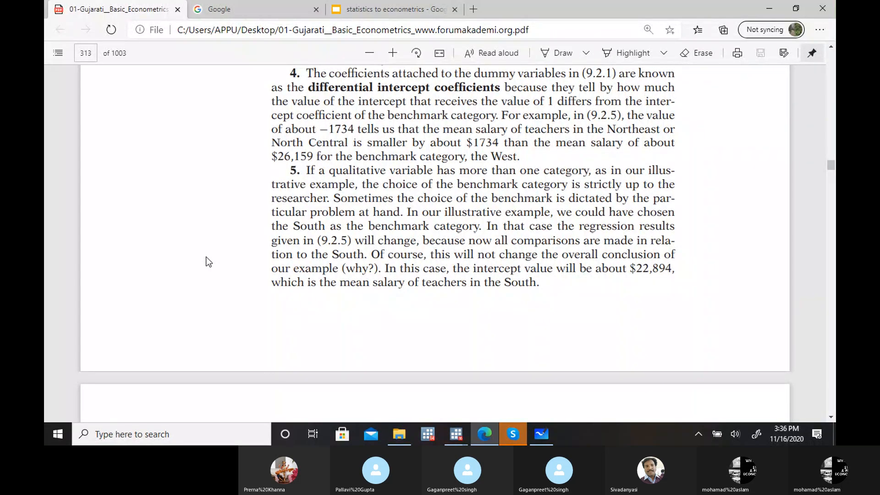
Step: Read point 6 on circumventing the dummy variable trap, including the no-intercept model (9.2.7) and its regression results (9.2.8)
{"action": "scroll", "coordinate": [207, 261], "scroll_direction": "down", "scroll_amount": 7}
{"action": "scroll", "coordinate": [207, 261], "scroll_direction": "down", "scroll_amount": 4}
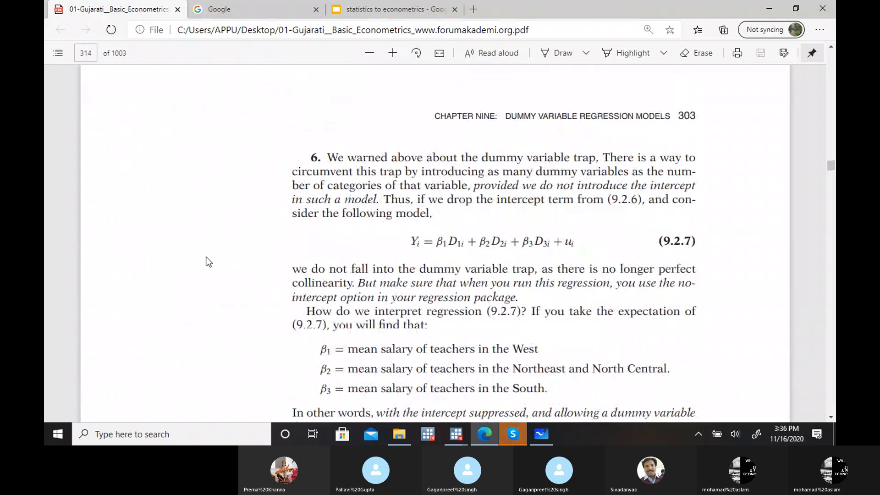
{"action": "scroll", "coordinate": [207, 261], "scroll_direction": "up", "scroll_amount": 1}
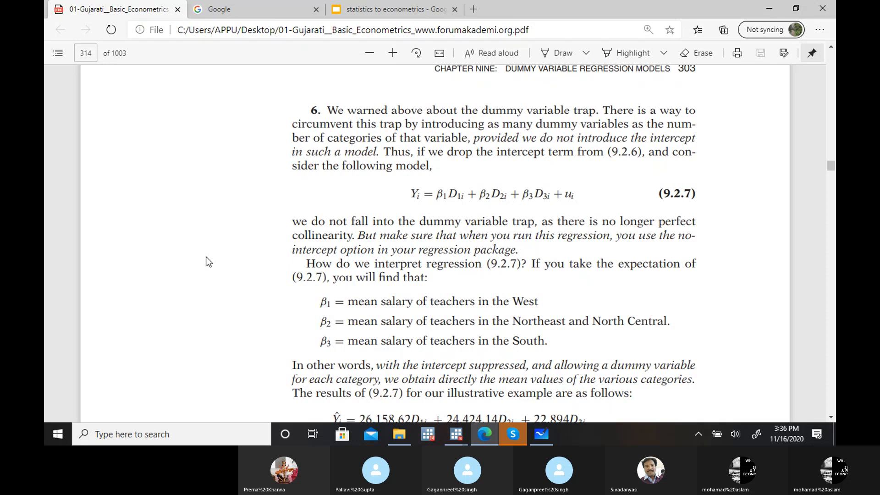
{"action": "scroll", "coordinate": [209, 261], "scroll_direction": "down", "scroll_amount": 1}
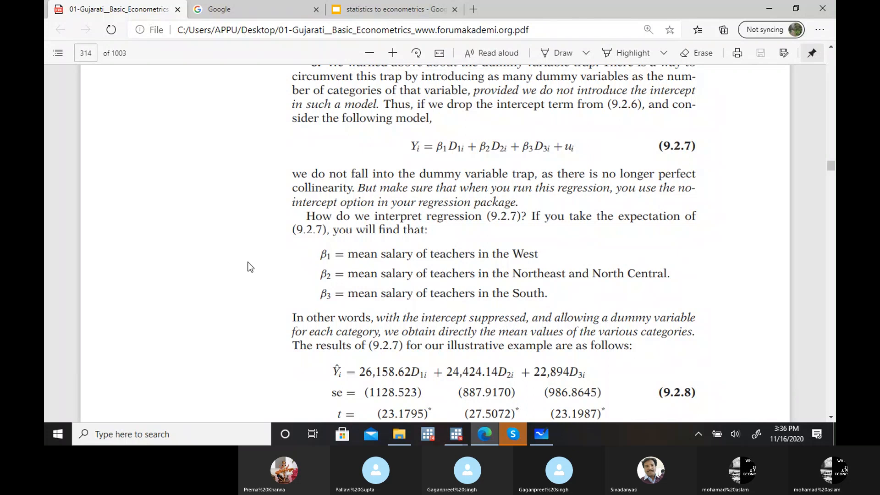
{"action": "scroll", "coordinate": [238, 274], "scroll_direction": "down", "scroll_amount": 1}
{"action": "scroll", "coordinate": [235, 270], "scroll_direction": "down", "scroll_amount": 3}
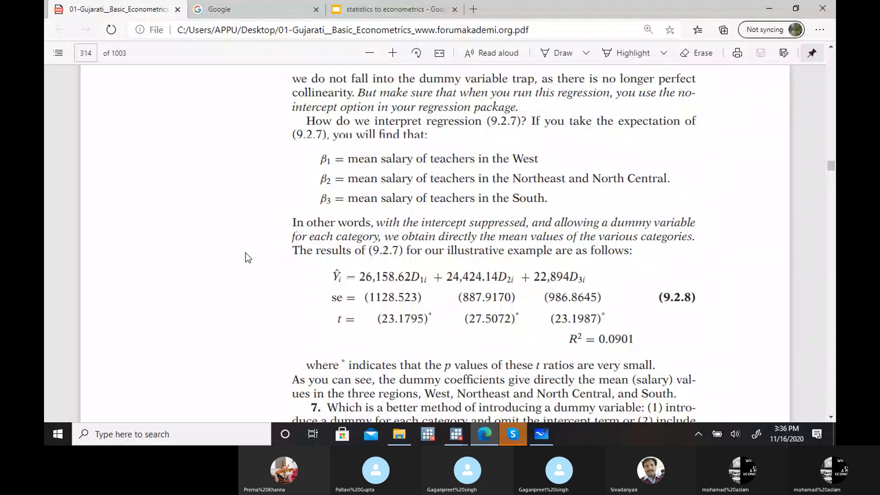
{"action": "scroll", "coordinate": [247, 258], "scroll_direction": "down", "scroll_amount": 4}
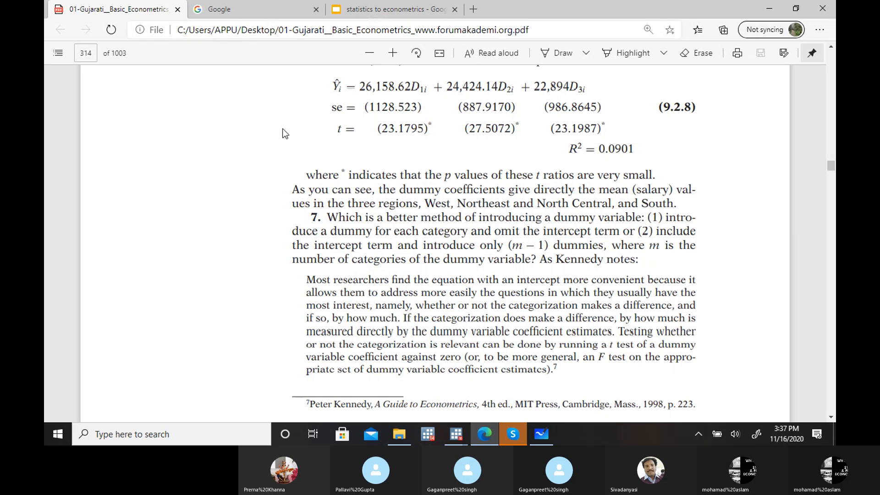
{"action": "scroll", "coordinate": [283, 129], "scroll_direction": "down", "scroll_amount": 1}
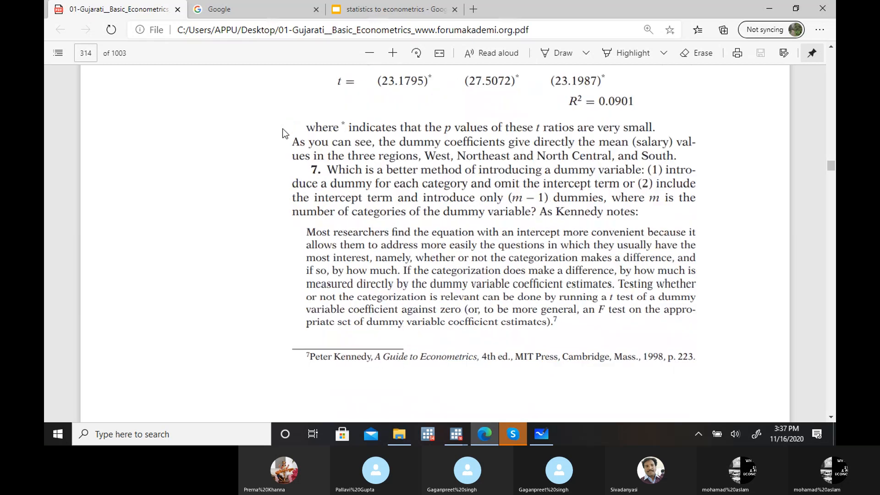
Step: Look over point 7 on the better method of introducing dummies and glance ahead at section 9.3
{"action": "scroll", "coordinate": [282, 133], "scroll_direction": "down", "scroll_amount": 10}
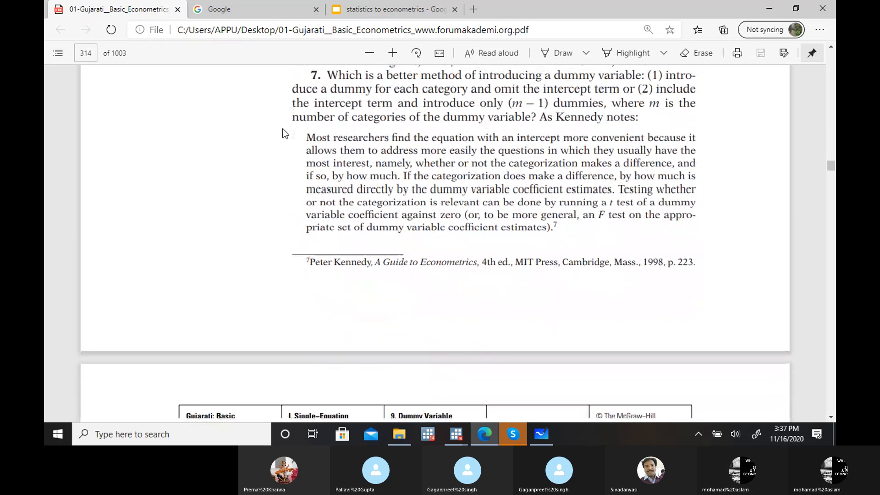
{"action": "scroll", "coordinate": [282, 130], "scroll_direction": "down", "scroll_amount": 2}
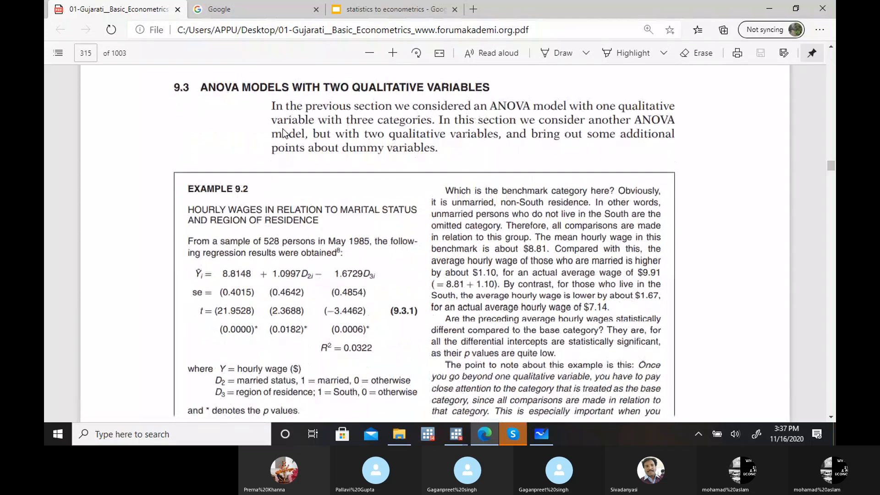
{"action": "scroll", "coordinate": [283, 133], "scroll_direction": "up", "scroll_amount": 8}
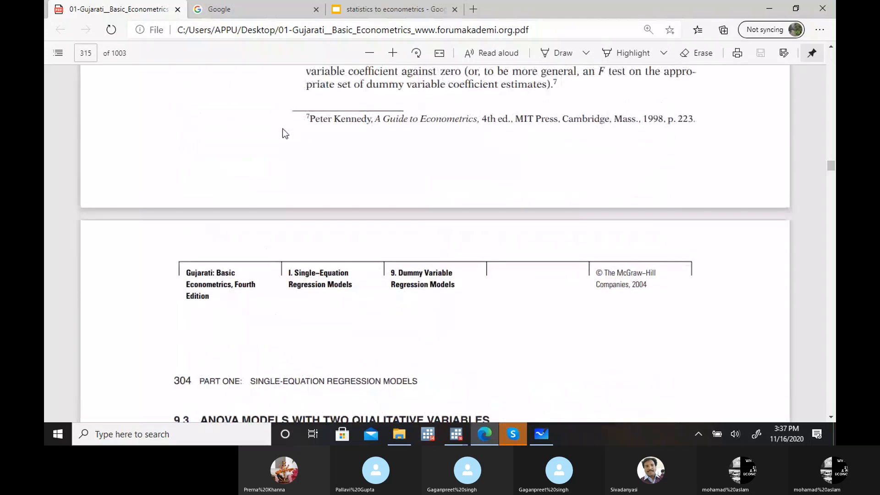
{"action": "scroll", "coordinate": [283, 133], "scroll_direction": "down", "scroll_amount": 5}
{"action": "scroll", "coordinate": [282, 133], "scroll_direction": "up", "scroll_amount": 10}
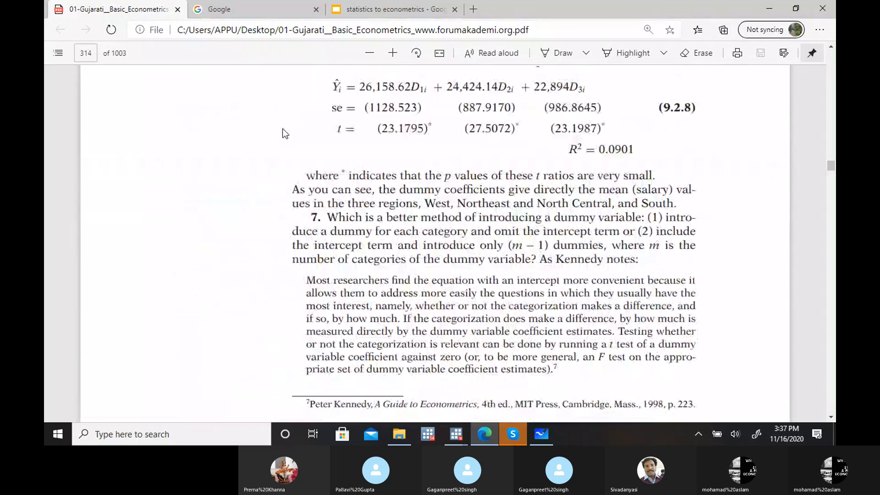
{"action": "scroll", "coordinate": [282, 133], "scroll_direction": "down", "scroll_amount": 5}
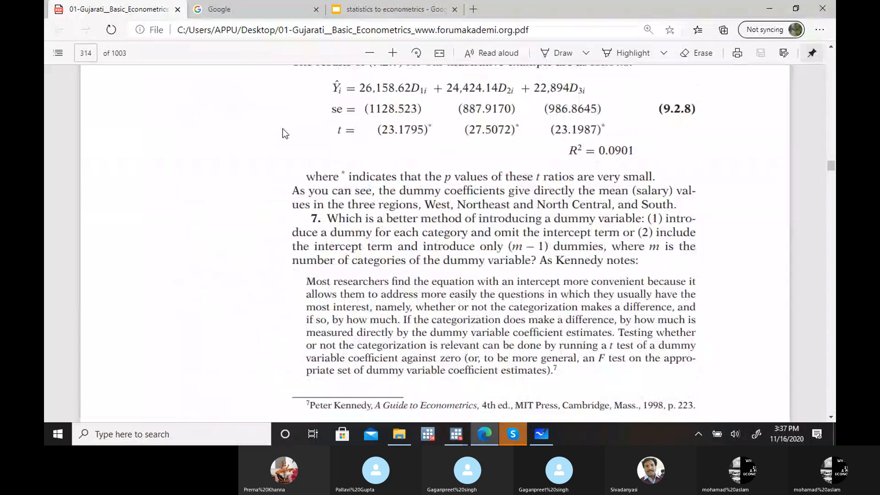
Step: Review points 2 to 5 and the m − 1 dummy variables rule on page 302, and return to point 6
{"action": "scroll", "coordinate": [282, 132], "scroll_direction": "up", "scroll_amount": 8}
{"action": "scroll", "coordinate": [282, 133], "scroll_direction": "up", "scroll_amount": 10}
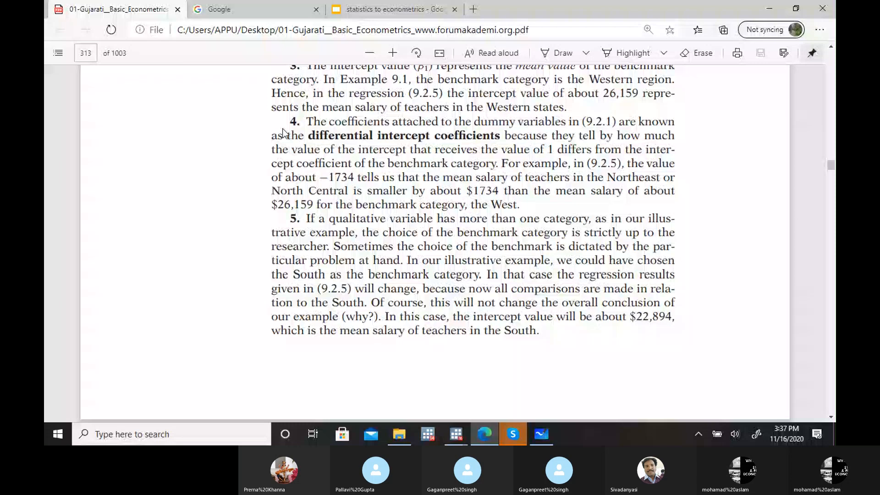
{"action": "scroll", "coordinate": [283, 133], "scroll_direction": "up", "scroll_amount": 1}
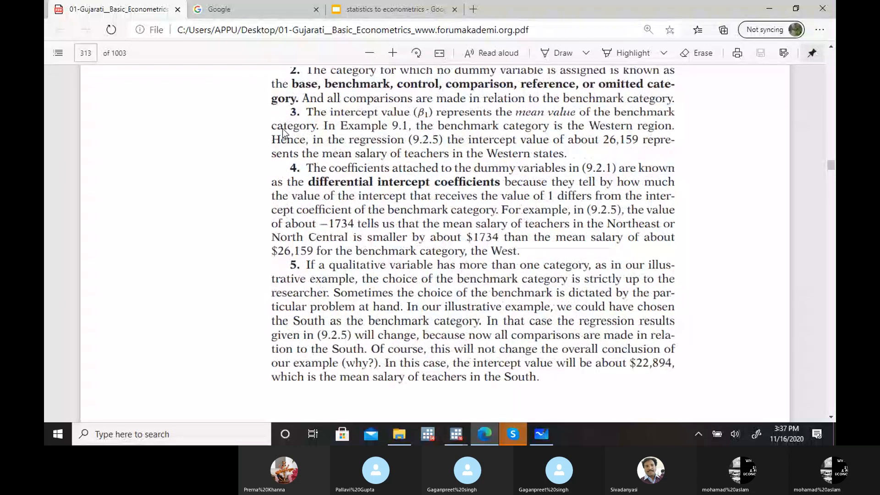
{"action": "scroll", "coordinate": [283, 133], "scroll_direction": "up", "scroll_amount": 3}
{"action": "scroll", "coordinate": [285, 133], "scroll_direction": "up", "scroll_amount": 1}
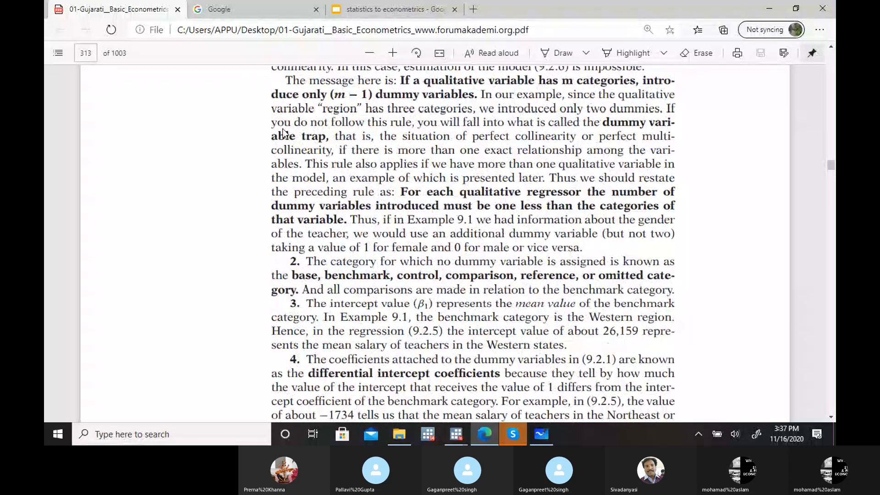
{"action": "scroll", "coordinate": [283, 133], "scroll_direction": "up", "scroll_amount": 6}
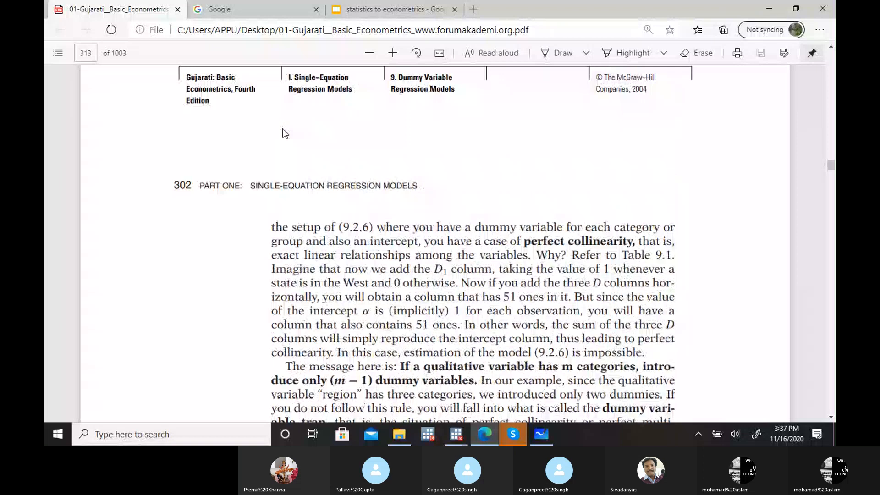
{"action": "scroll", "coordinate": [284, 133], "scroll_direction": "up", "scroll_amount": 11}
{"action": "scroll", "coordinate": [285, 133], "scroll_direction": "down", "scroll_amount": 8}
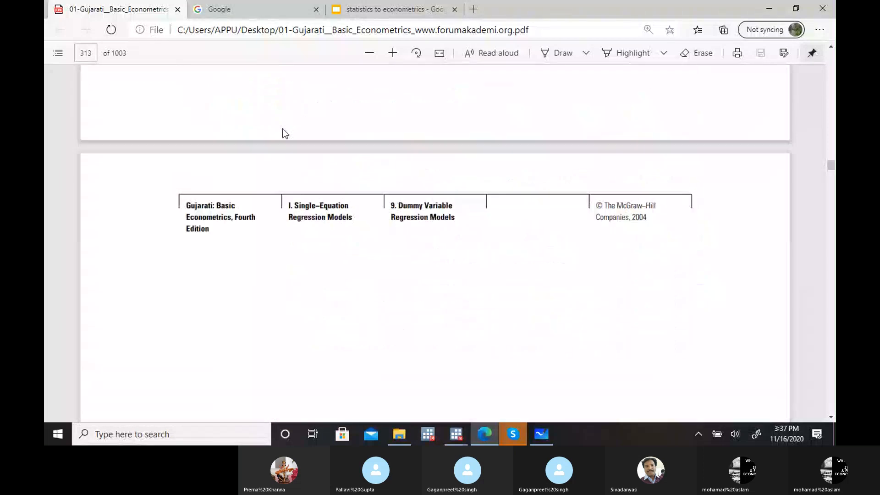
{"action": "scroll", "coordinate": [284, 134], "scroll_direction": "down", "scroll_amount": 2}
{"action": "scroll", "coordinate": [284, 134], "scroll_direction": "down", "scroll_amount": 7}
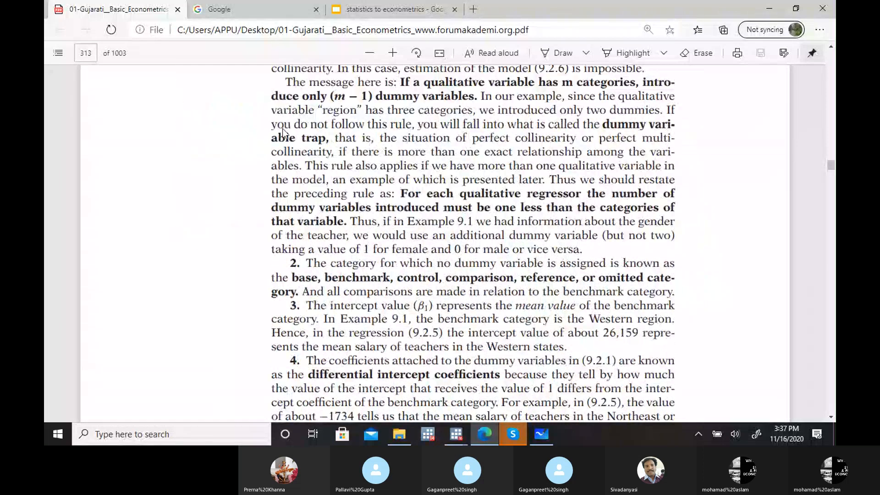
{"action": "scroll", "coordinate": [283, 133], "scroll_direction": "down", "scroll_amount": 12}
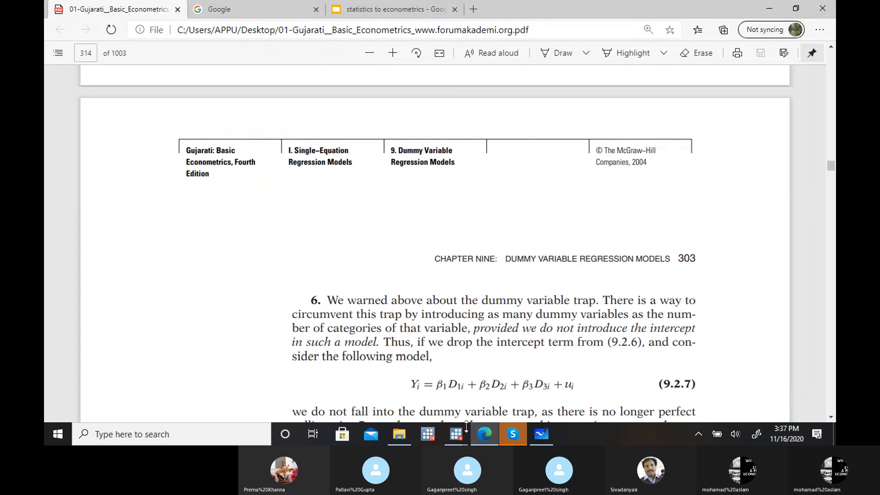
Step: Switch to Stata's Data Editor to examine the spending, D2, D3 and salary data, and return to the textbook PDF
{"action": "mouse_move", "coordinate": [461, 430]}
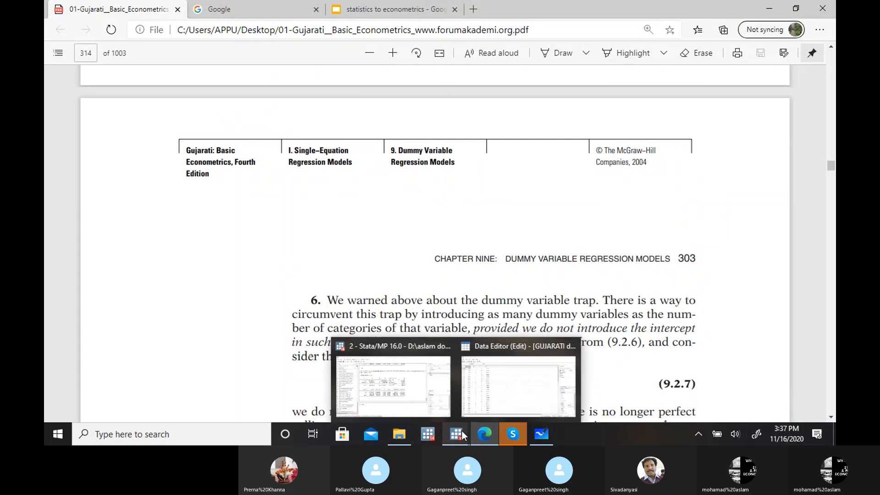
{"action": "left_click", "coordinate": [516, 389]}
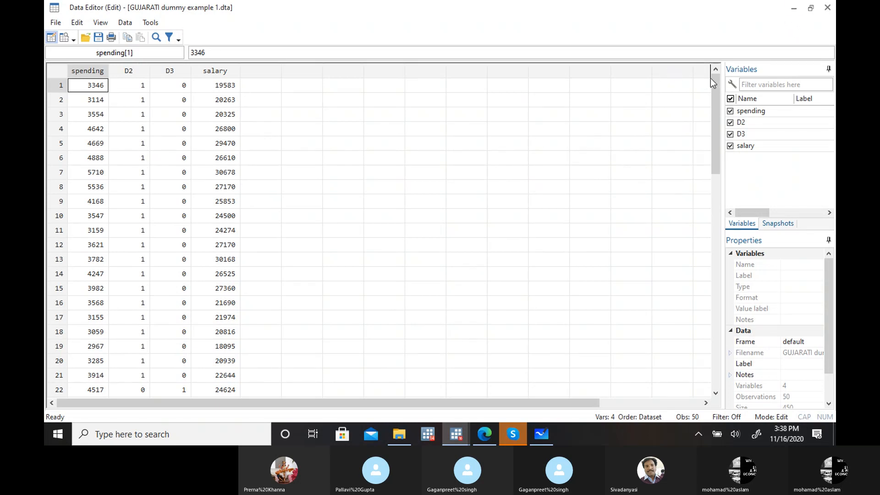
{"action": "left_click", "coordinate": [794, 8]}
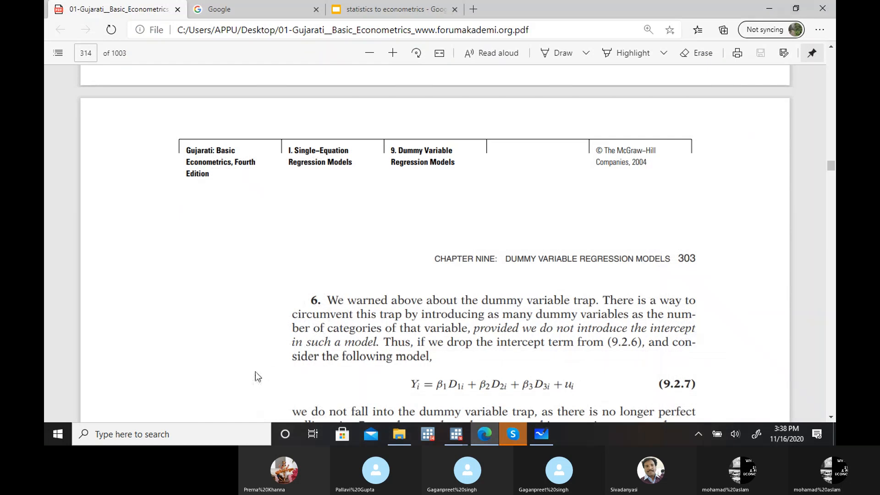
Step: Look over point 7 again and go back to model (9.2.6) under "Caution in the Use of Dummy Variables"
{"action": "scroll", "coordinate": [220, 378], "scroll_direction": "down", "scroll_amount": 10}
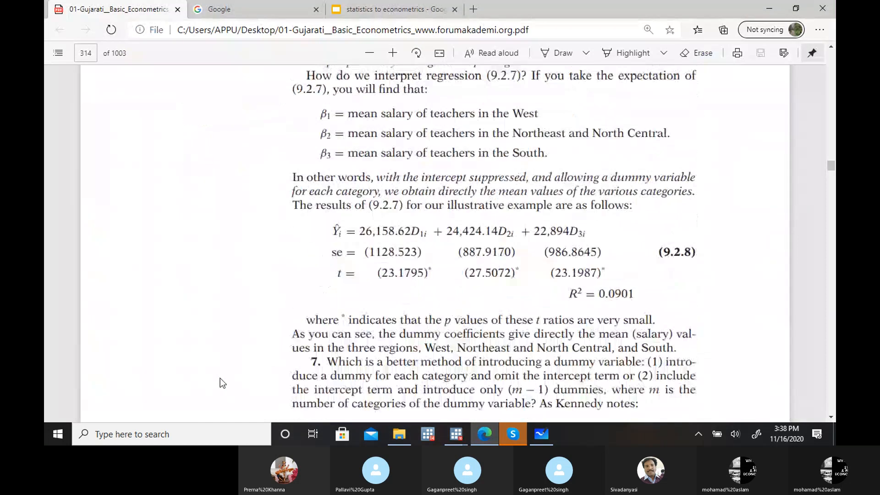
{"action": "scroll", "coordinate": [220, 379], "scroll_direction": "down", "scroll_amount": 10}
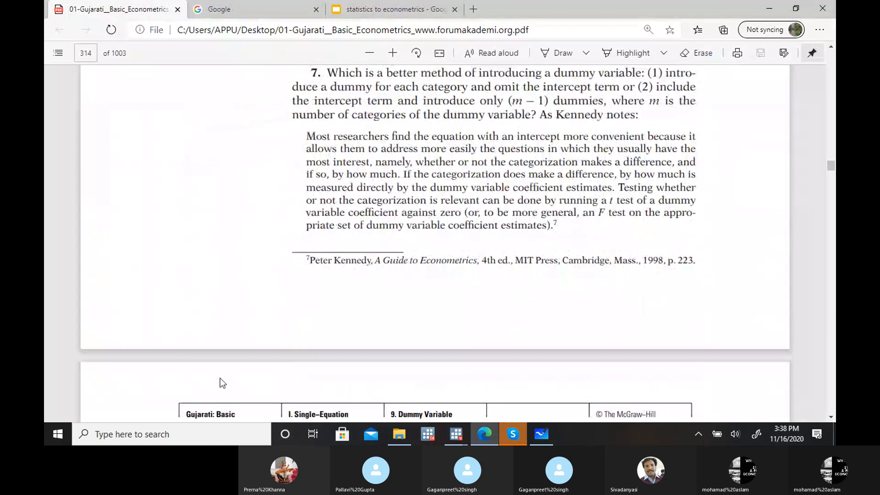
{"action": "scroll", "coordinate": [221, 383], "scroll_direction": "up", "scroll_amount": 5}
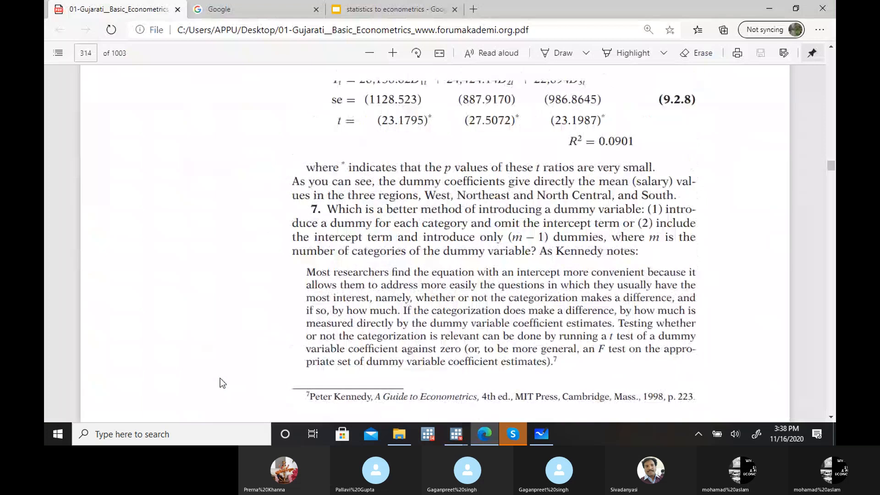
{"action": "scroll", "coordinate": [222, 382], "scroll_direction": "up", "scroll_amount": 10}
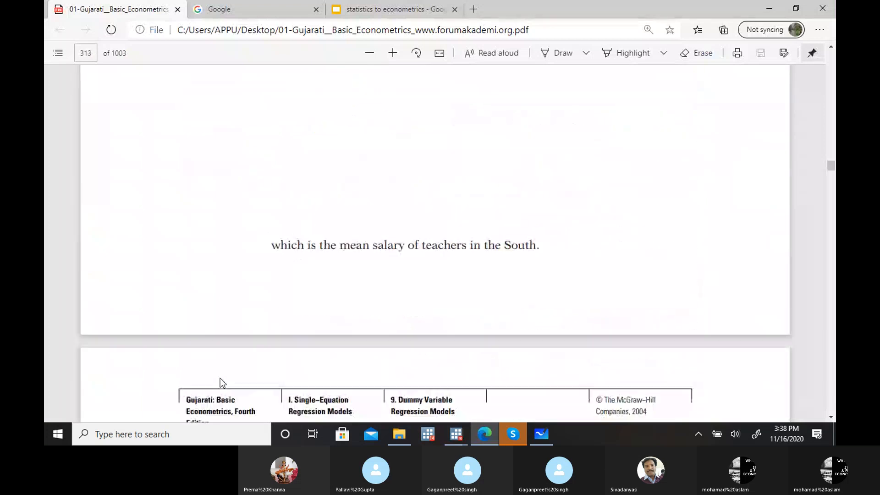
{"action": "scroll", "coordinate": [220, 378], "scroll_direction": "up", "scroll_amount": 10}
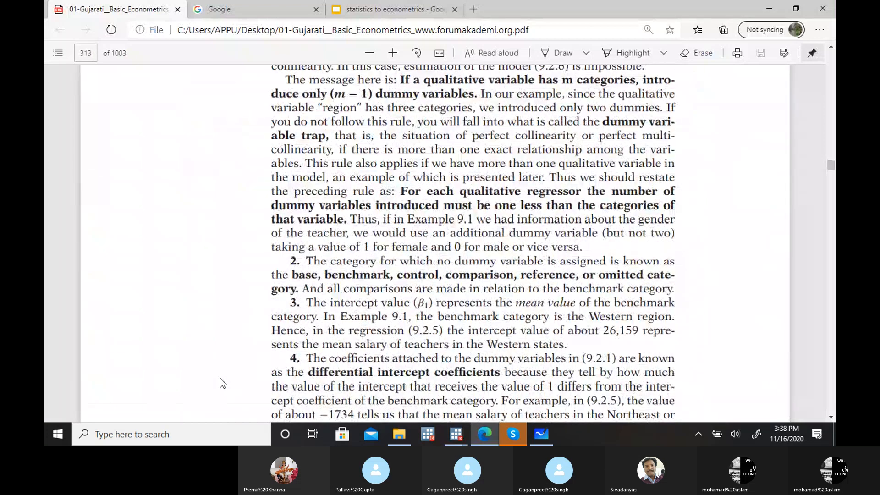
{"action": "scroll", "coordinate": [220, 378], "scroll_direction": "up", "scroll_amount": 10}
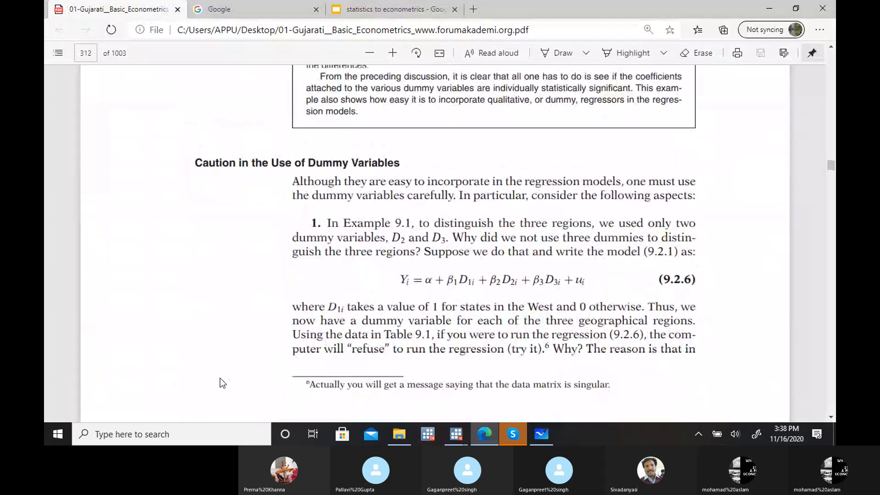
Step: Read on through the dummy variable cautions to section 9.3, its hourly wages Example 9.2, and the start of section 9.4
{"action": "scroll", "coordinate": [222, 383], "scroll_direction": "down", "scroll_amount": 15}
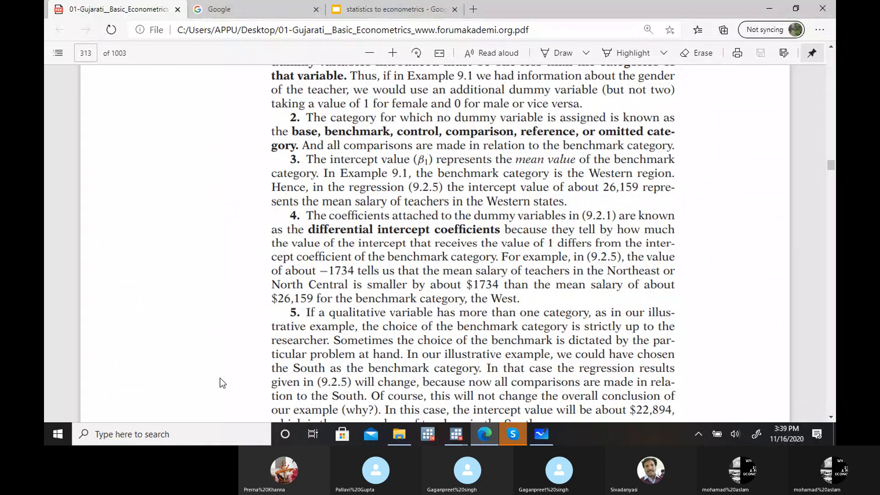
{"action": "scroll", "coordinate": [220, 378], "scroll_direction": "down", "scroll_amount": 10}
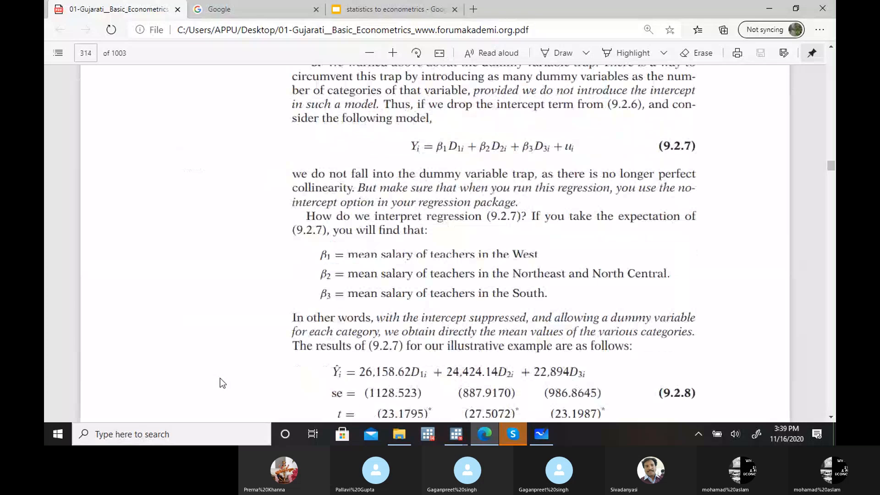
{"action": "scroll", "coordinate": [220, 379], "scroll_direction": "down", "scroll_amount": 15}
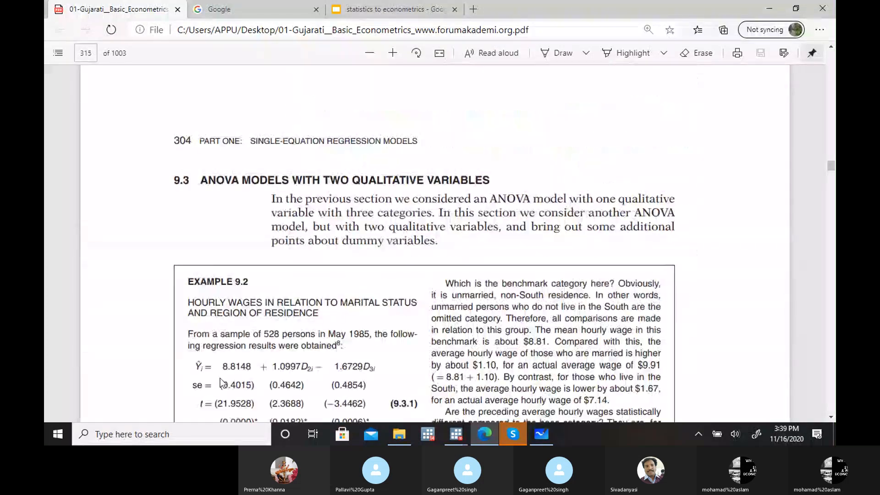
{"action": "scroll", "coordinate": [220, 378], "scroll_direction": "up", "scroll_amount": 8}
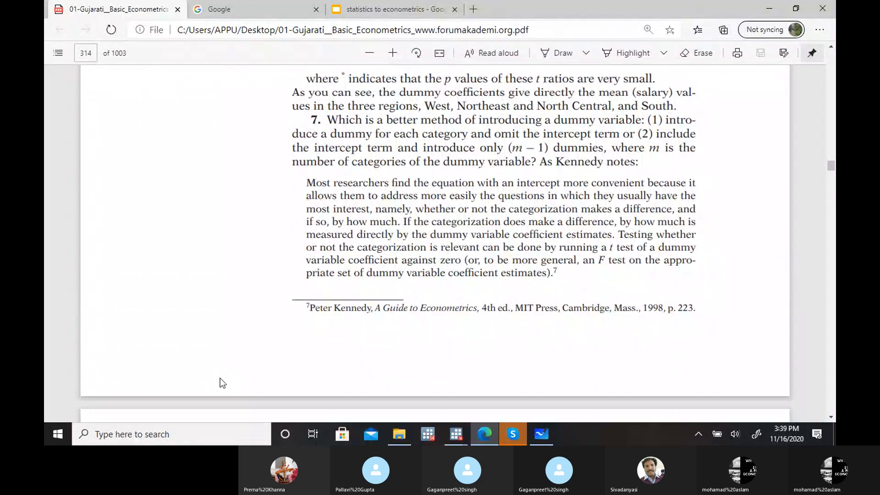
{"action": "scroll", "coordinate": [220, 378], "scroll_direction": "down", "scroll_amount": 8}
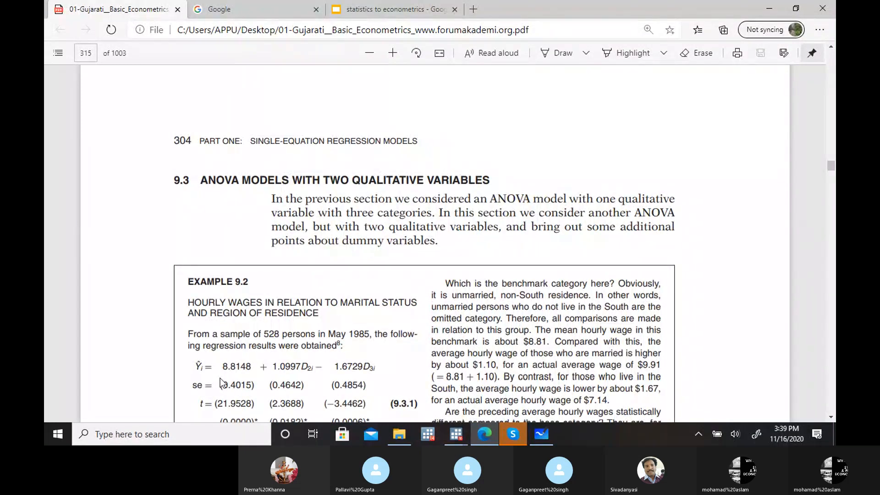
{"action": "scroll", "coordinate": [220, 378], "scroll_direction": "down", "scroll_amount": 7}
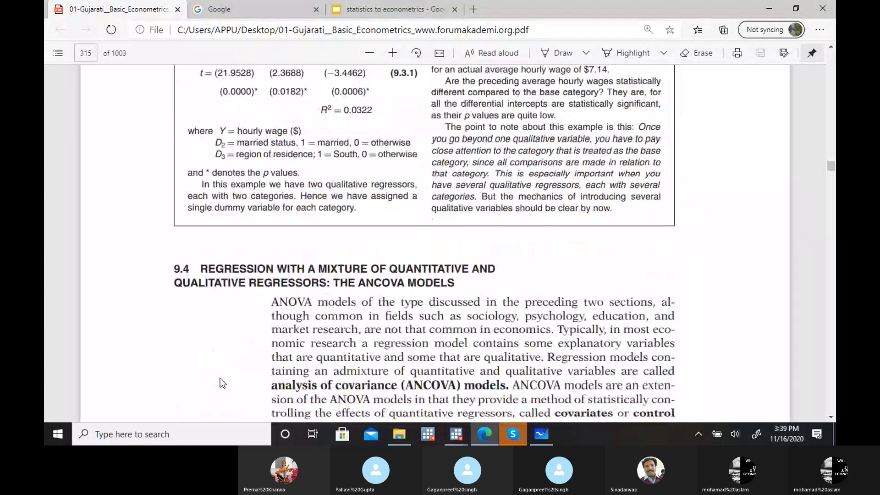
{"action": "scroll", "coordinate": [220, 378], "scroll_direction": "down", "scroll_amount": 4}
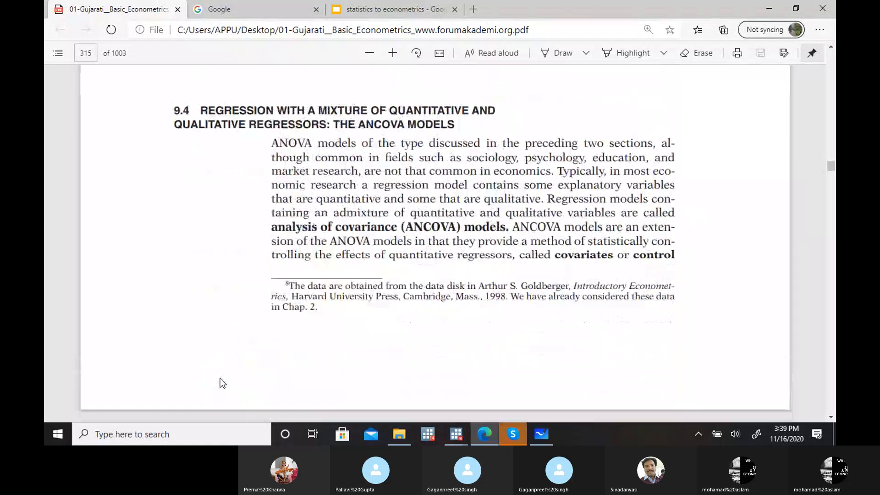
{"action": "scroll", "coordinate": [220, 378], "scroll_direction": "up", "scroll_amount": 7}
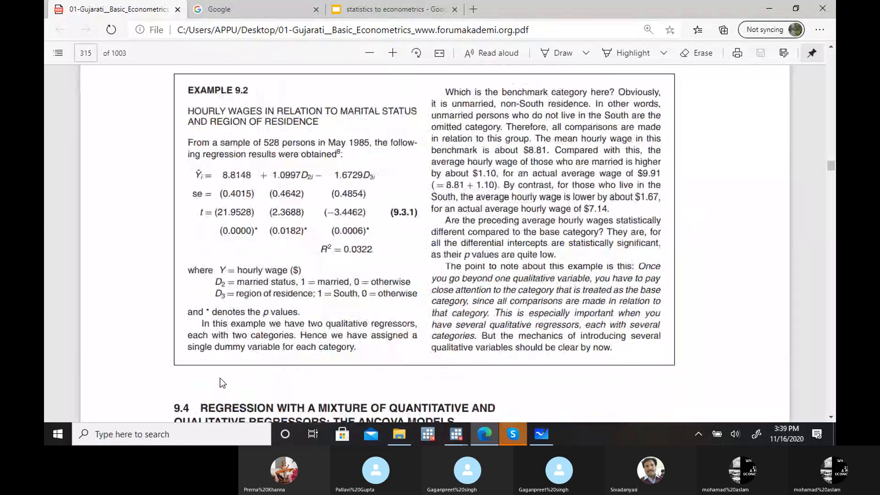
Step: Recheck Example 9.2 in the textbook, switch to the main Stata window and clear the loaded dataset from memory
{"action": "scroll", "coordinate": [222, 382], "scroll_direction": "up", "scroll_amount": 1}
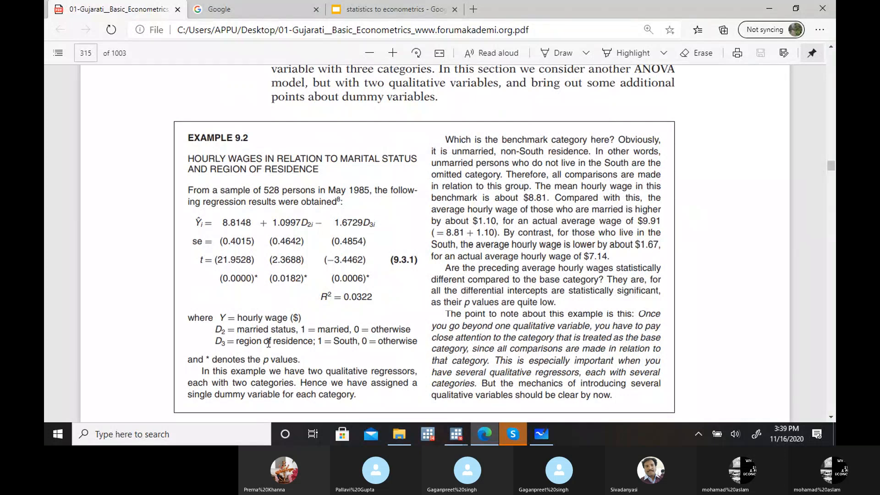
{"action": "mouse_move", "coordinate": [454, 433]}
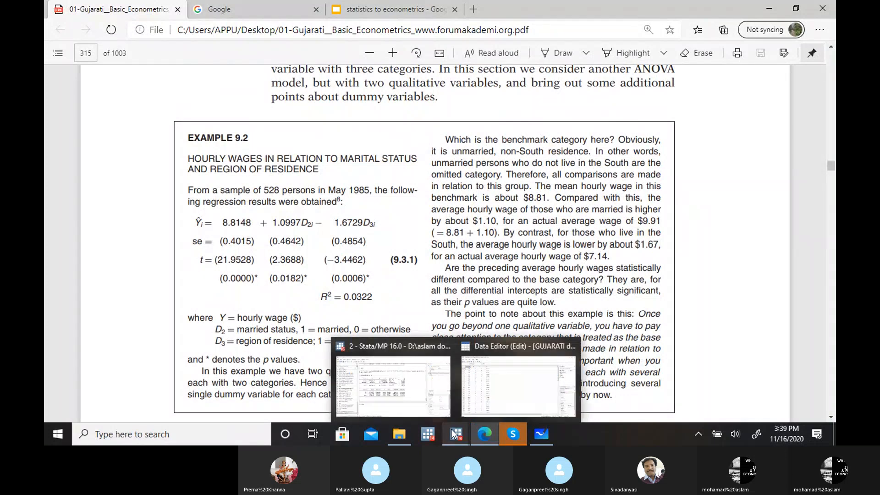
{"action": "left_click", "coordinate": [401, 392]}
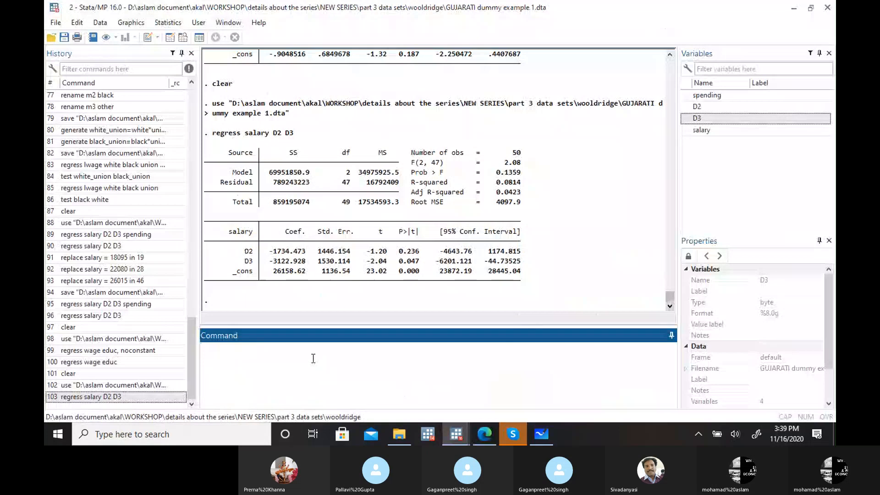
{"action": "type", "text": "clear"}
{"action": "key", "text": "Return"}
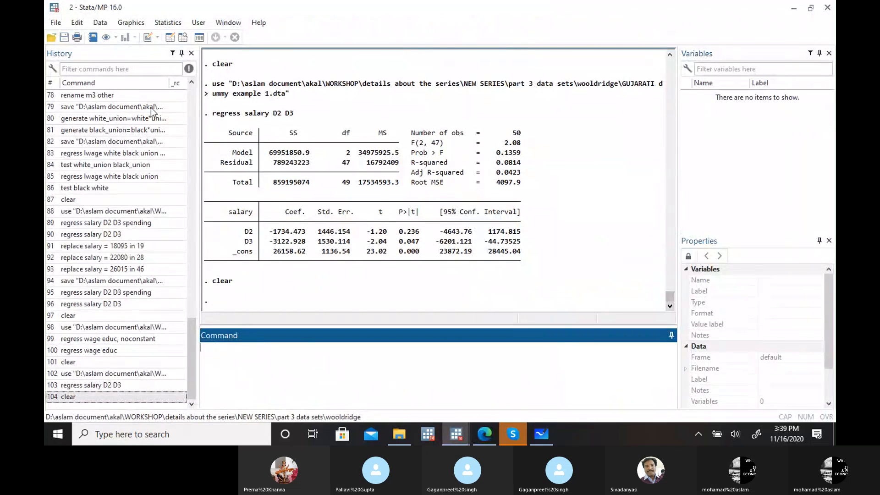
{"action": "left_click", "coordinate": [56, 23]}
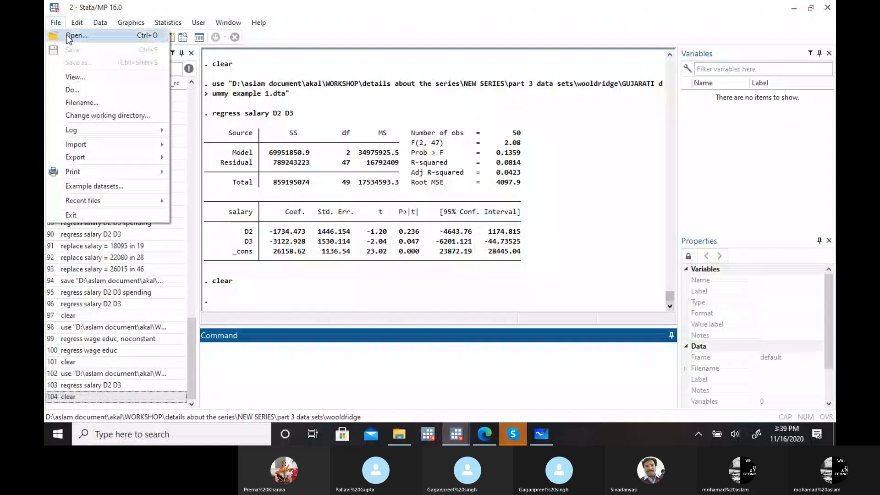
{"action": "left_click", "coordinate": [68, 36]}
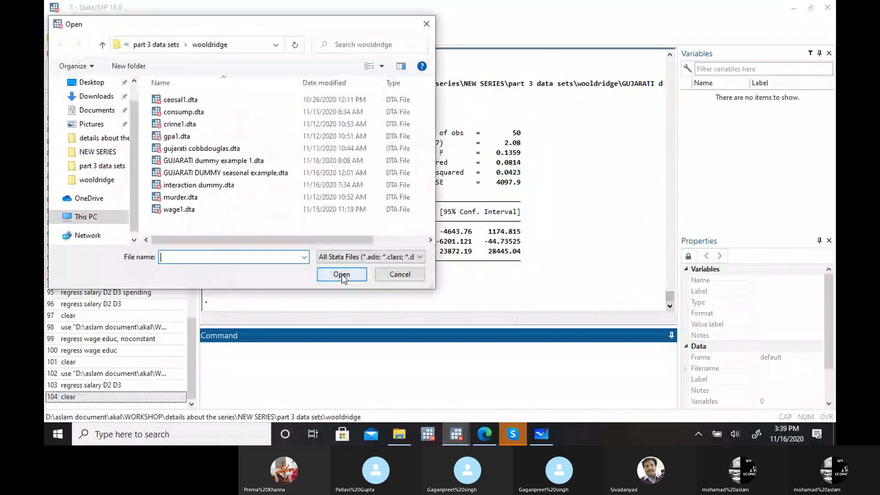
{"action": "left_click", "coordinate": [426, 23]}
Step: Load nlsw88.dta from the example datasets installed with Stata and close the dataset list
{"action": "left_click", "coordinate": [55, 23]}
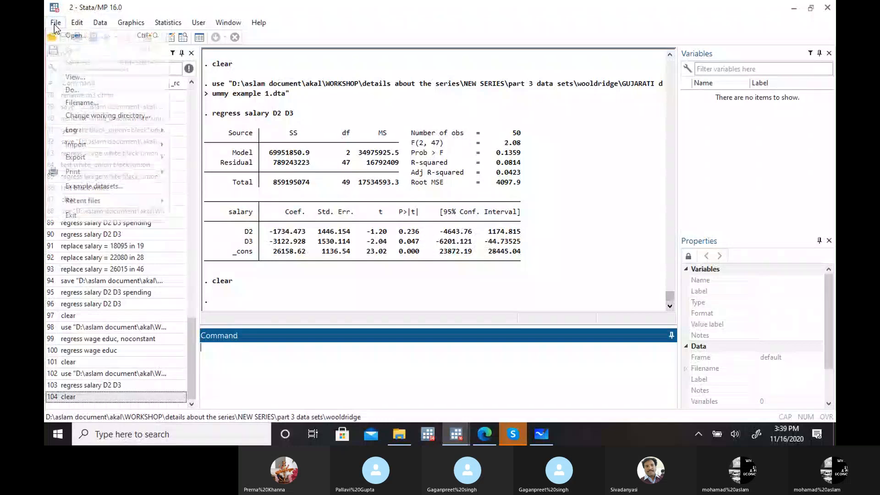
{"action": "left_click", "coordinate": [105, 187]}
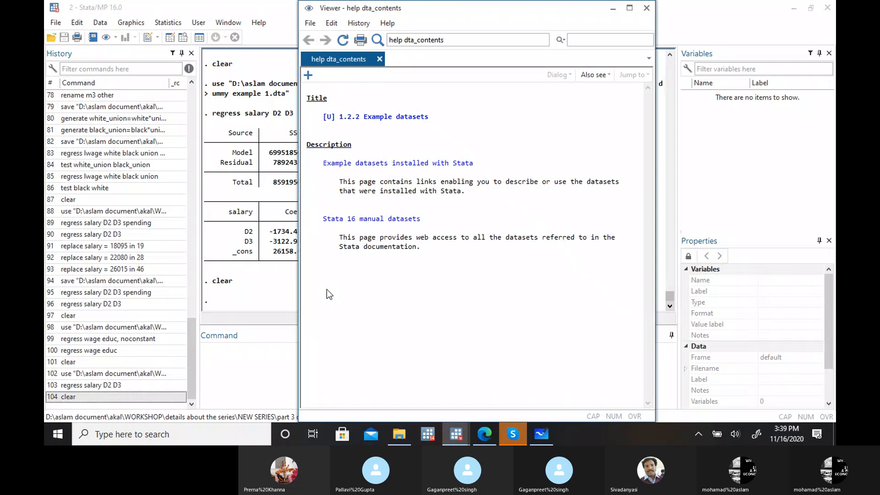
{"action": "left_click", "coordinate": [379, 164]}
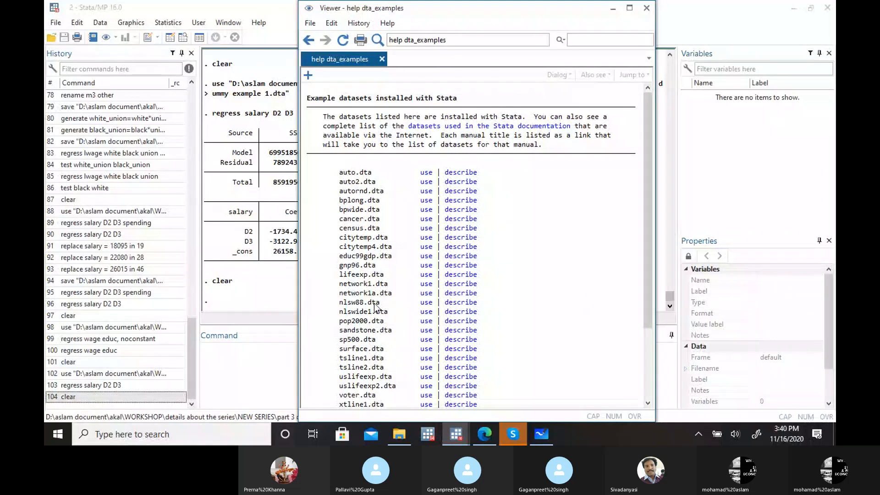
{"action": "left_click", "coordinate": [426, 303]}
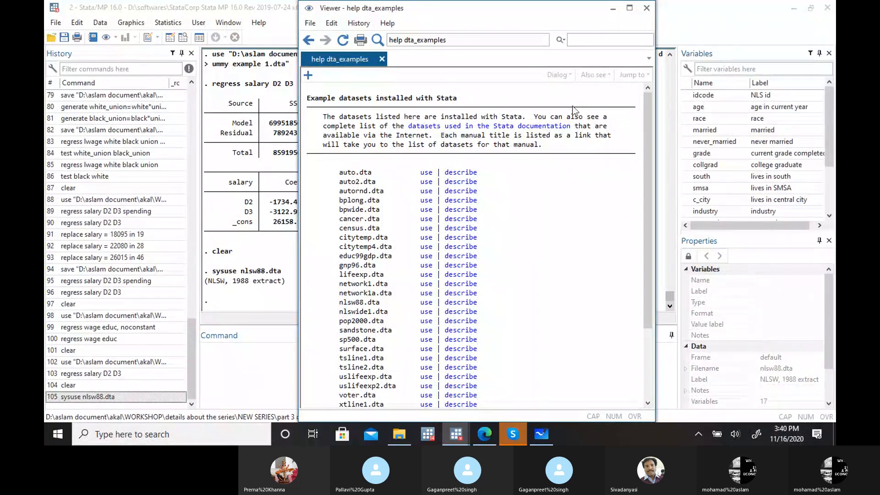
{"action": "left_click", "coordinate": [645, 9]}
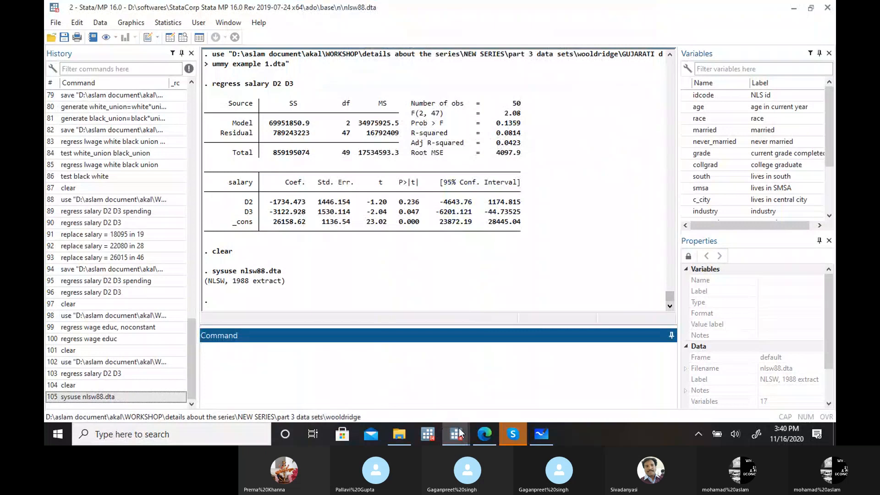
Step: Open the dataset in the Data Editor and inspect the codes behind the married and never_married values
{"action": "mouse_move", "coordinate": [457, 434]}
{"action": "left_click", "coordinate": [519, 382]}
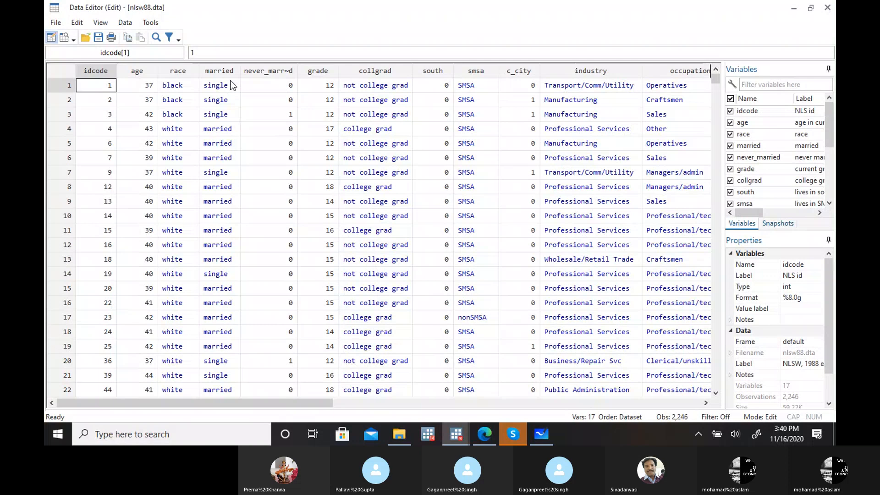
{"action": "left_click", "coordinate": [228, 101]}
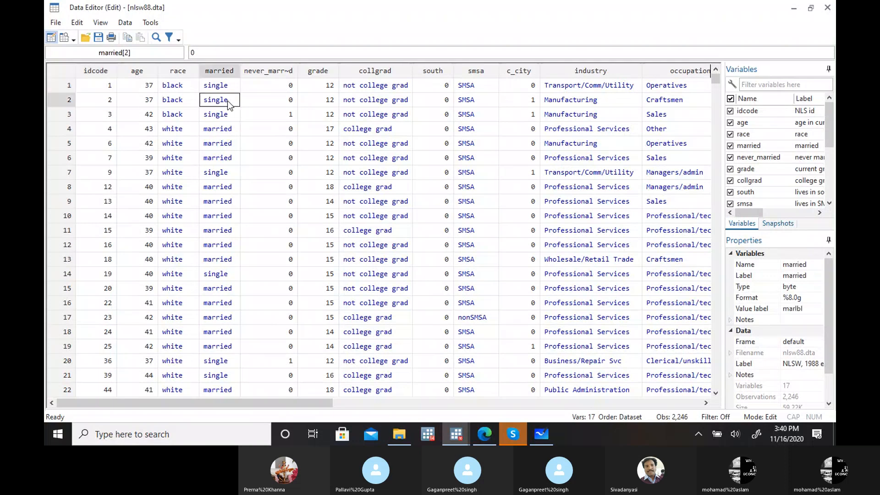
{"action": "left_click", "coordinate": [224, 132]}
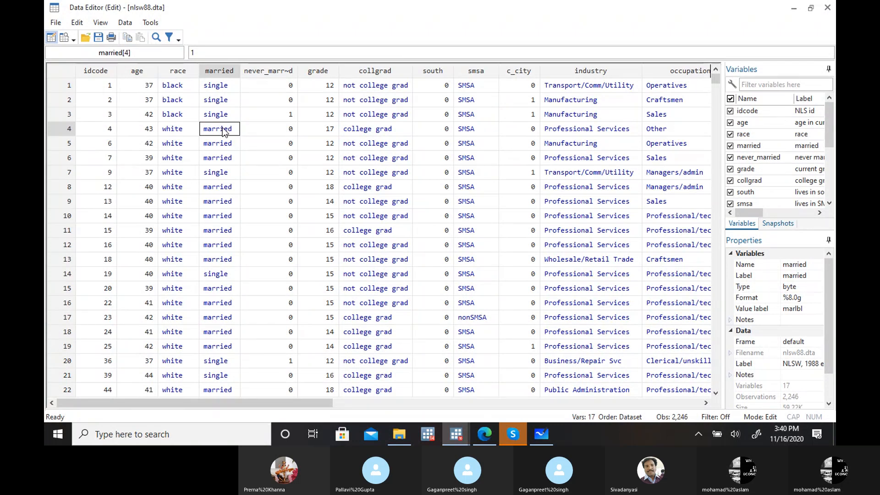
{"action": "left_click", "coordinate": [271, 115]}
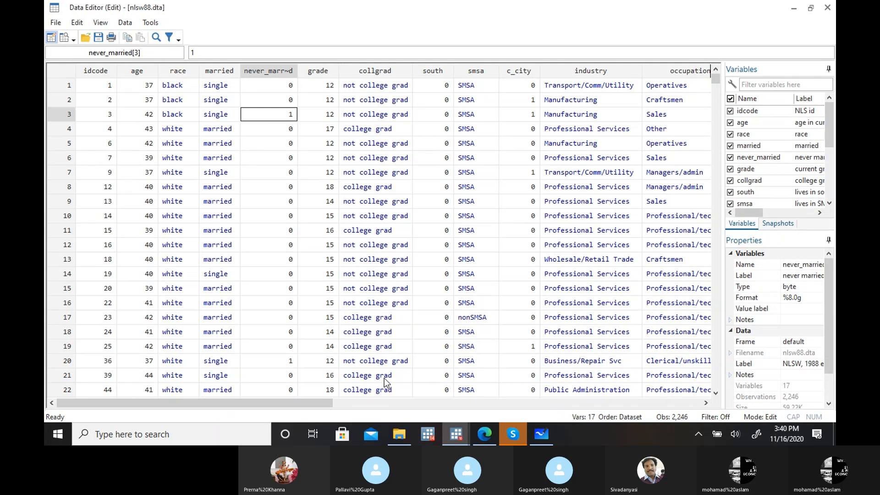
{"action": "left_click_drag", "start_coordinate": [323, 402], "coordinate": [297, 399]}
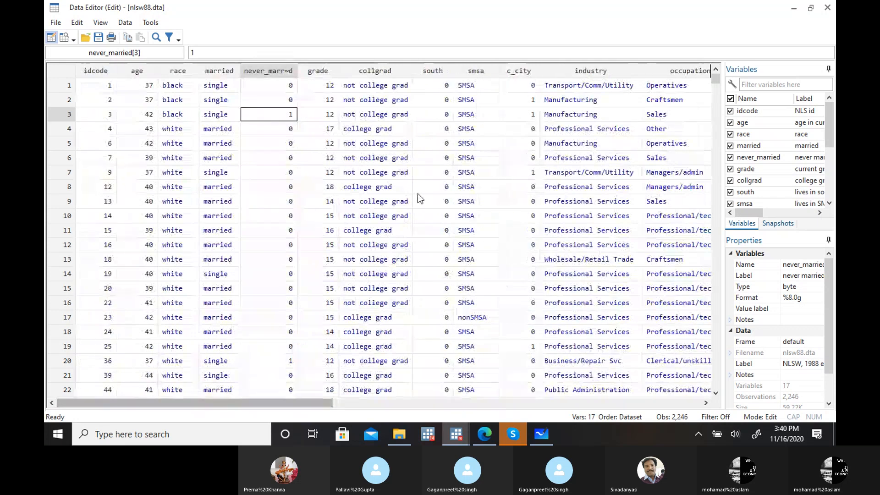
Step: Look down the south column through the first 66 observations and inspect its value in row 48
{"action": "left_click", "coordinate": [431, 172]}
{"action": "key", "text": "Down"}
{"action": "key", "text": "Down"}
{"action": "key", "text": "Down"}
{"action": "key", "text": "Down"}
{"action": "key", "text": "Down"}
{"action": "key", "text": "Down"}
{"action": "key", "text": "Down"}
{"action": "key", "text": "Down"}
{"action": "key", "text": "Down"}
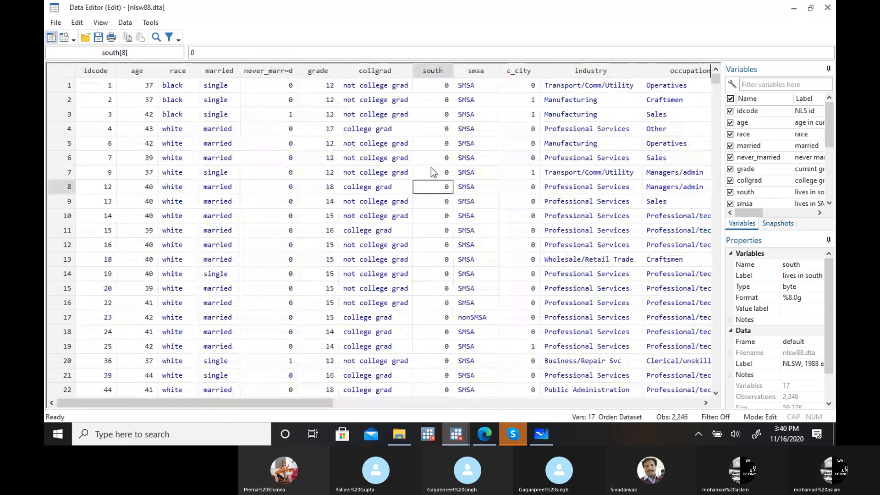
{"action": "key", "text": "Down"}
{"action": "key", "text": "Down"}
{"action": "key", "text": "Down"}
{"action": "key", "text": "Down"}
{"action": "key", "text": "Down"}
{"action": "key", "text": "Down"}
{"action": "key", "text": "Down"}
{"action": "key", "text": "Down"}
{"action": "key", "text": "Down"}
{"action": "key", "text": "Down"}
{"action": "key", "text": "Down"}
{"action": "key", "text": "Down"}
{"action": "key", "text": "Down"}
{"action": "key", "text": "Down"}
{"action": "key", "text": "Down"}
{"action": "key", "text": "Down"}
{"action": "key", "text": "Down"}
{"action": "key", "text": "Down"}
{"action": "key", "text": "Down"}
{"action": "key", "text": "Down"}
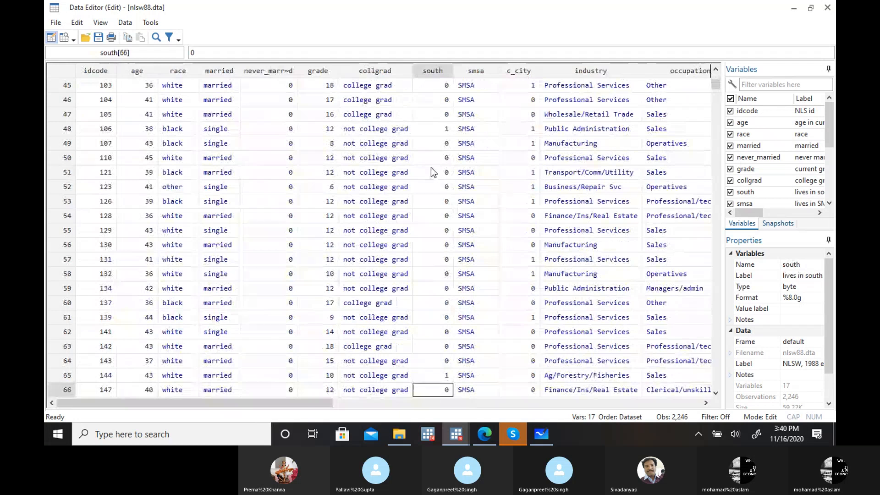
{"action": "left_click", "coordinate": [436, 131]}
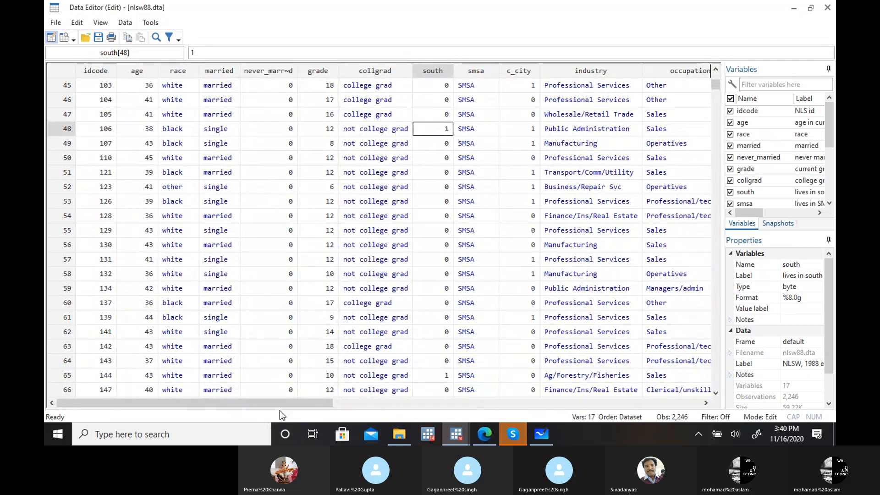
Step: Look over the remaining columns such as union, wage, hours and tenure, and return to the main Stata window
{"action": "left_click_drag", "start_coordinate": [278, 403], "coordinate": [156, 405]}
{"action": "left_click_drag", "start_coordinate": [157, 405], "coordinate": [295, 405]}
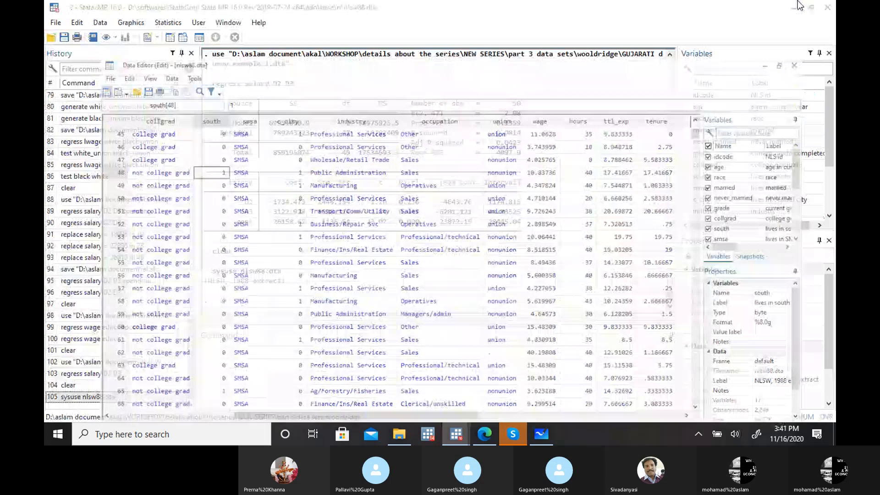
{"action": "left_click", "coordinate": [791, 5]}
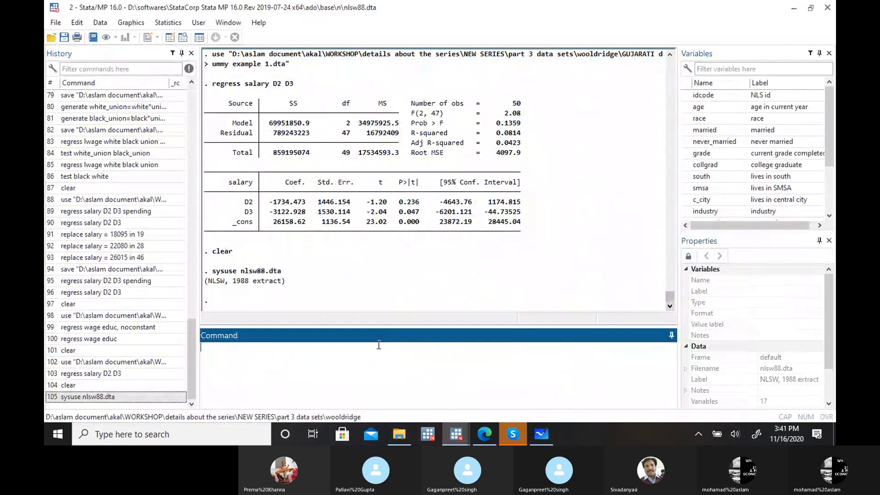
Step: Tabulate the frequencies of race and of married with two separate tab commands
{"action": "type", "text": "tab"}
{"action": "left_click", "coordinate": [686, 119]}
{"action": "key", "text": "Return"}
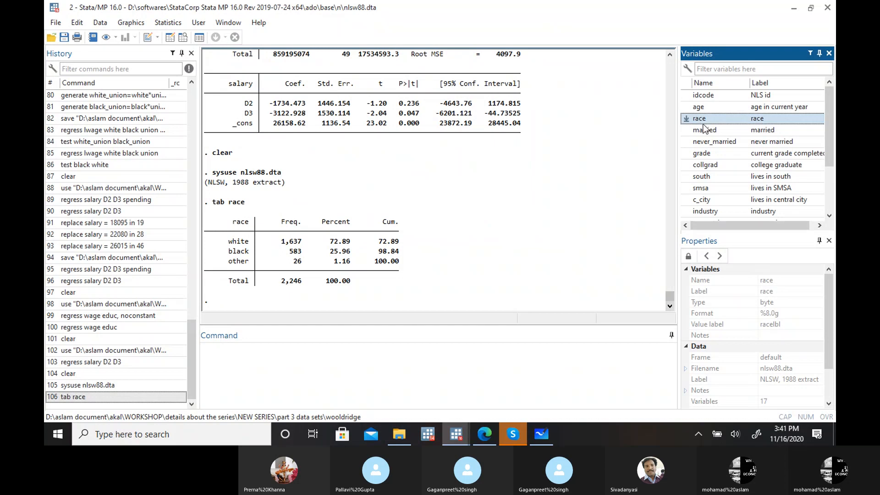
{"action": "left_click", "coordinate": [319, 368]}
{"action": "type", "text": "tab"}
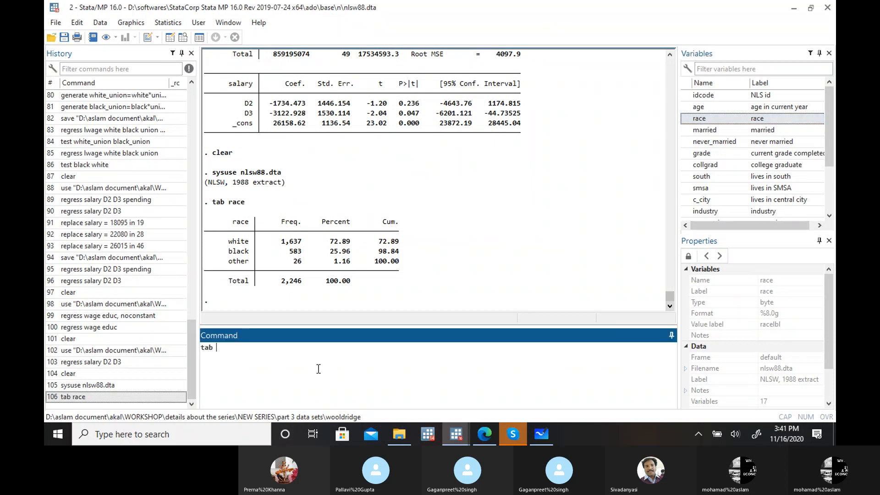
{"action": "left_click", "coordinate": [686, 131]}
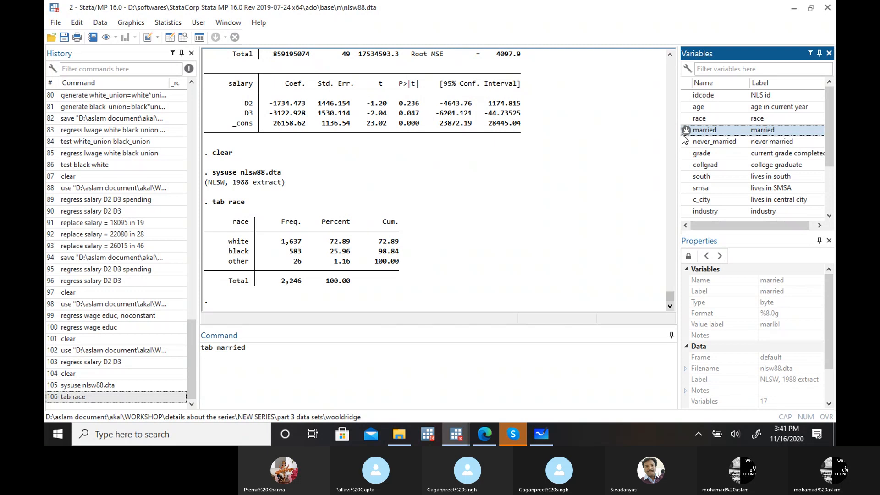
{"action": "key", "text": "Return"}
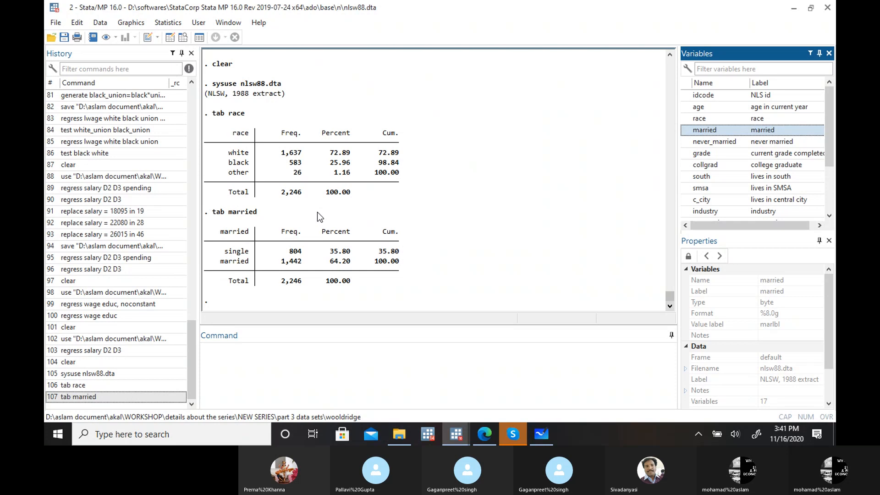
Step: Switch to Microsoft Whiteboard and start the wage equation below the table, noting codes 1 W, 2 B, 3 O and S 0, M 1 above it
{"action": "left_click", "coordinate": [541, 433]}
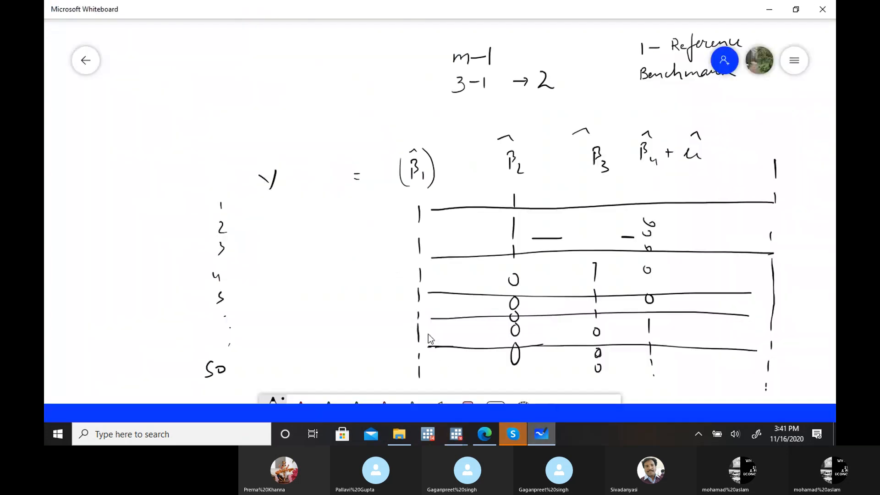
{"action": "scroll", "coordinate": [309, 104], "scroll_direction": "down", "scroll_amount": 10}
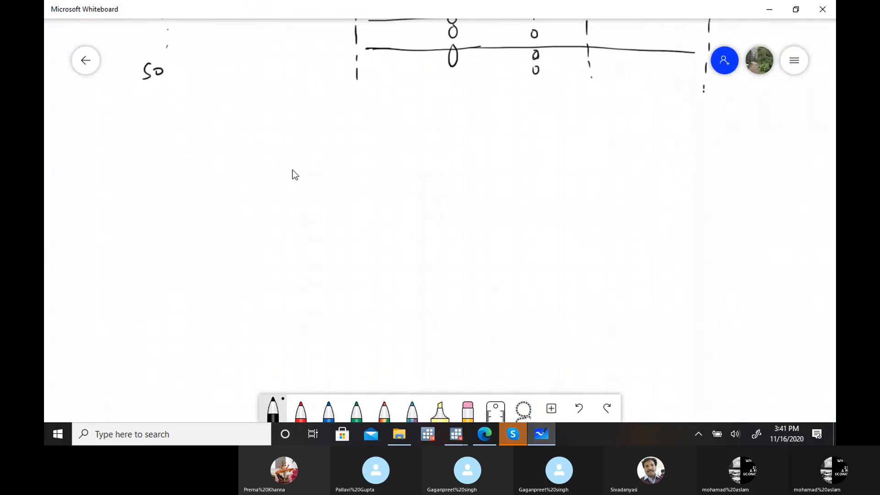
{"action": "mouse_move", "coordinate": [190, 200]}
{"action": "left_mouse_down"}
{"action": "mouse_move", "coordinate": [212, 202]}
{"action": "mouse_move", "coordinate": [220, 226]}
{"action": "mouse_move", "coordinate": [237, 202]}
{"action": "mouse_move", "coordinate": [226, 205]}
{"action": "mouse_move", "coordinate": [228, 195]}
{"action": "mouse_move", "coordinate": [296, 205]}
{"action": "mouse_move", "coordinate": [327, 195]}
{"action": "left_mouse_up"}
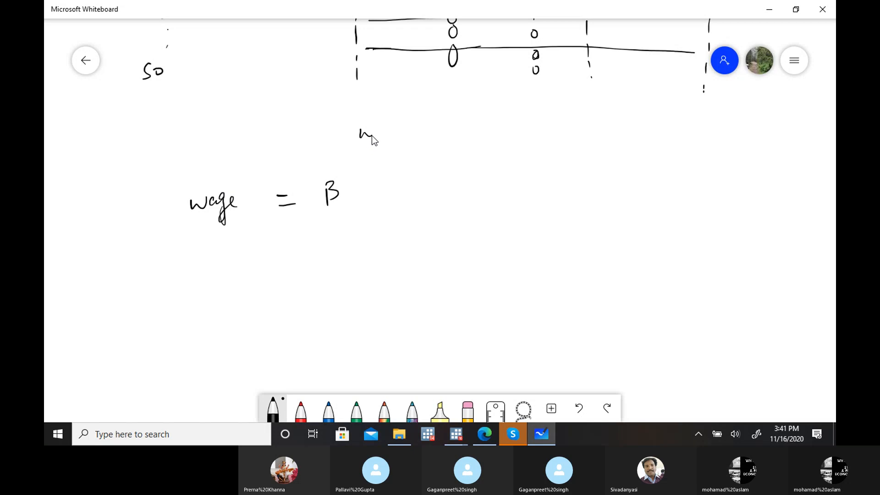
{"action": "mouse_move", "coordinate": [398, 126]}
{"action": "left_mouse_down"}
{"action": "mouse_move", "coordinate": [399, 136]}
{"action": "mouse_move", "coordinate": [433, 127]}
{"action": "left_mouse_up"}
{"action": "left_click_drag", "start_coordinate": [369, 109], "coordinate": [369, 115]}
{"action": "left_click_drag", "start_coordinate": [434, 109], "coordinate": [430, 117]}
{"action": "left_click_drag", "start_coordinate": [580, 114], "coordinate": [582, 126]}
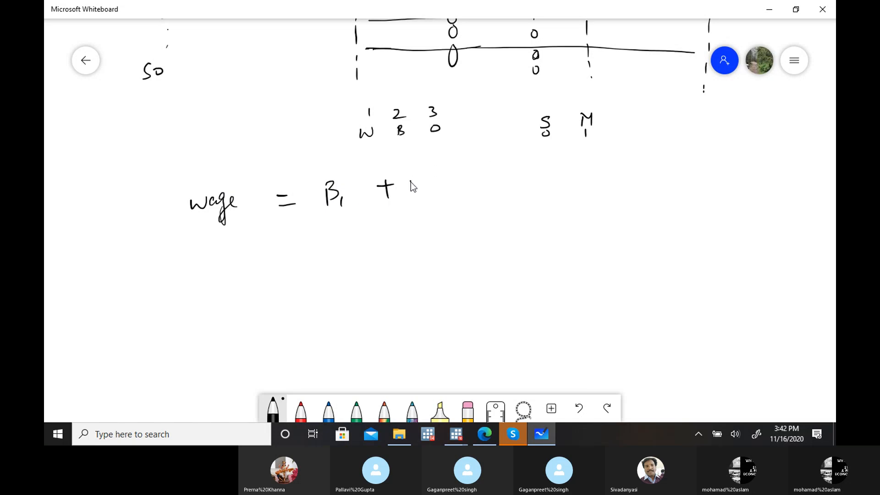
Step: Write the marital status term β2 D with codes 1–M and 0–S, and draw an arrow to it from the S and M categories
{"action": "mouse_move", "coordinate": [429, 183]}
{"action": "left_mouse_down"}
{"action": "mouse_move", "coordinate": [431, 193]}
{"action": "mouse_move", "coordinate": [433, 179]}
{"action": "mouse_move", "coordinate": [447, 183]}
{"action": "left_mouse_up"}
{"action": "left_click_drag", "start_coordinate": [439, 220], "coordinate": [460, 224]}
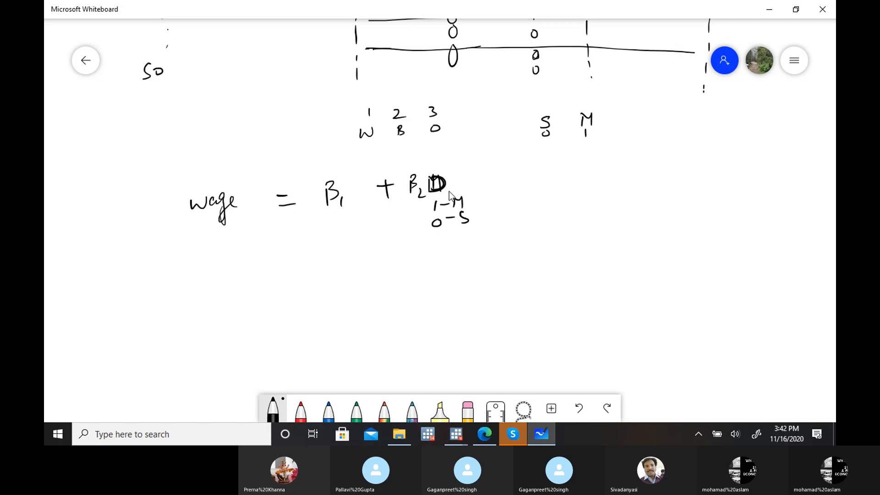
{"action": "left_click_drag", "start_coordinate": [552, 145], "coordinate": [465, 170]}
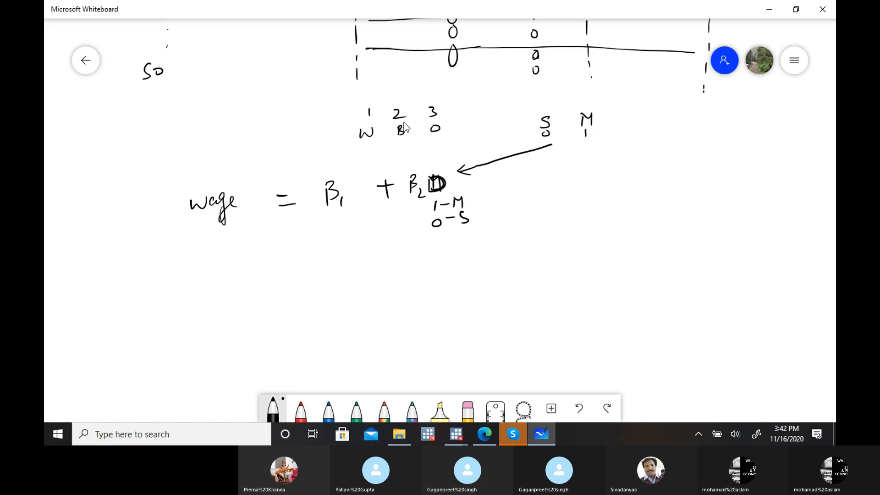
Step: Circle race category 3 O, add hats to the betas, and write the β3 D2 term with codes 1–W and 0–B or O
{"action": "left_click_drag", "start_coordinate": [491, 184], "coordinate": [509, 183]}
{"action": "mouse_move", "coordinate": [440, 97]}
{"action": "left_mouse_down"}
{"action": "mouse_move", "coordinate": [426, 133]}
{"action": "mouse_move", "coordinate": [448, 134]}
{"action": "mouse_move", "coordinate": [436, 97]}
{"action": "left_mouse_up"}
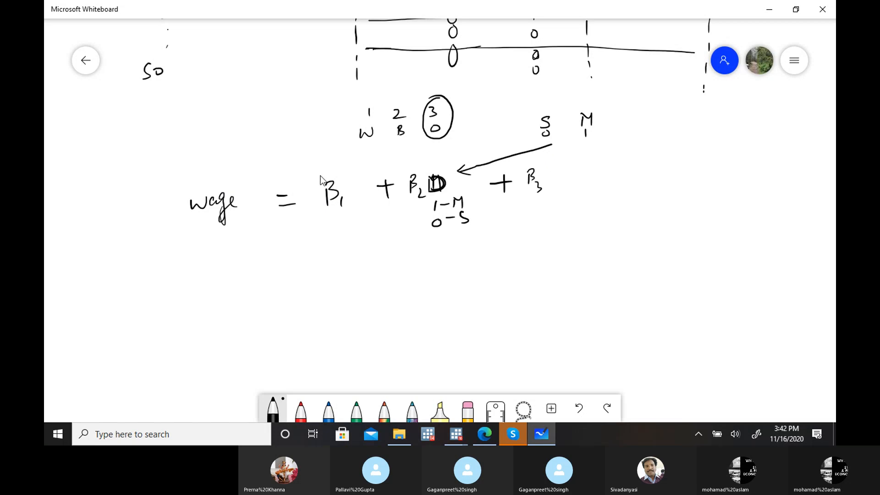
{"action": "left_click_drag", "start_coordinate": [330, 169], "coordinate": [337, 174]}
{"action": "mouse_move", "coordinate": [527, 166]}
{"action": "left_mouse_down"}
{"action": "mouse_move", "coordinate": [548, 181]}
{"action": "mouse_move", "coordinate": [558, 174]}
{"action": "mouse_move", "coordinate": [549, 181]}
{"action": "left_mouse_up"}
{"action": "mouse_move", "coordinate": [575, 192]}
{"action": "left_mouse_down"}
{"action": "mouse_move", "coordinate": [579, 207]}
{"action": "mouse_move", "coordinate": [593, 189]}
{"action": "left_mouse_up"}
{"action": "left_click_drag", "start_coordinate": [550, 214], "coordinate": [555, 219]}
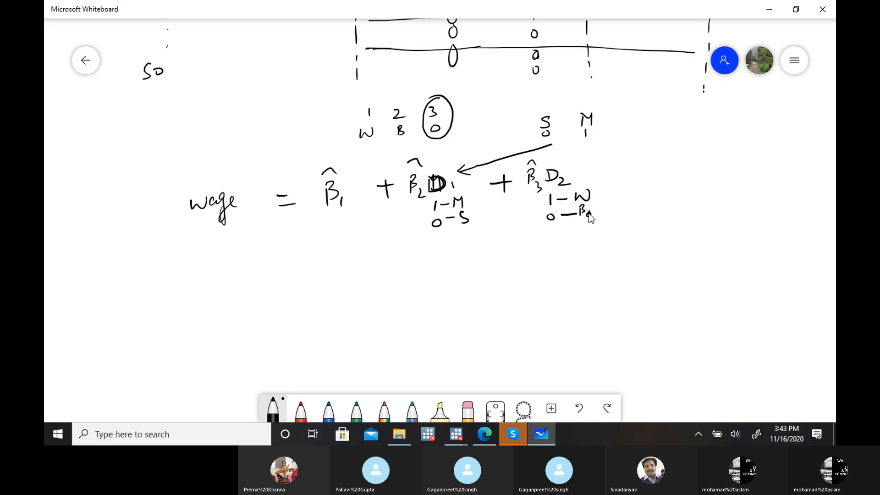
{"action": "left_click_drag", "start_coordinate": [588, 214], "coordinate": [599, 210]}
Step: Add the D3 term coded 1–B and 0–W or O, link both race terms to m−1, and append the error term û
{"action": "left_click_drag", "start_coordinate": [642, 180], "coordinate": [647, 174]}
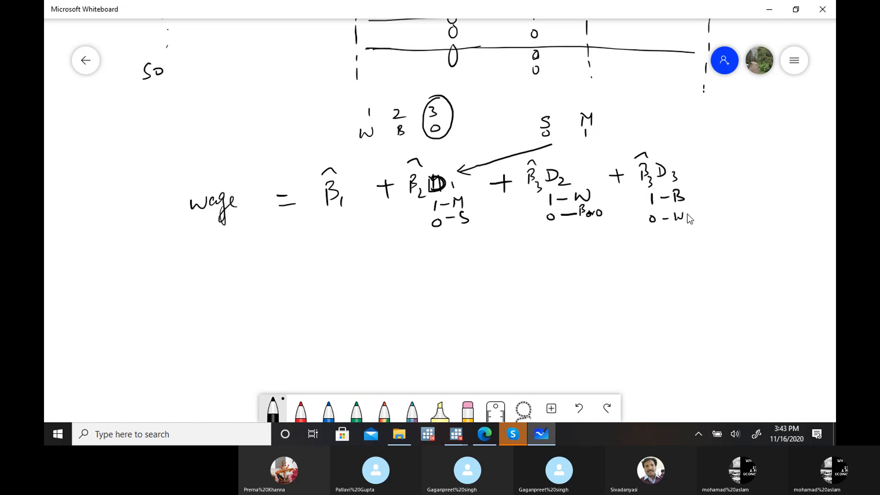
{"action": "left_click_drag", "start_coordinate": [688, 219], "coordinate": [699, 215]}
{"action": "mouse_move", "coordinate": [553, 159]}
{"action": "left_mouse_down"}
{"action": "mouse_move", "coordinate": [614, 148]}
{"action": "mouse_move", "coordinate": [642, 156]}
{"action": "mouse_move", "coordinate": [628, 146]}
{"action": "mouse_move", "coordinate": [639, 123]}
{"action": "left_mouse_up"}
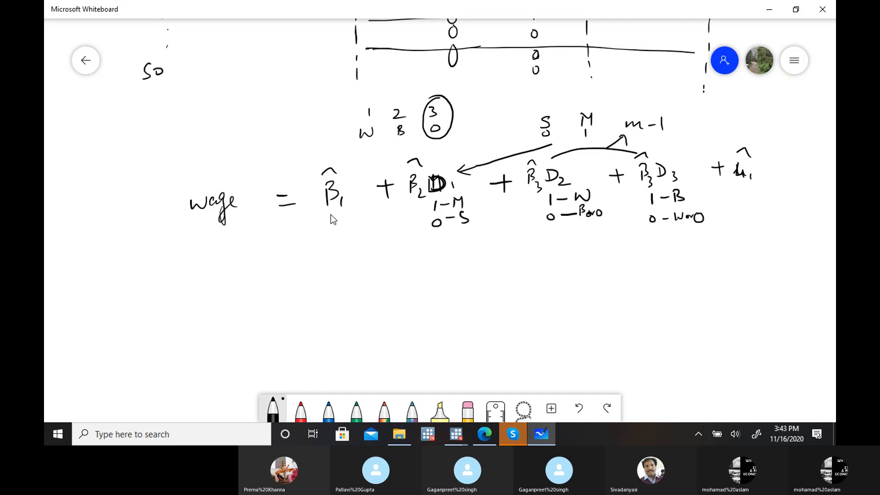
Step: Draw an arrow below β̂1 and label it "others & single", consulting Example 9.2 in the Edge textbook and Stata's tabulations in between
{"action": "left_click_drag", "start_coordinate": [333, 213], "coordinate": [310, 253]}
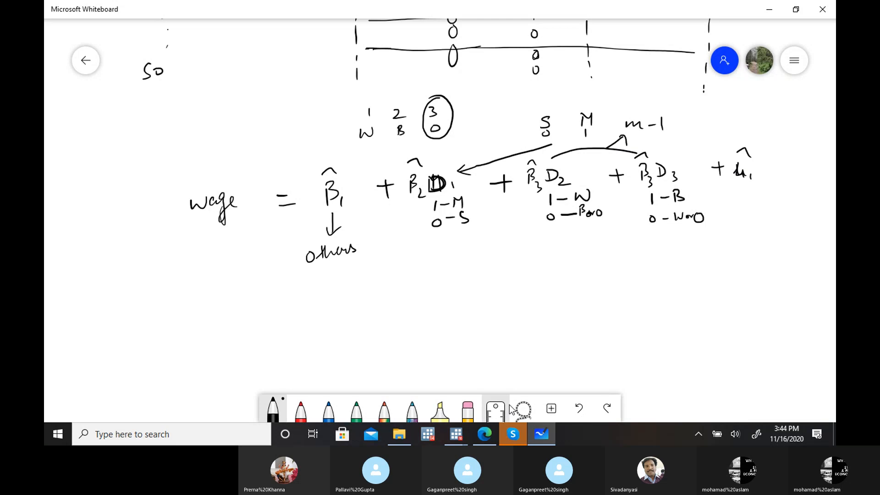
{"action": "left_click", "coordinate": [479, 440]}
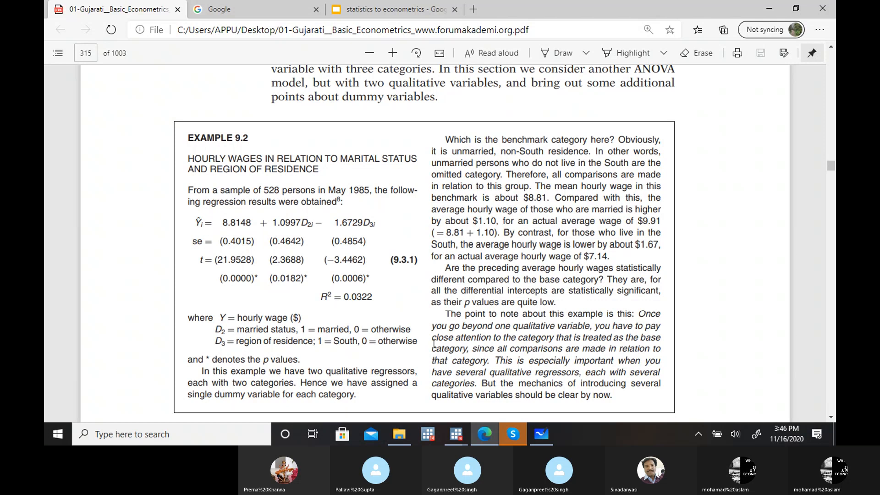
{"action": "mouse_move", "coordinate": [449, 443]}
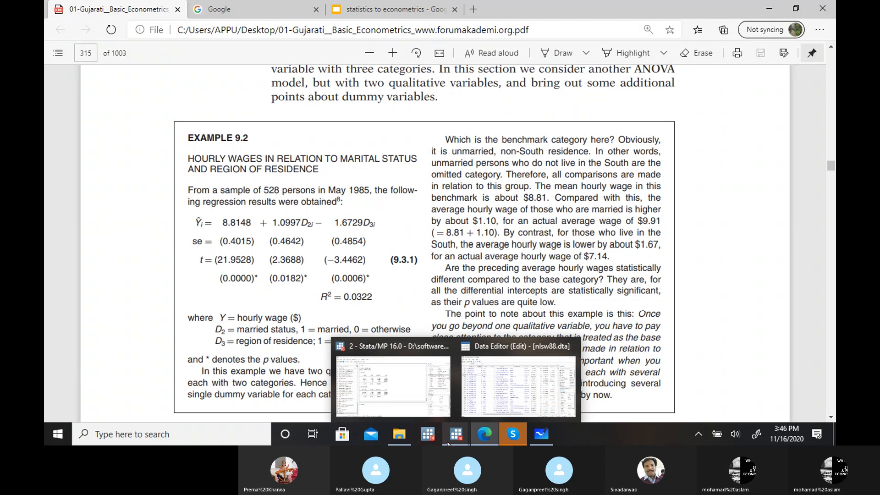
{"action": "left_click", "coordinate": [411, 386]}
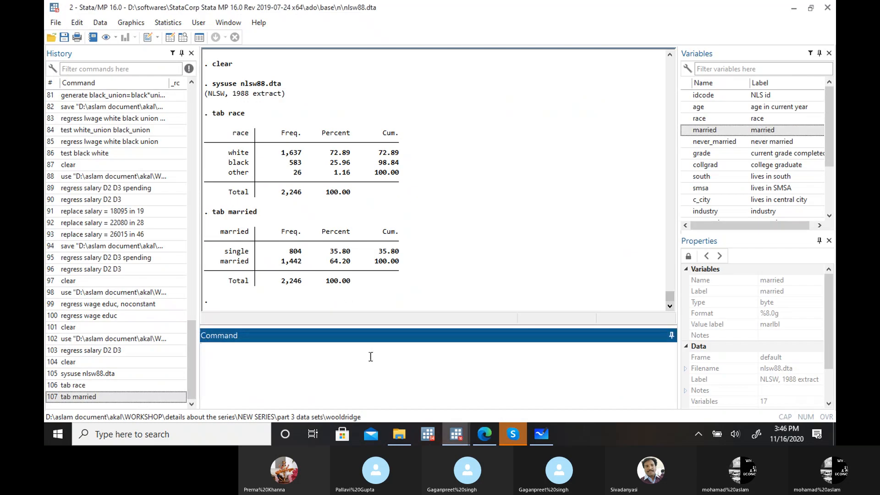
{"action": "left_click", "coordinate": [541, 435]}
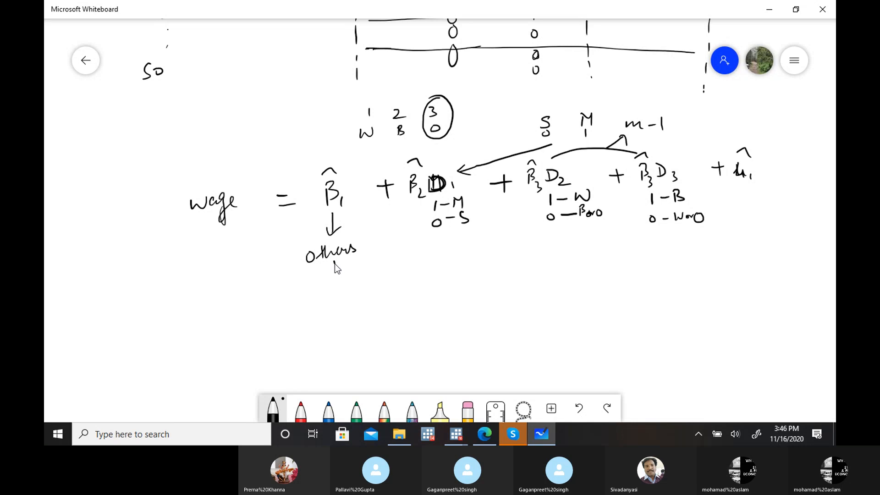
{"action": "left_click_drag", "start_coordinate": [333, 264], "coordinate": [340, 266]}
{"action": "left_click_drag", "start_coordinate": [328, 312], "coordinate": [341, 290]}
Step: Switch to Stata's Data Editor and examine the numeric codes behind the single and married entries in the married column
{"action": "mouse_move", "coordinate": [456, 434]}
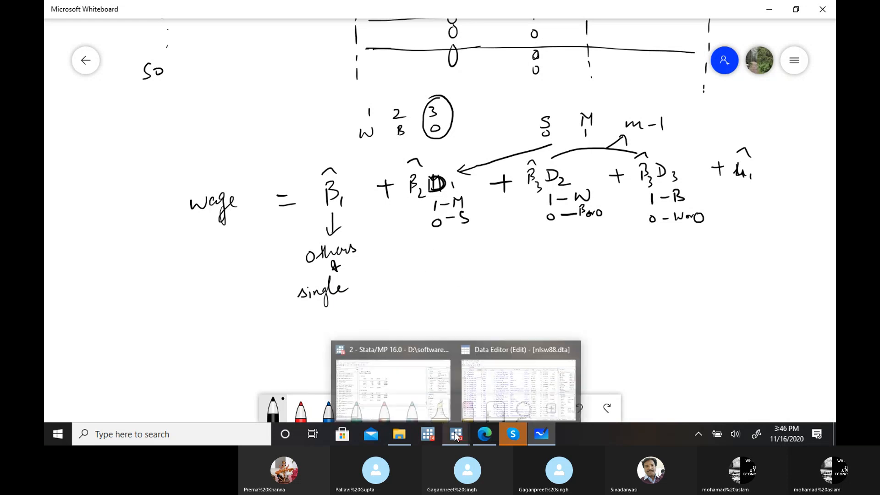
{"action": "left_click", "coordinate": [490, 397]}
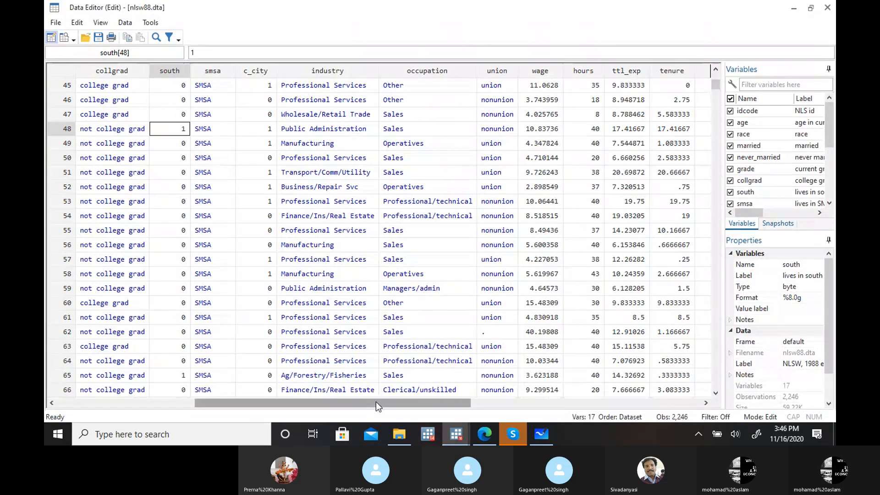
{"action": "left_click_drag", "start_coordinate": [383, 403], "coordinate": [239, 397]}
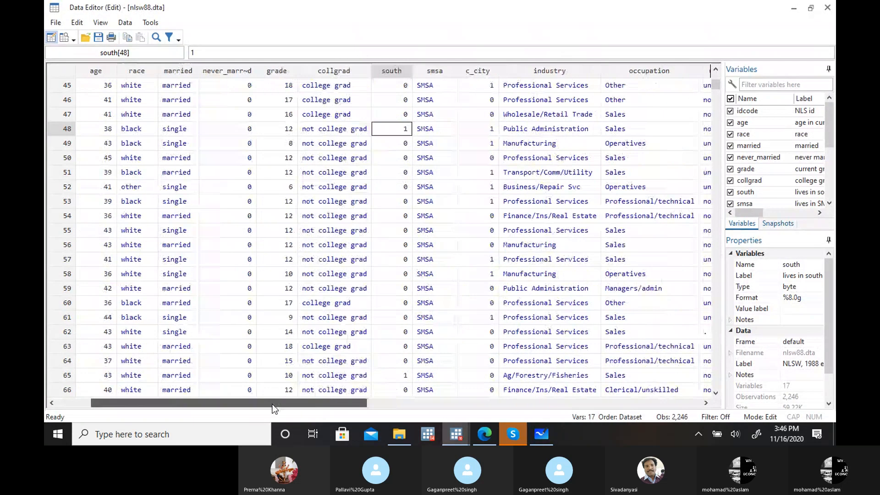
{"action": "left_click", "coordinate": [190, 147]}
{"action": "left_click", "coordinate": [183, 162]}
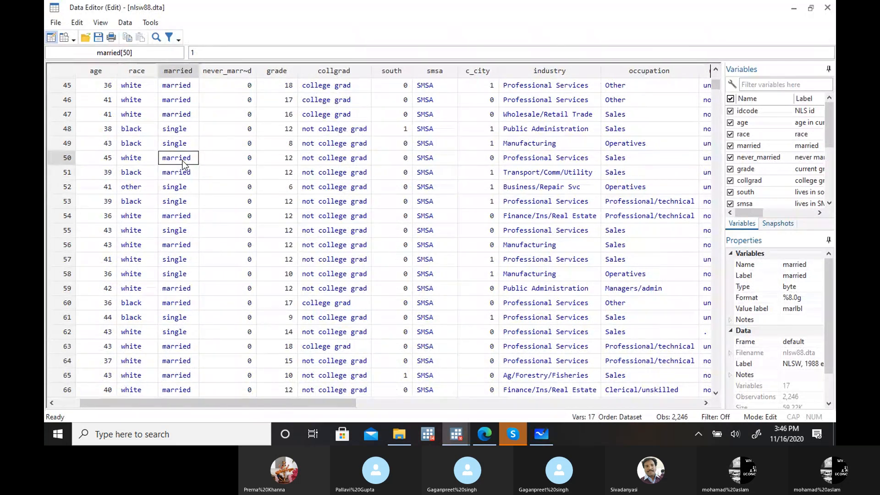
{"action": "left_click", "coordinate": [793, 9]}
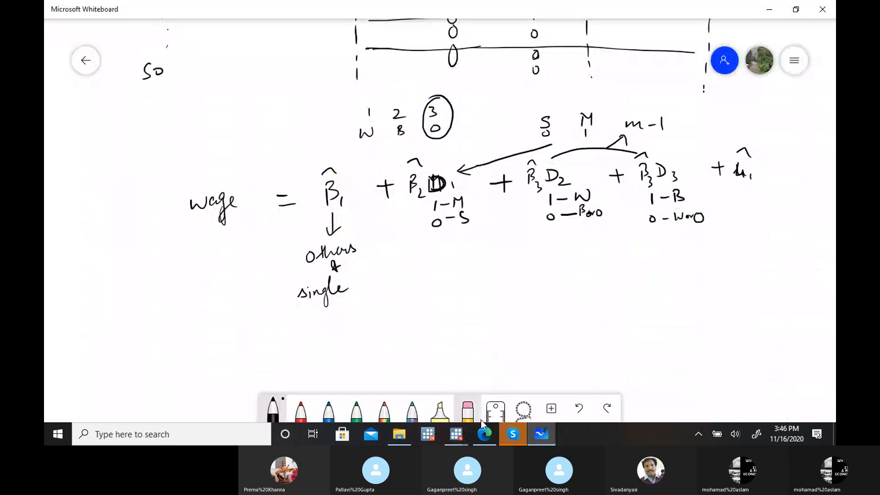
Step: Switch to Stata's main window and generate race dummy variables with the command tab race, g(m)
{"action": "mouse_move", "coordinate": [456, 436]}
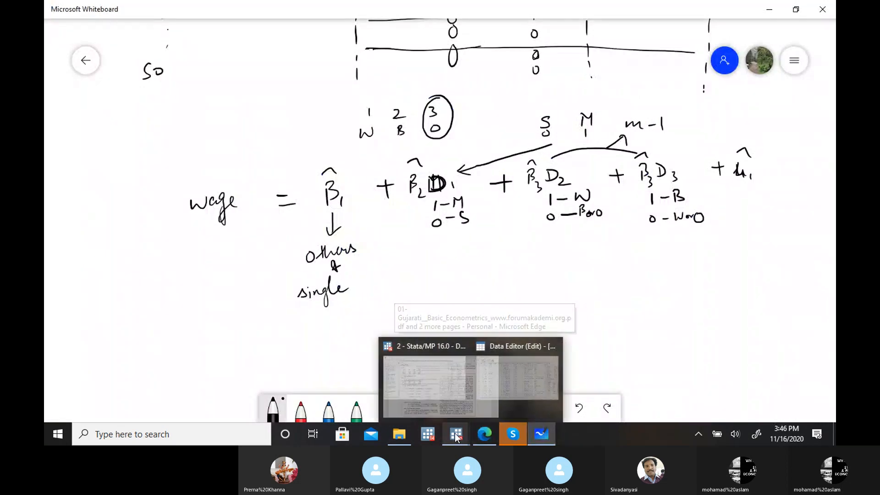
{"action": "left_click", "coordinate": [415, 390]}
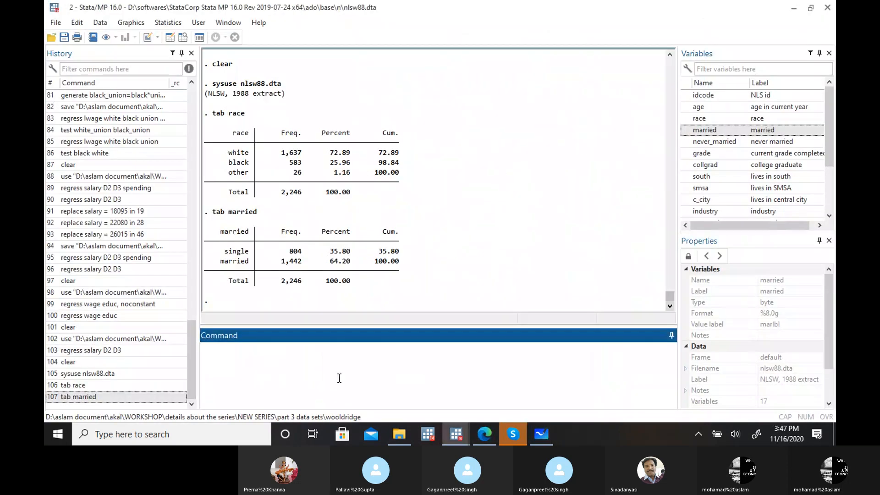
{"action": "type", "text": "tab"}
{"action": "left_click", "coordinate": [687, 120]}
{"action": "double_click", "coordinate": [687, 120]}
{"action": "left_click", "coordinate": [267, 358]}
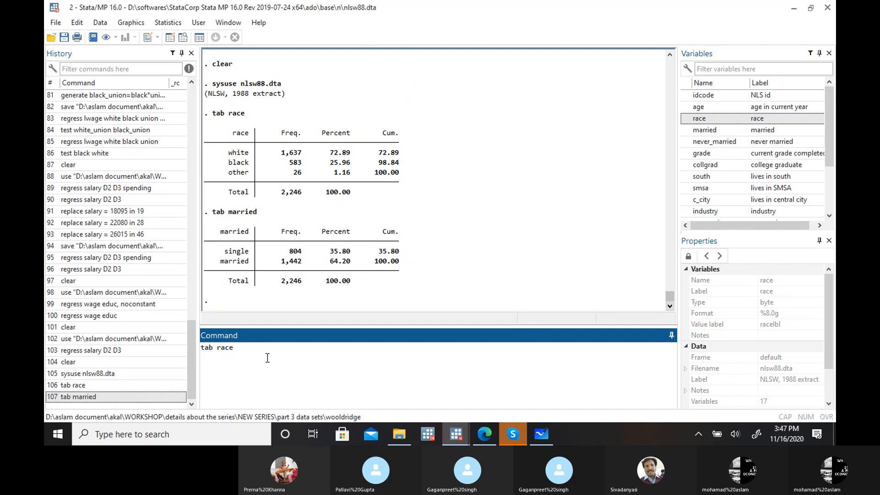
{"action": "type", "text": "="}
{"action": "type", "text": " g"}
{"action": "type", "text": "("}
{"action": "type", "text": "m"}
{"action": "type", "text": ")"}
{"action": "key", "text": "Return"}
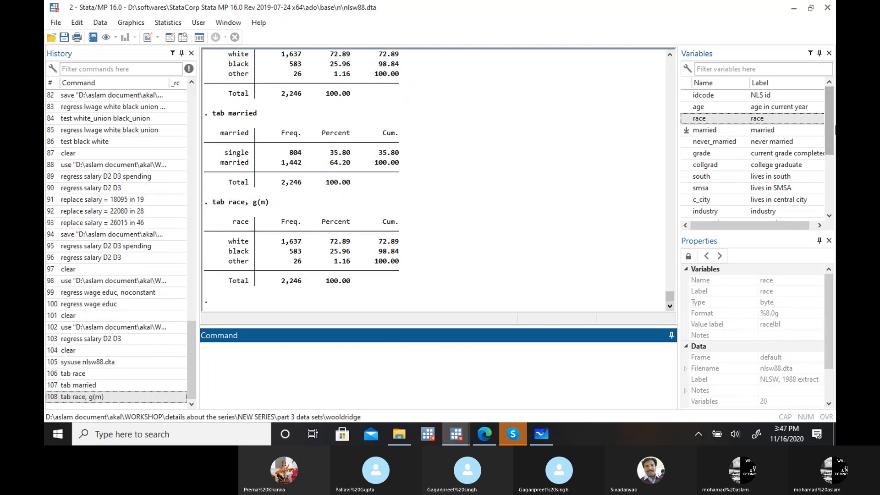
Step: Examine the race dummies m1, m2 and m3 in the variable list and Data Editor, briefly checking the Skype call
{"action": "left_click_drag", "start_coordinate": [832, 137], "coordinate": [835, 193]}
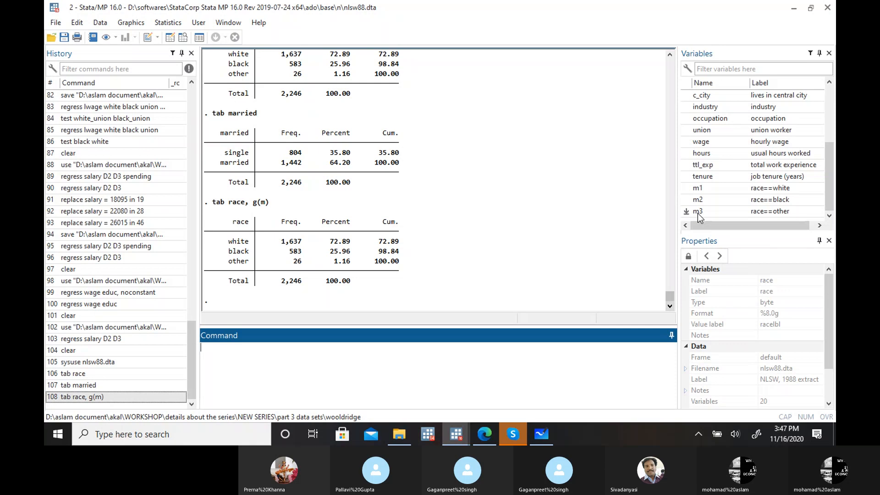
{"action": "left_click", "coordinate": [513, 434]}
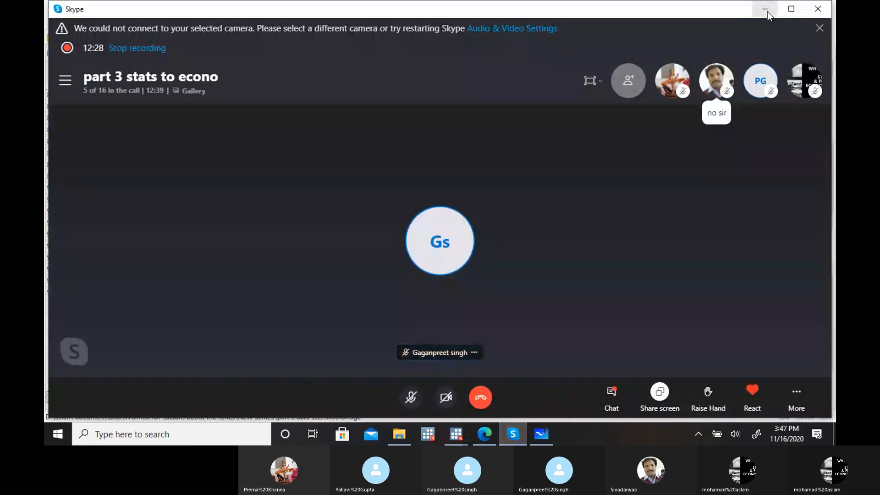
{"action": "left_click", "coordinate": [766, 9]}
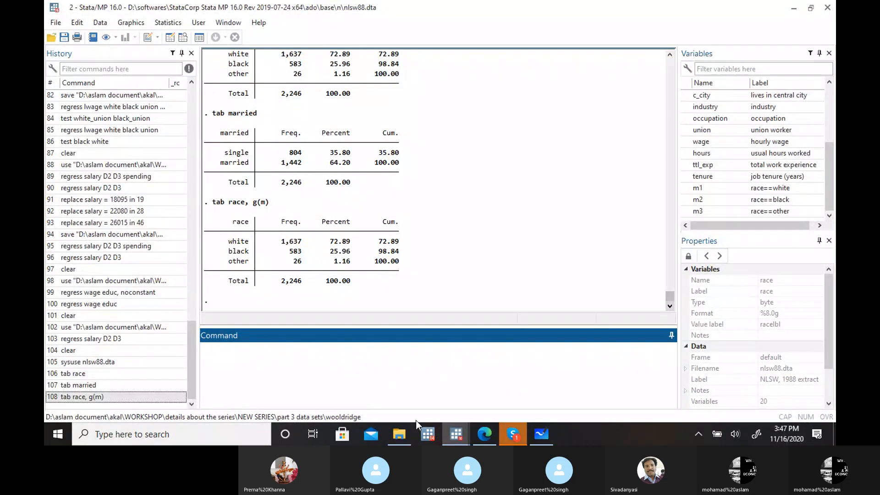
{"action": "mouse_move", "coordinate": [452, 433]}
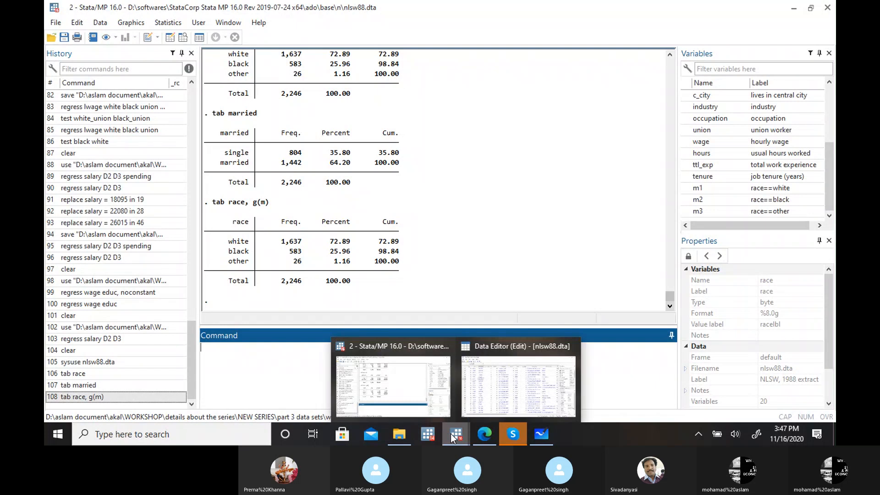
{"action": "left_click", "coordinate": [482, 402]}
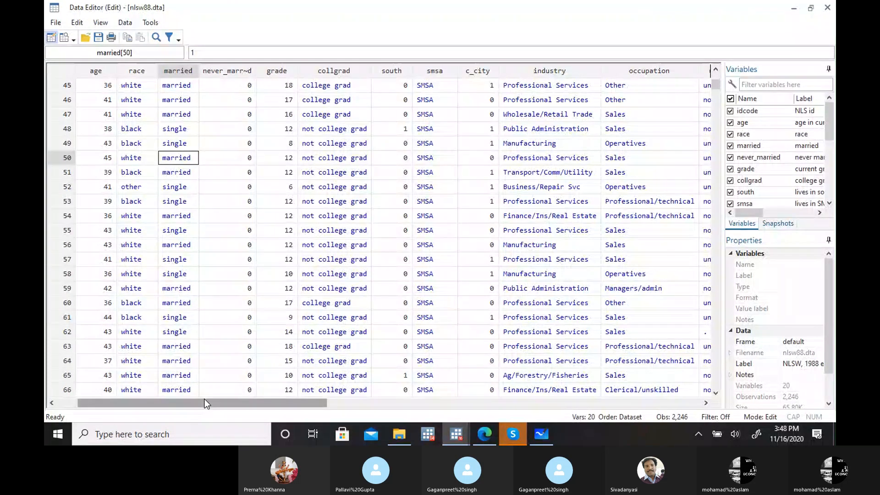
{"action": "left_click_drag", "start_coordinate": [204, 401], "coordinate": [472, 408]}
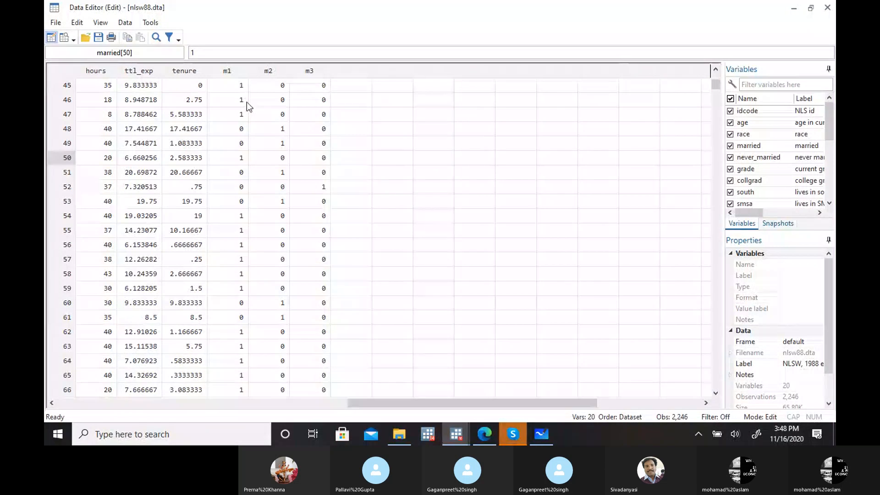
{"action": "left_click", "coordinate": [793, 8]}
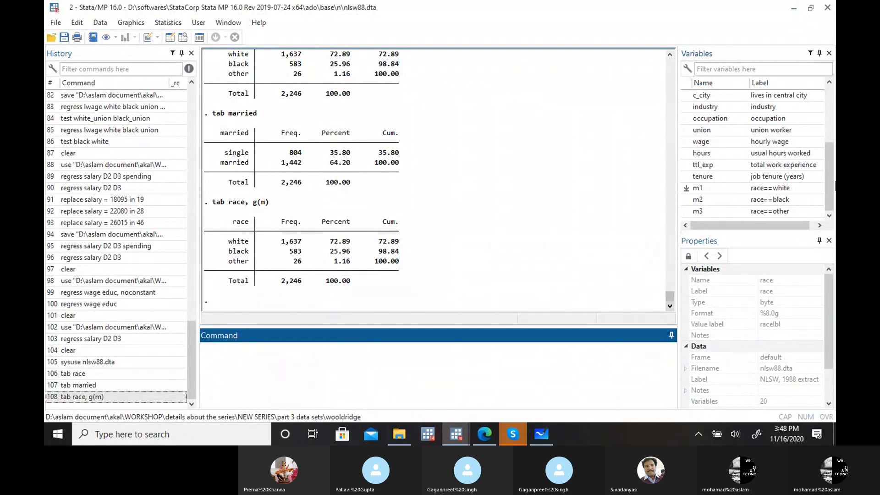
Step: Consult the wage equation in Microsoft Whiteboard, return to Stata and rename the white race dummy m1 to d2
{"action": "left_click", "coordinate": [375, 375]}
{"action": "mouse_move", "coordinate": [484, 431]}
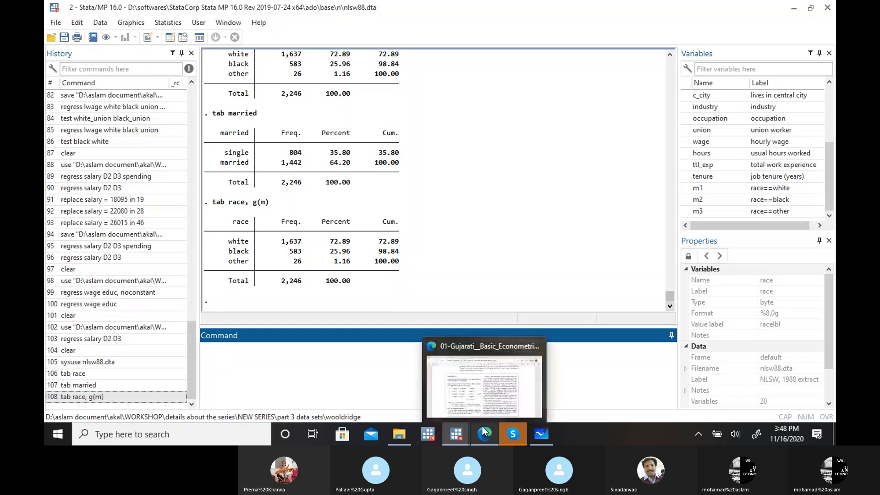
{"action": "mouse_move", "coordinate": [539, 436]}
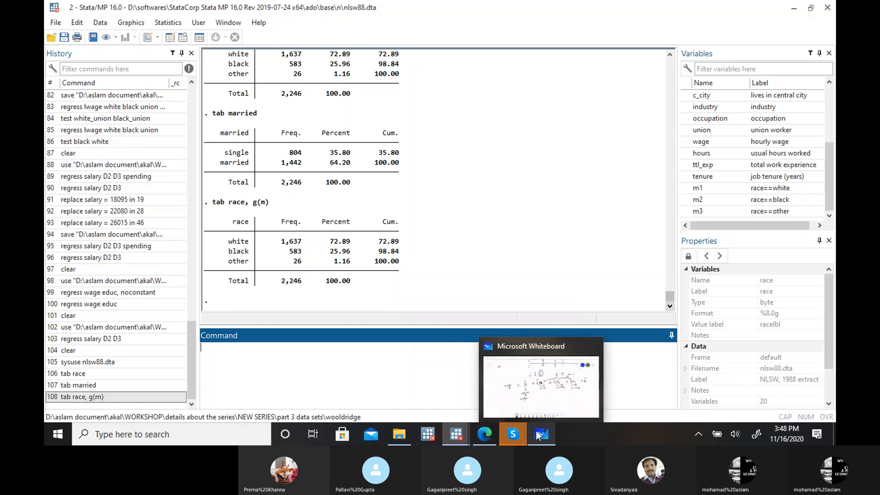
{"action": "left_click", "coordinate": [563, 384]}
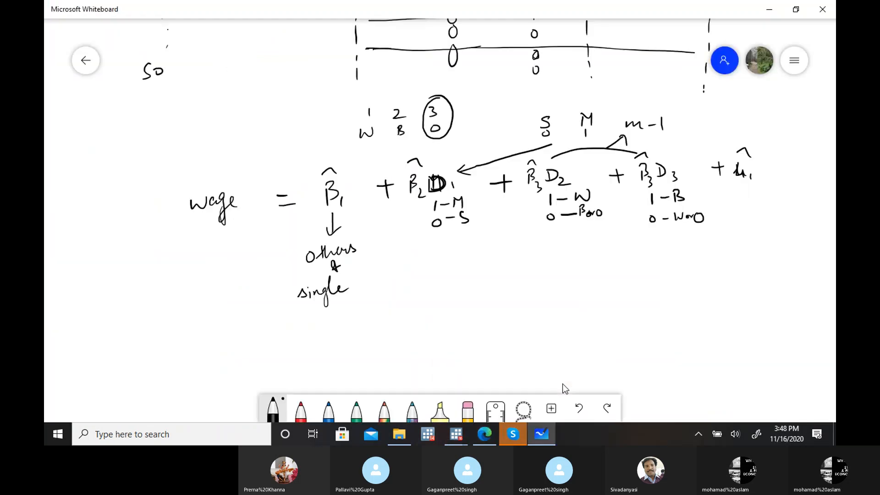
{"action": "left_click", "coordinate": [769, 10]}
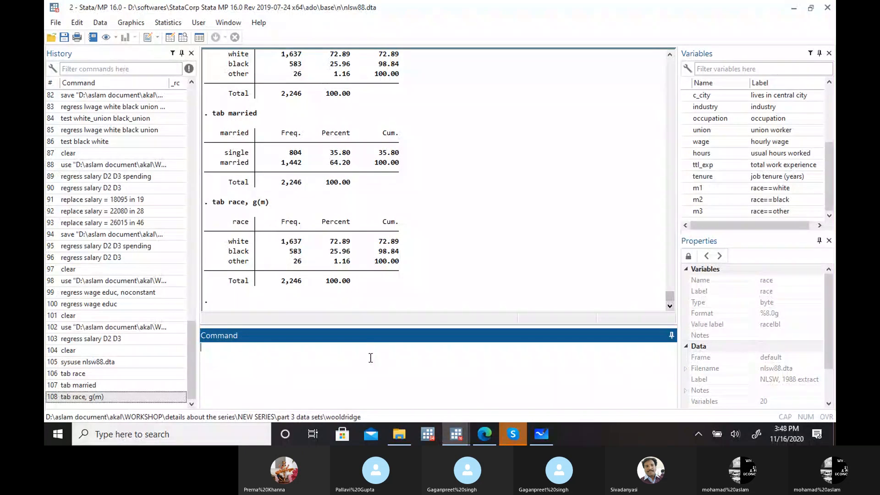
{"action": "type", "text": "rename"}
{"action": "double_click", "coordinate": [696, 188]}
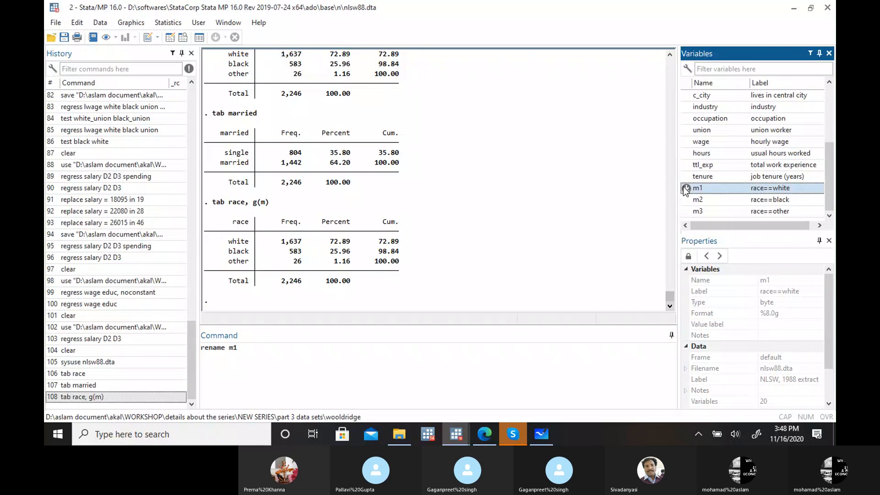
{"action": "left_click", "coordinate": [318, 358]}
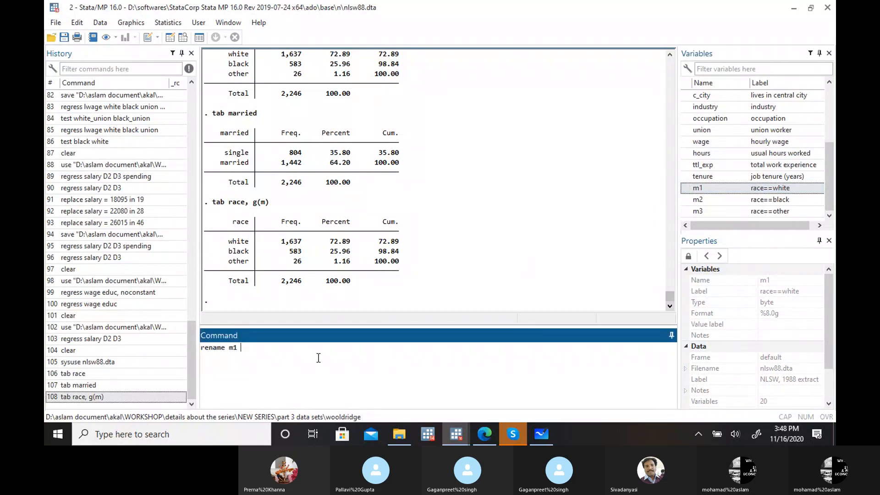
{"action": "type", "text": "white"}
{"action": "key", "text": "BackSpace"}
{"action": "key", "text": "BackSpace"}
{"action": "key", "text": "BackSpace"}
{"action": "key", "text": "BackSpace"}
{"action": "key", "text": "BackSpace"}
{"action": "type", "text": "d2"}
{"action": "key", "text": "Return"}
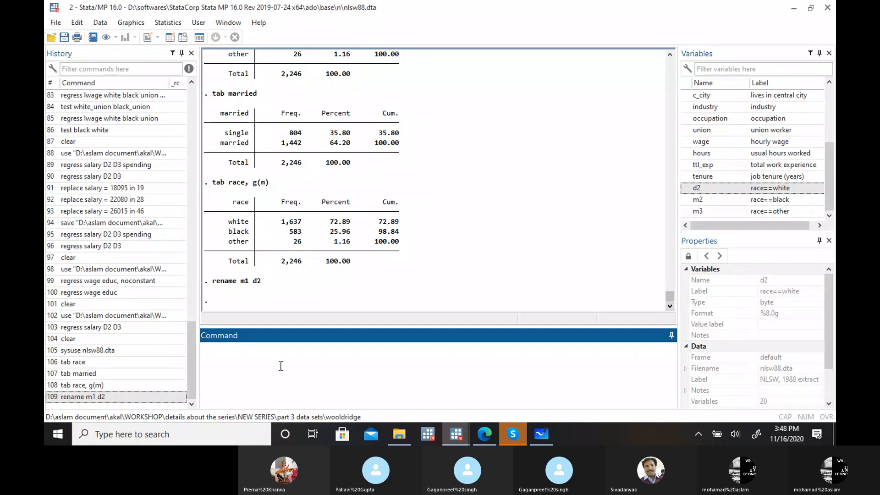
Step: Reuse the previous rename command to rename the black race dummy m2 to d3
{"action": "left_click", "coordinate": [115, 396]}
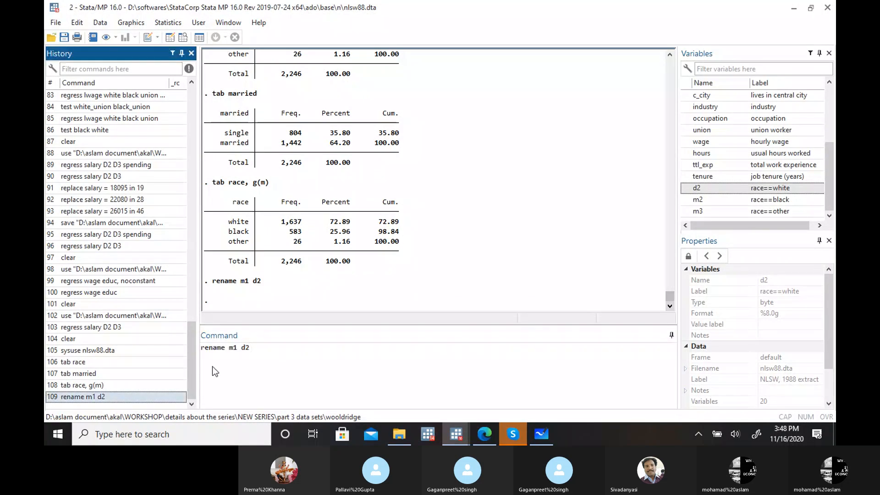
{"action": "left_click", "coordinate": [239, 350]}
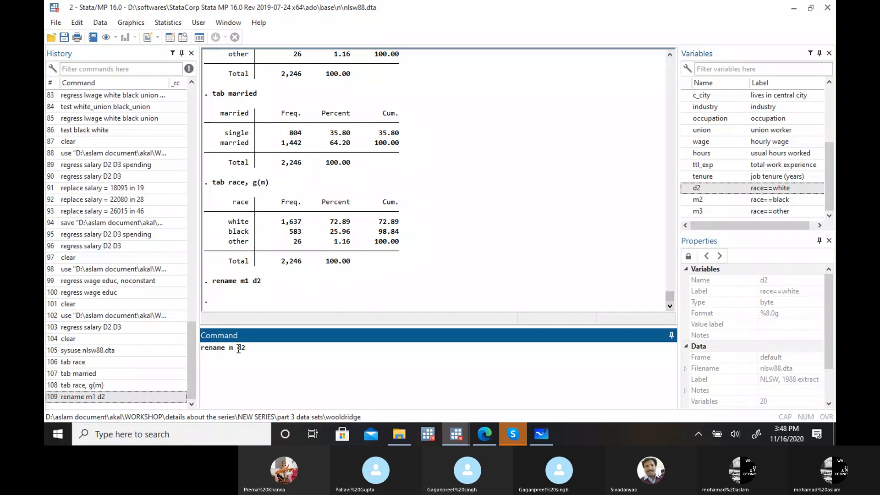
{"action": "type", "text": "2"}
{"action": "key", "text": "BackSpace"}
{"action": "key", "text": "BackSpace"}
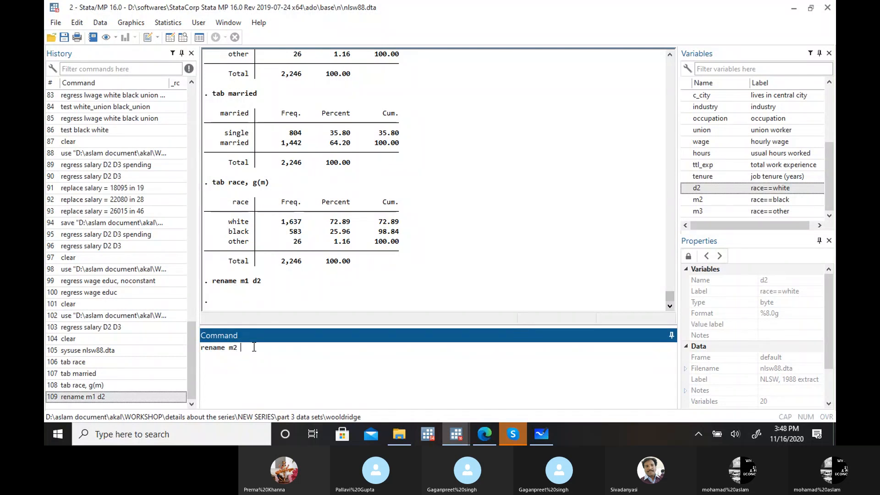
{"action": "type", "text": "d3"}
{"action": "key", "text": "Return"}
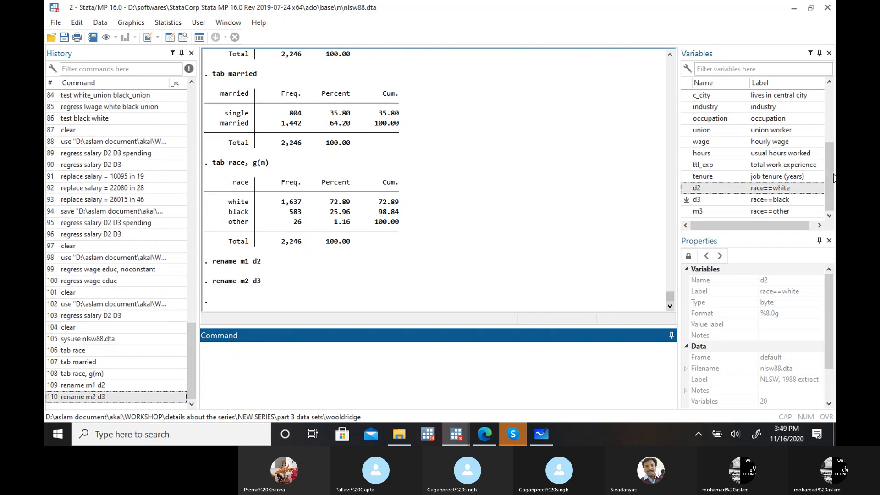
Step: Rename the variable married to d1 with the command rename married d1
{"action": "left_click_drag", "start_coordinate": [833, 174], "coordinate": [833, 116]}
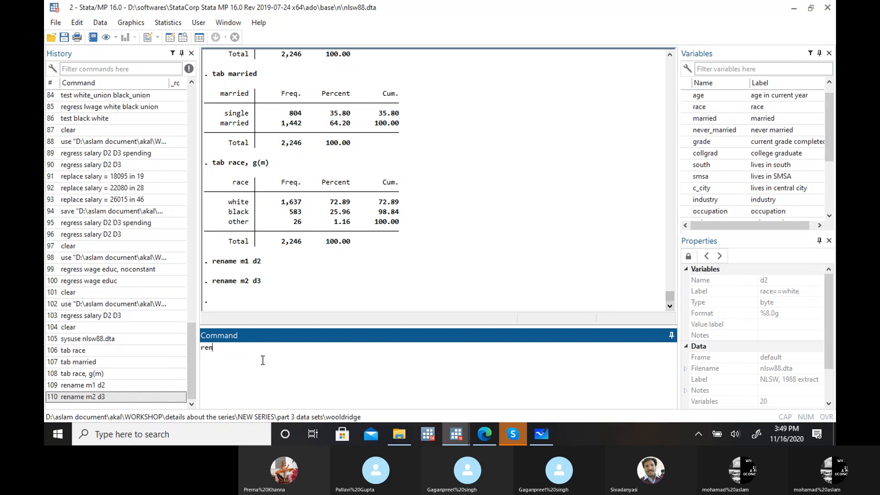
{"action": "left_click", "coordinate": [686, 118]}
{"action": "left_click", "coordinate": [297, 357]}
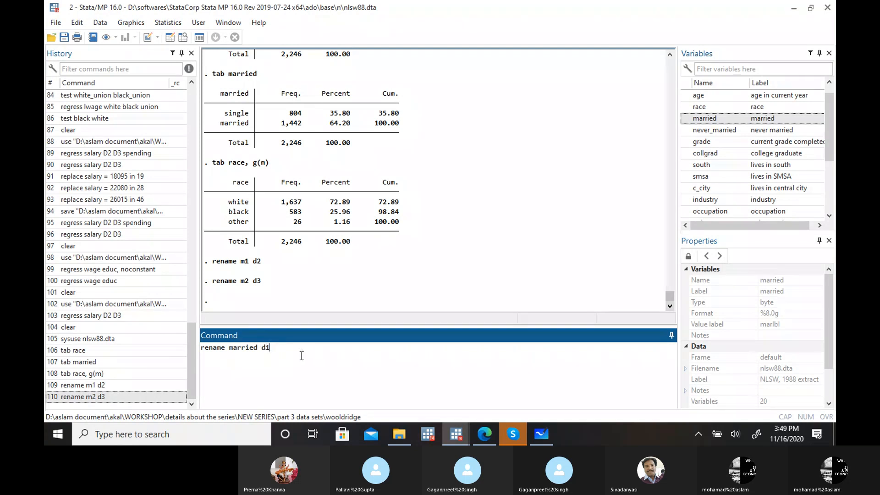
{"action": "key", "text": "Return"}
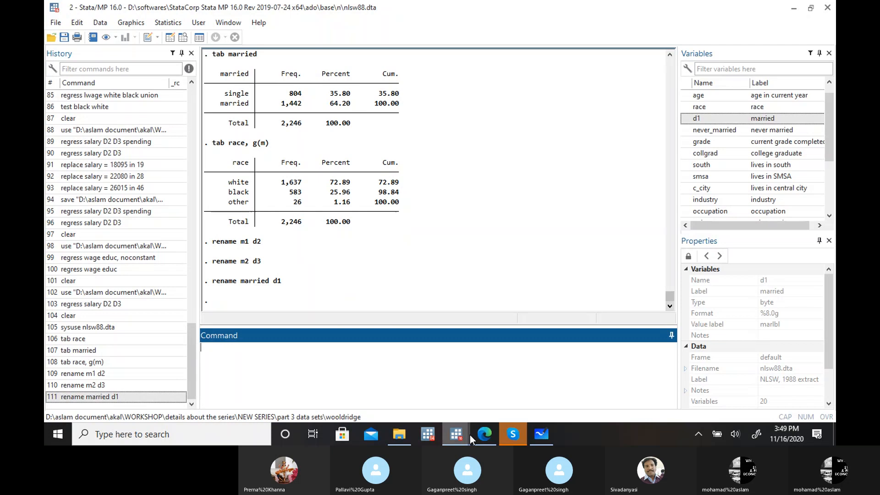
Step: Check the handwritten wage equation in Microsoft Whiteboard, return to Stata and start a regress command with wage as the dependent variable
{"action": "left_click", "coordinate": [542, 434]}
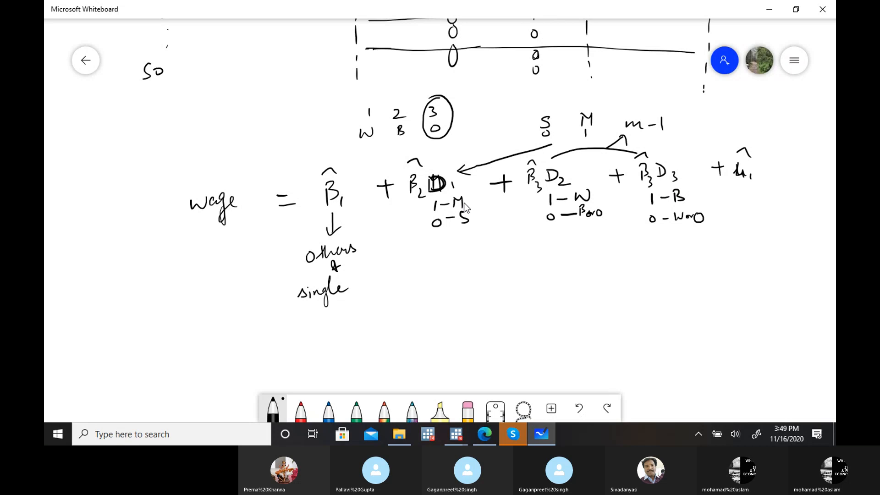
{"action": "left_click", "coordinate": [769, 12]}
{"action": "left_click", "coordinate": [294, 350]}
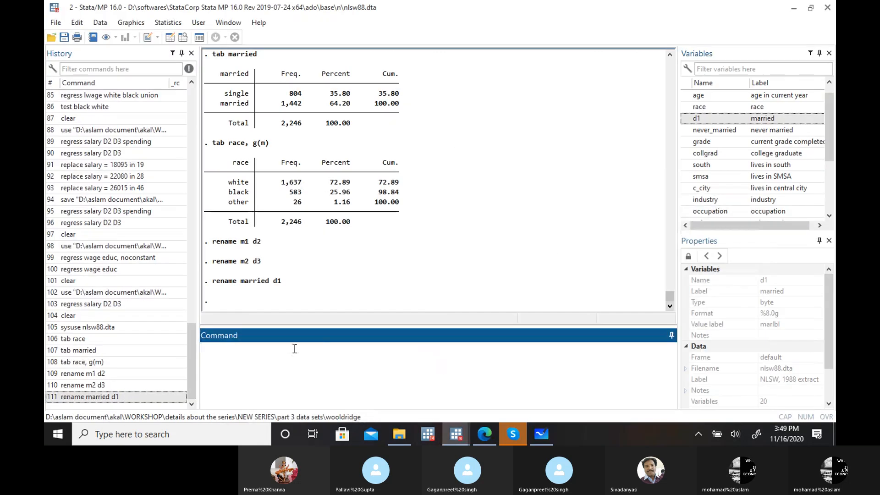
{"action": "type", "text": "regress"}
{"action": "left_click_drag", "start_coordinate": [833, 147], "coordinate": [833, 192]}
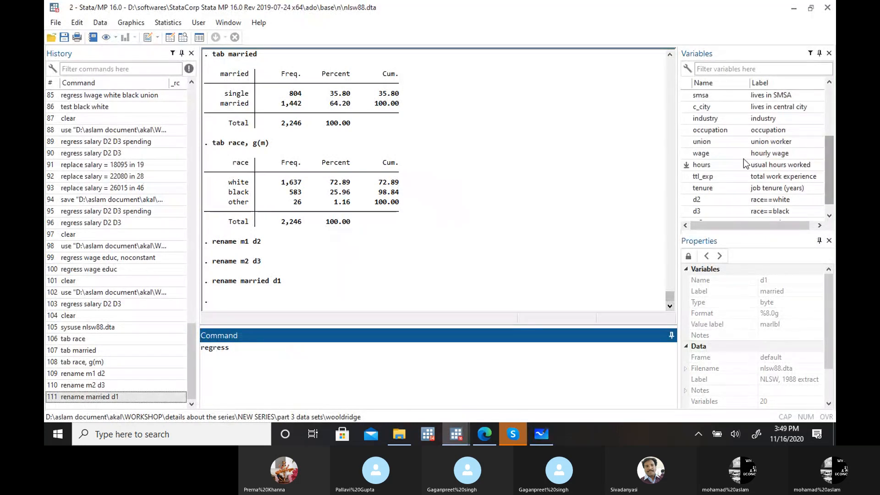
{"action": "double_click", "coordinate": [686, 154]}
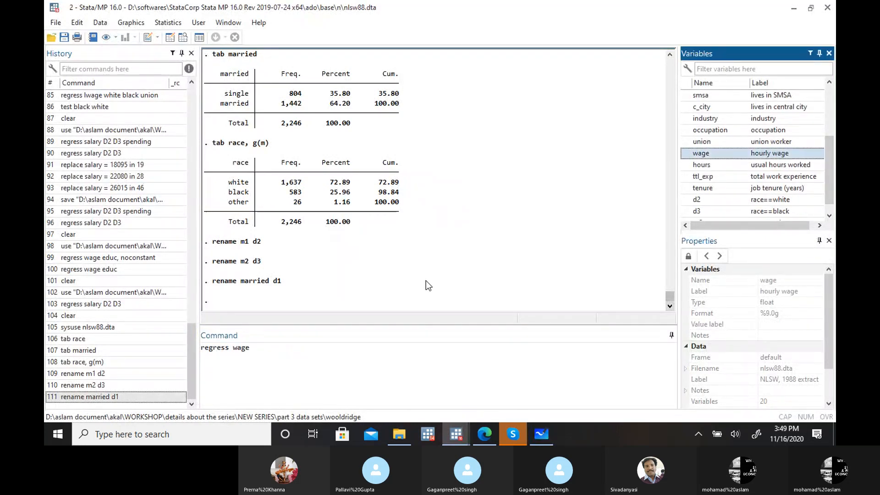
{"action": "left_click", "coordinate": [318, 353]}
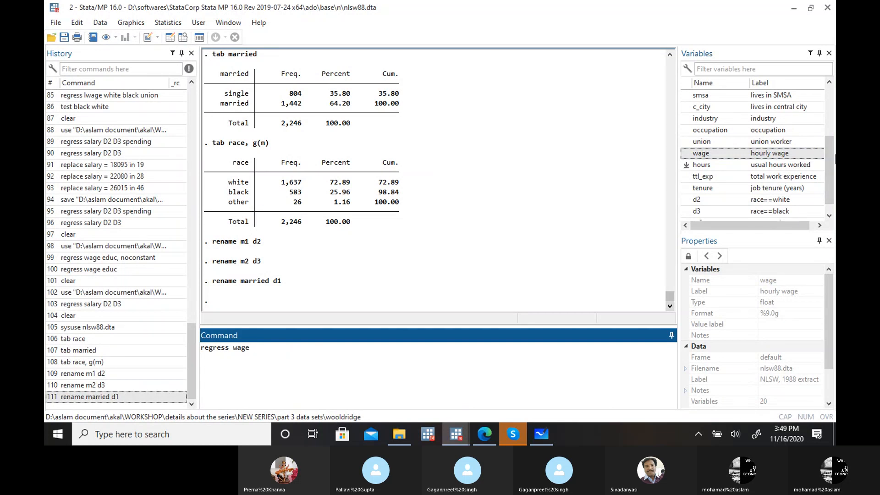
Step: Add the dummies d1, d2 and d3 as regressors and run the command regress wage d1 d2 d3
{"action": "scroll", "coordinate": [831, 162], "scroll_direction": "up", "scroll_amount": 3}
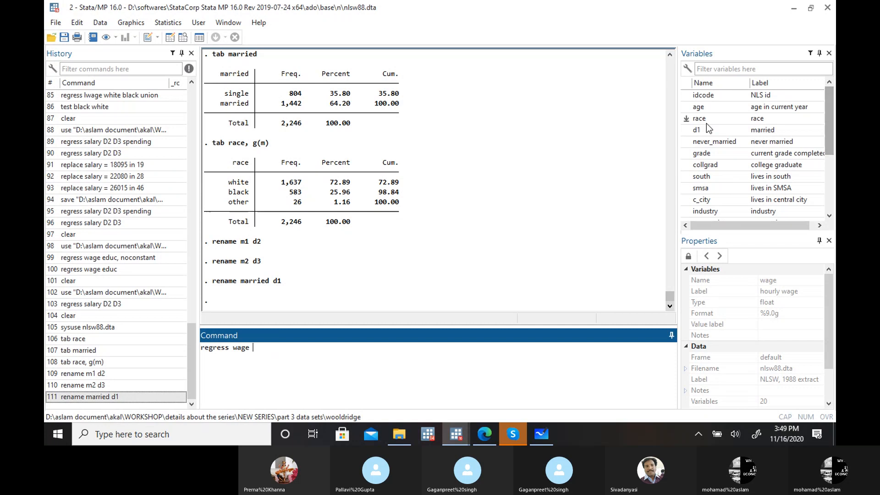
{"action": "double_click", "coordinate": [687, 131]}
{"action": "scroll", "coordinate": [829, 151], "scroll_direction": "down", "scroll_amount": 3}
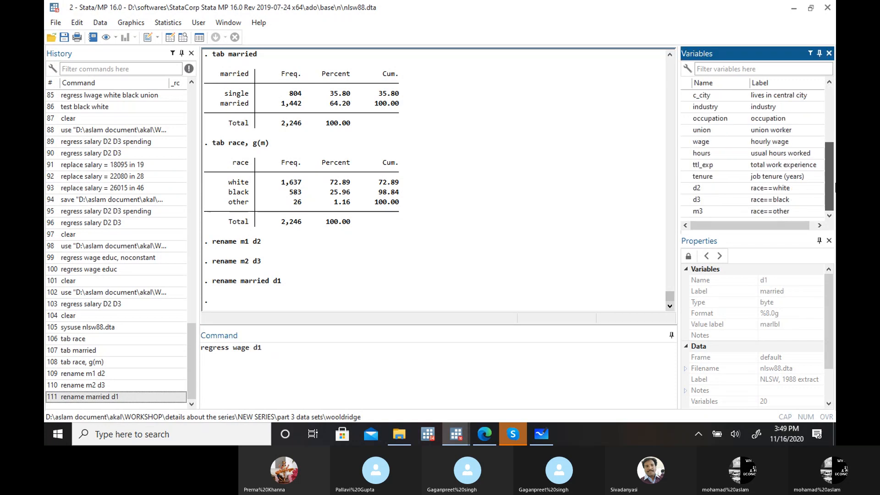
{"action": "left_click", "coordinate": [686, 188]}
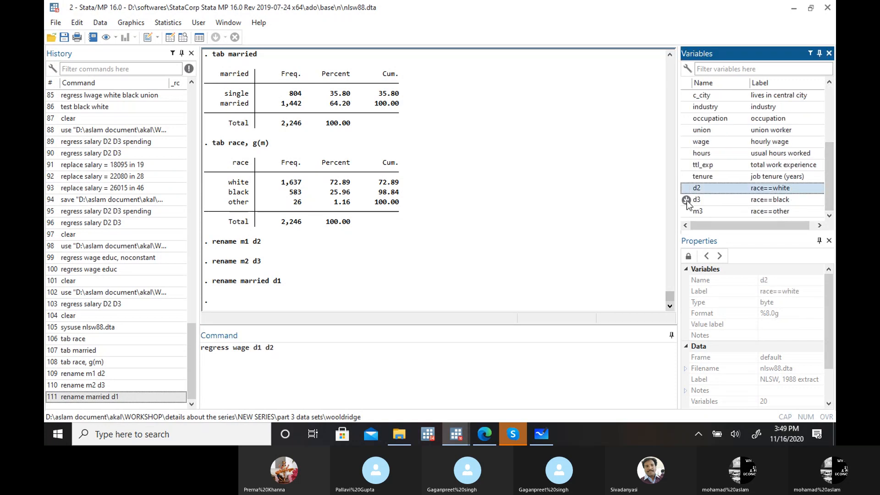
{"action": "double_click", "coordinate": [686, 200]}
{"action": "left_click", "coordinate": [356, 347]}
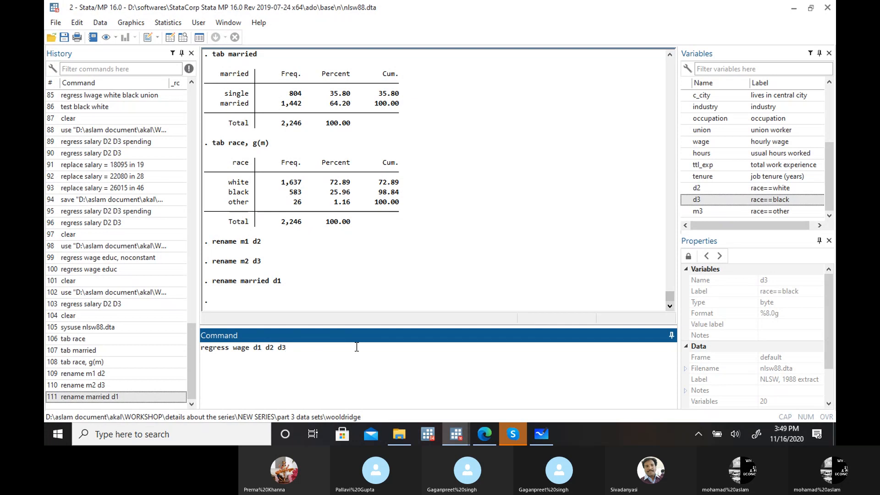
{"action": "key", "text": "Return"}
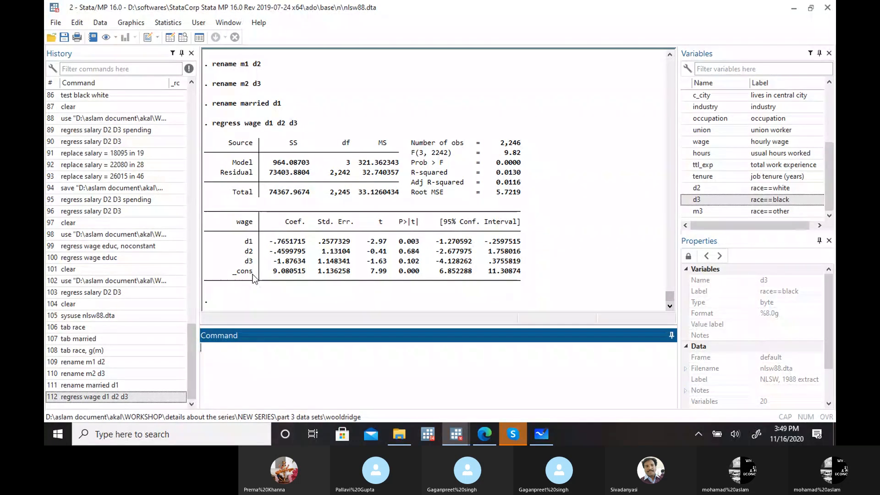
Step: Consult the whiteboard wage equation and Example 9.2 in Gujarati's textbook in Edge, then return to the Stata regression output
{"action": "left_click", "coordinate": [544, 433]}
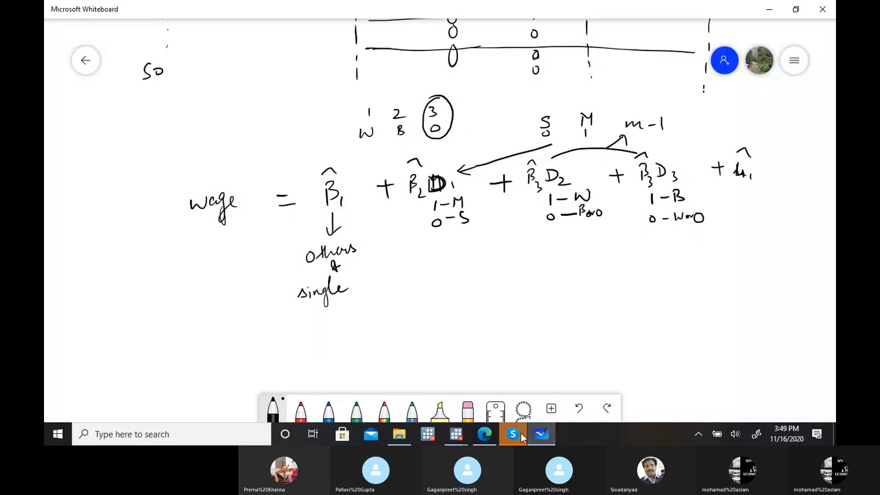
{"action": "left_click", "coordinate": [491, 433]}
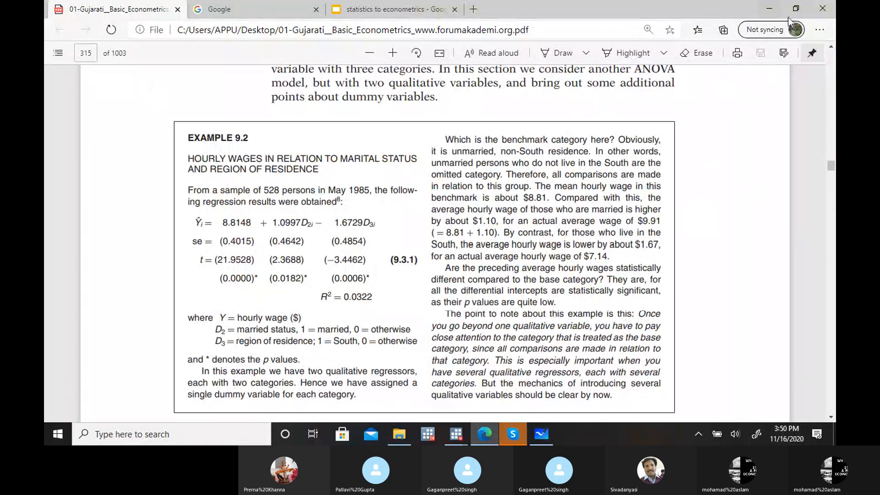
{"action": "left_click", "coordinate": [773, 5]}
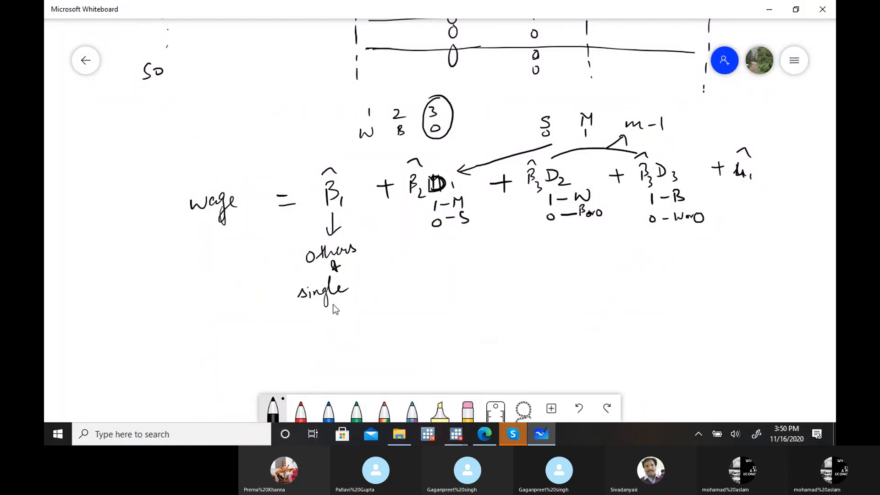
{"action": "left_click", "coordinate": [484, 434]}
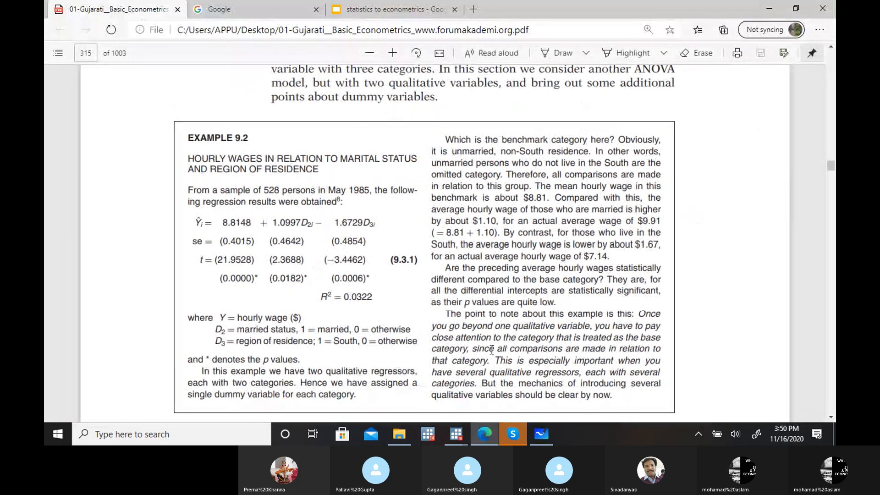
{"action": "mouse_move", "coordinate": [457, 434]}
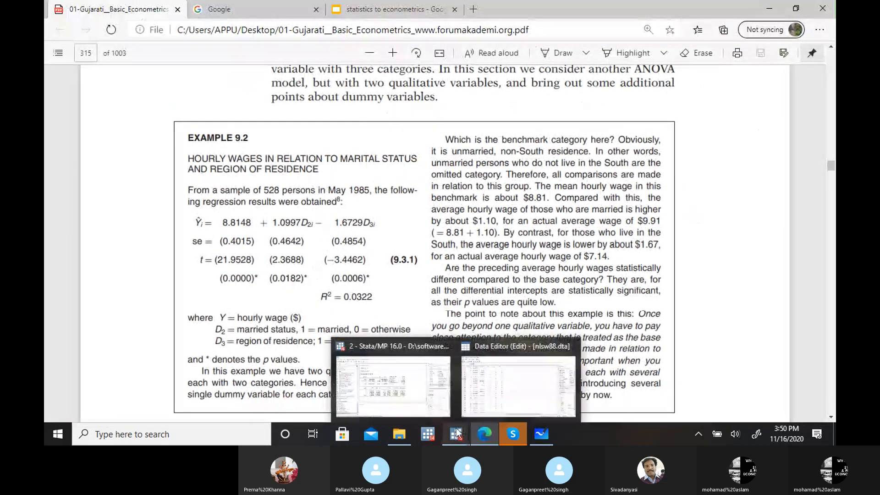
{"action": "left_click", "coordinate": [417, 391]}
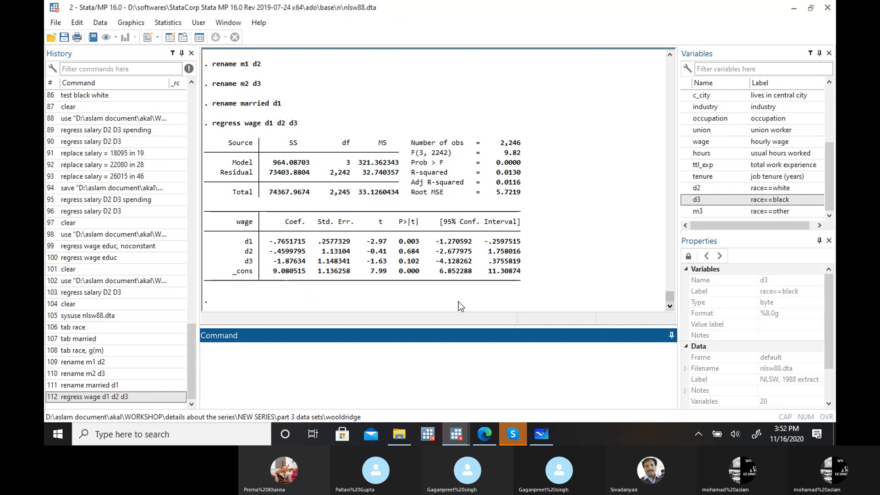
Step: Review textbook sections 9.3 and 9.4 on ANOVA and ANCOVA models in Edge, then recheck the Stata output and the whiteboard equation
{"action": "left_click", "coordinate": [485, 433]}
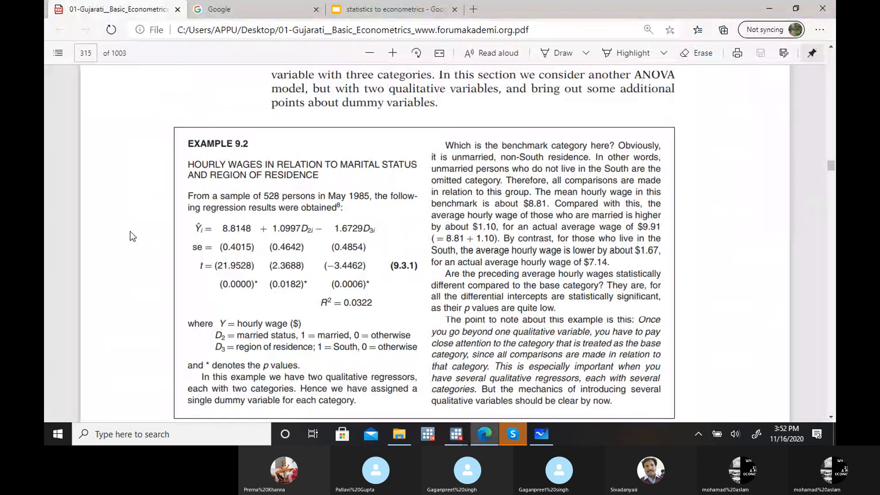
{"action": "scroll", "coordinate": [133, 236], "scroll_direction": "up", "scroll_amount": 7}
{"action": "scroll", "coordinate": [133, 237], "scroll_direction": "down", "scroll_amount": 6}
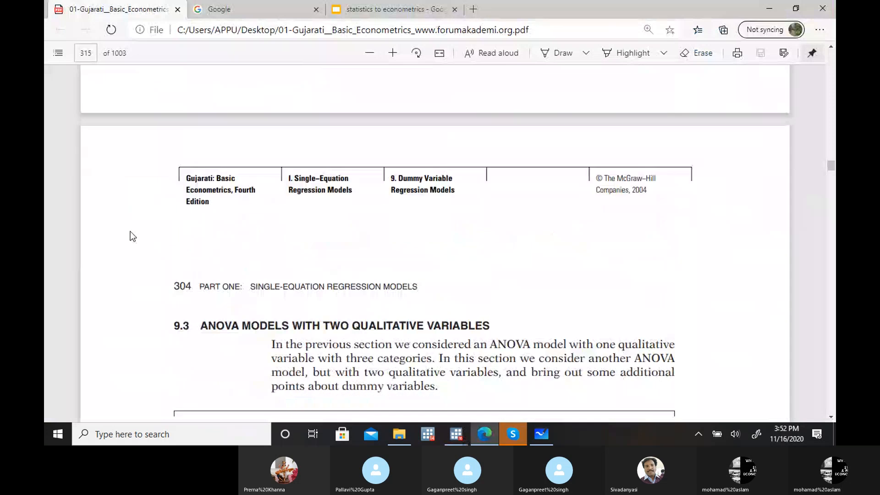
{"action": "scroll", "coordinate": [133, 237], "scroll_direction": "down", "scroll_amount": 10}
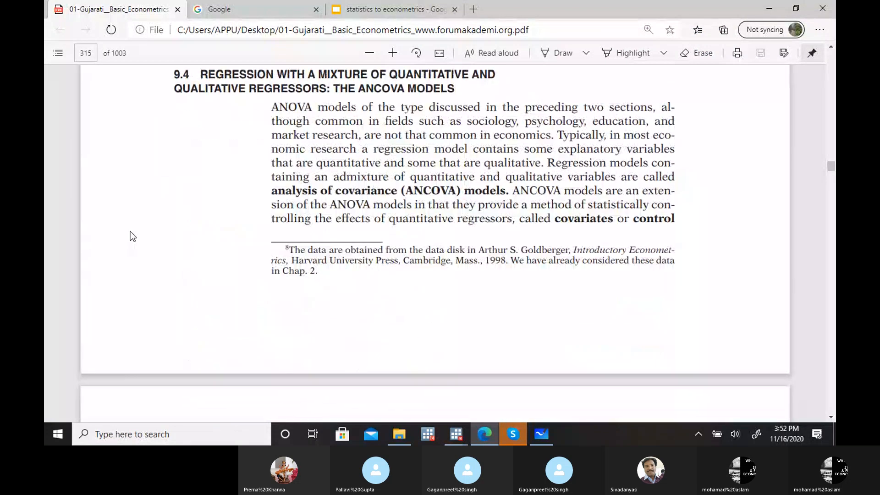
{"action": "scroll", "coordinate": [132, 236], "scroll_direction": "up", "scroll_amount": 1}
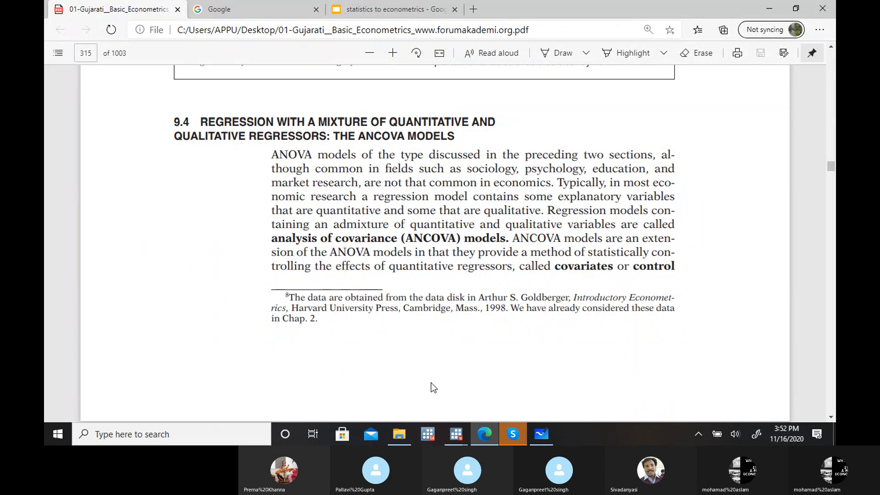
{"action": "left_click", "coordinate": [477, 430]}
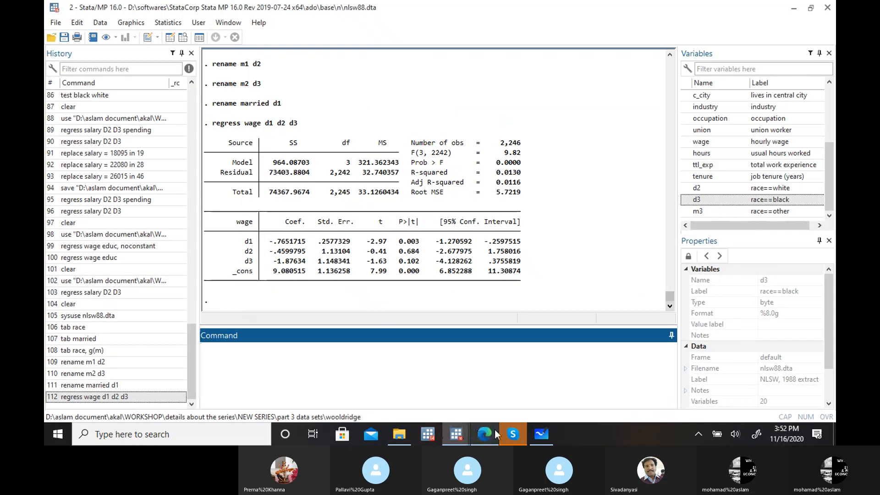
{"action": "left_click", "coordinate": [540, 433]}
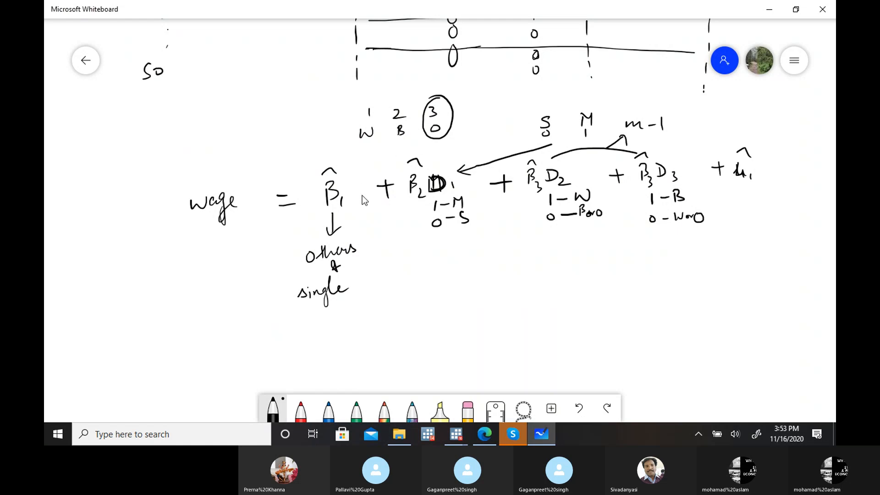
{"action": "left_click", "coordinate": [771, 16]}
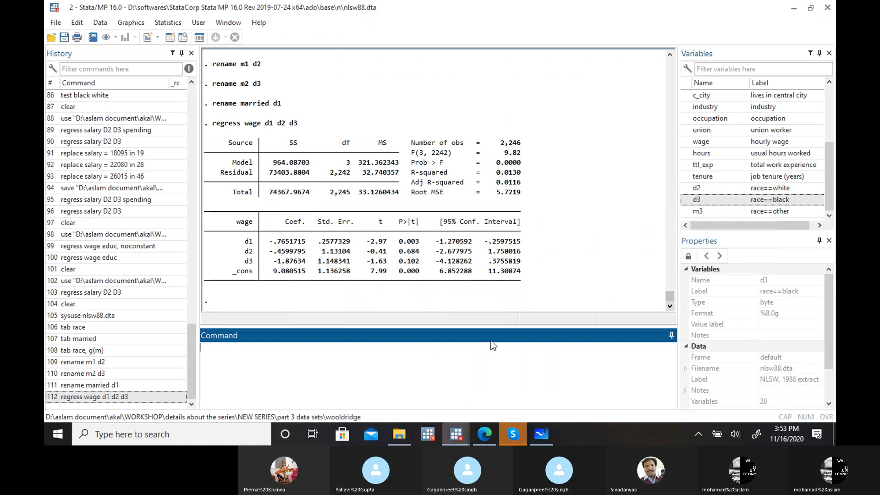
Step: Read model (9.4.1) and Example 9.3 on teachers' salary, region and school spending in the textbook in Edge
{"action": "left_click", "coordinate": [484, 434]}
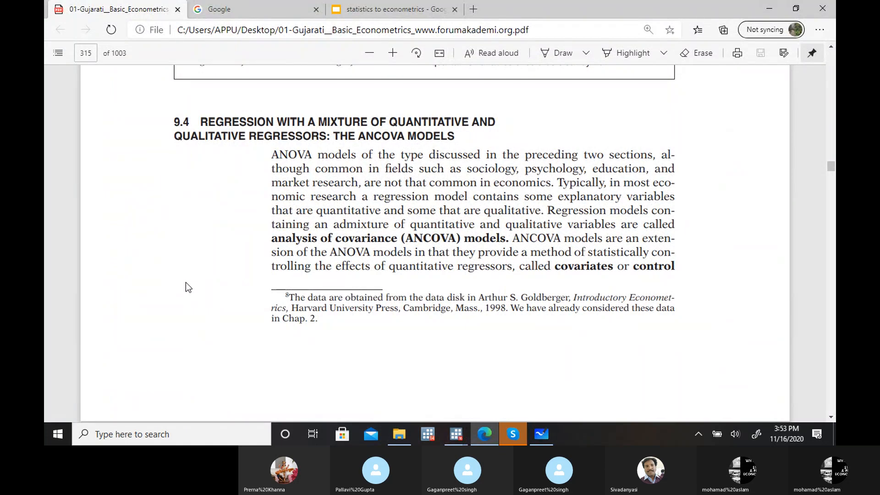
{"action": "scroll", "coordinate": [186, 283], "scroll_direction": "down", "scroll_amount": 15}
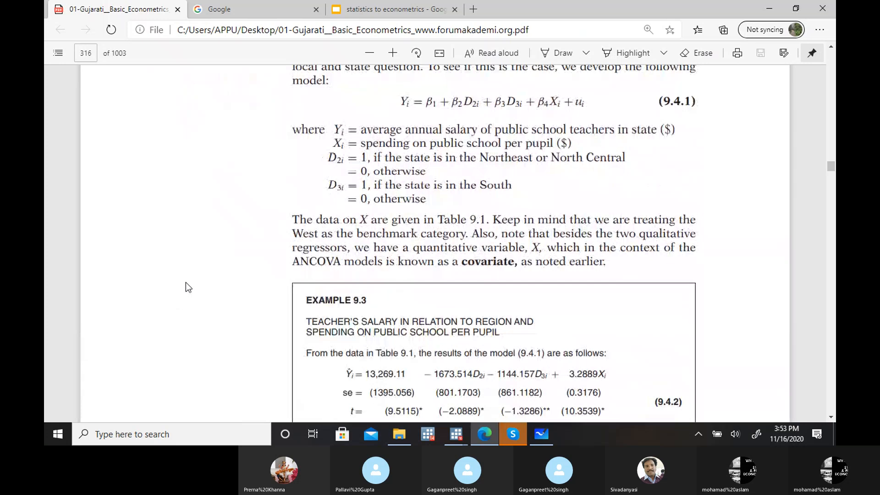
{"action": "scroll", "coordinate": [186, 287], "scroll_direction": "down", "scroll_amount": 3}
{"action": "scroll", "coordinate": [186, 283], "scroll_direction": "up", "scroll_amount": 2}
{"action": "mouse_move", "coordinate": [457, 442]}
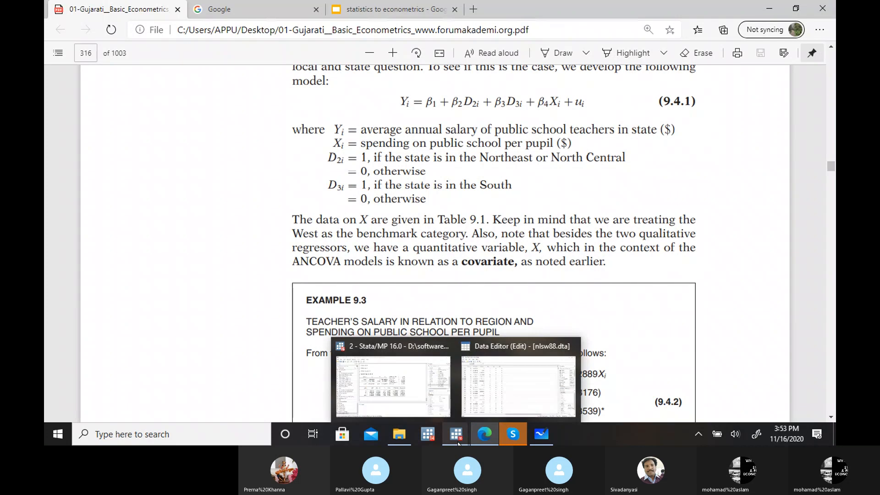
Step: Return to Stata, clear the data in memory and load GUJARATI dummy example 1.dta by reusing the earlier use command
{"action": "left_click", "coordinate": [402, 395]}
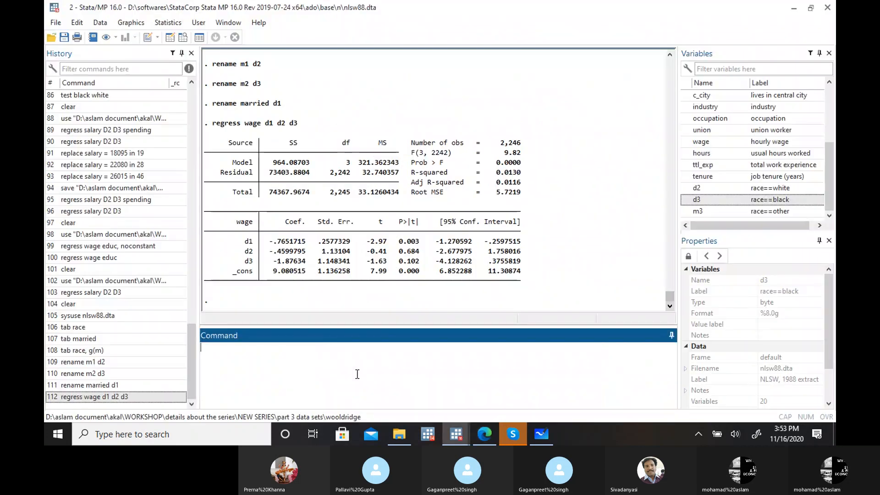
{"action": "type", "text": "clear"}
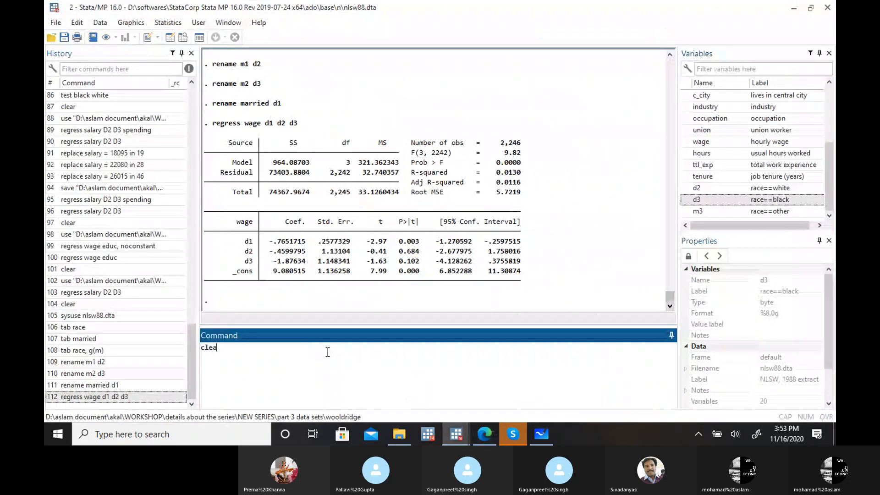
{"action": "key", "text": "Return"}
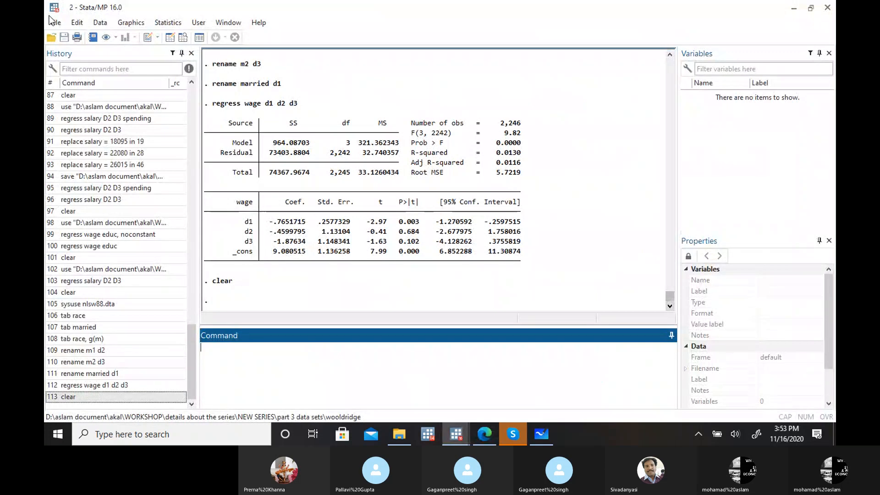
{"action": "left_click", "coordinate": [115, 274]}
{"action": "left_click", "coordinate": [276, 362]}
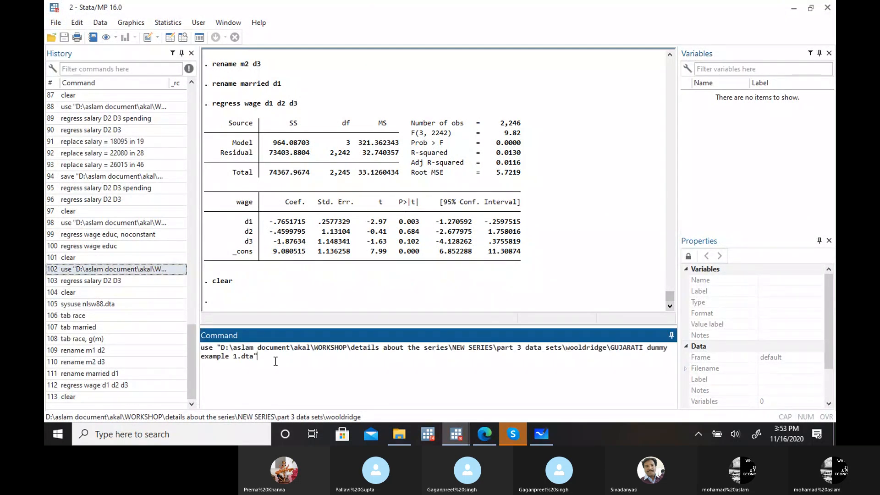
{"action": "key", "text": "Return"}
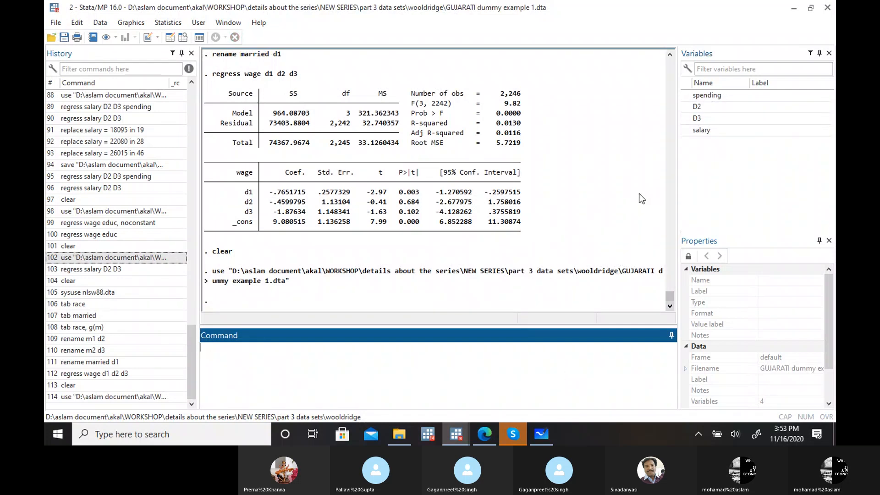
Step: Inspect the spending, D2, D3 and salary columns in the Data Editor, then return to the main Stata window
{"action": "mouse_move", "coordinate": [456, 434]}
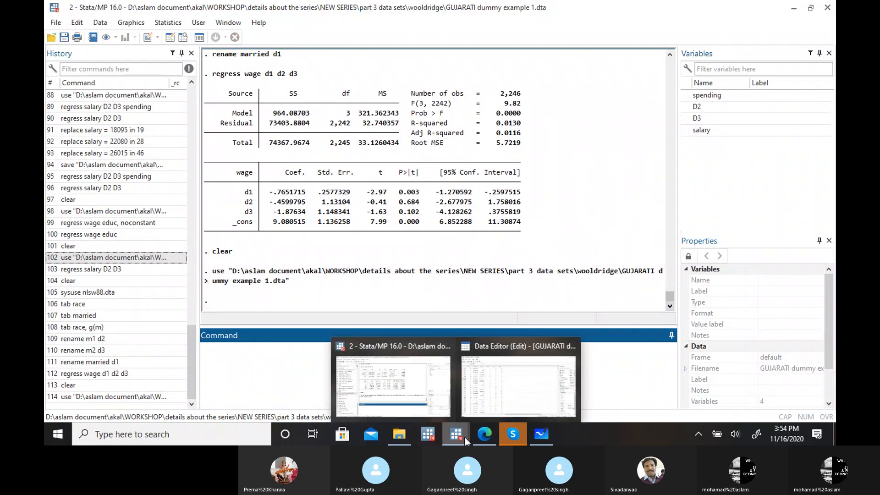
{"action": "left_click", "coordinate": [536, 389]}
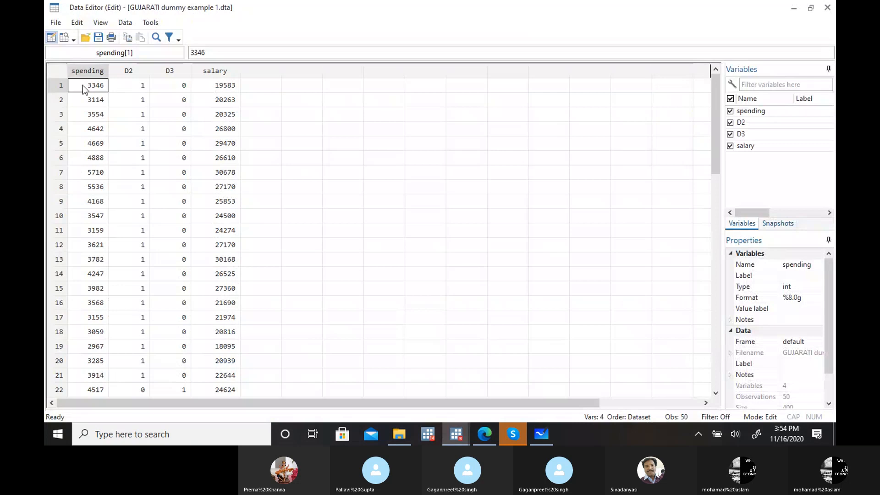
{"action": "left_click", "coordinate": [792, 8]}
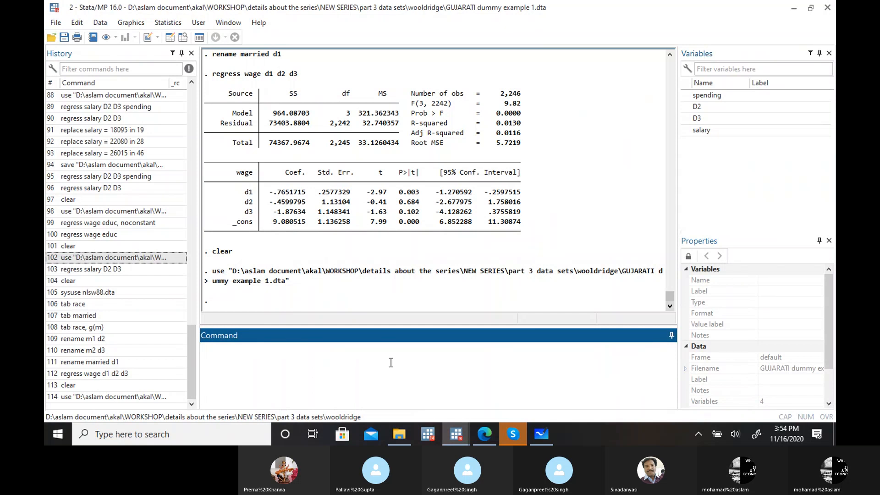
Step: Regress salary on D2, D3 and spending
{"action": "type", "text": "regress"}
{"action": "double_click", "coordinate": [690, 132]}
{"action": "double_click", "coordinate": [692, 108]}
{"action": "double_click", "coordinate": [692, 120]}
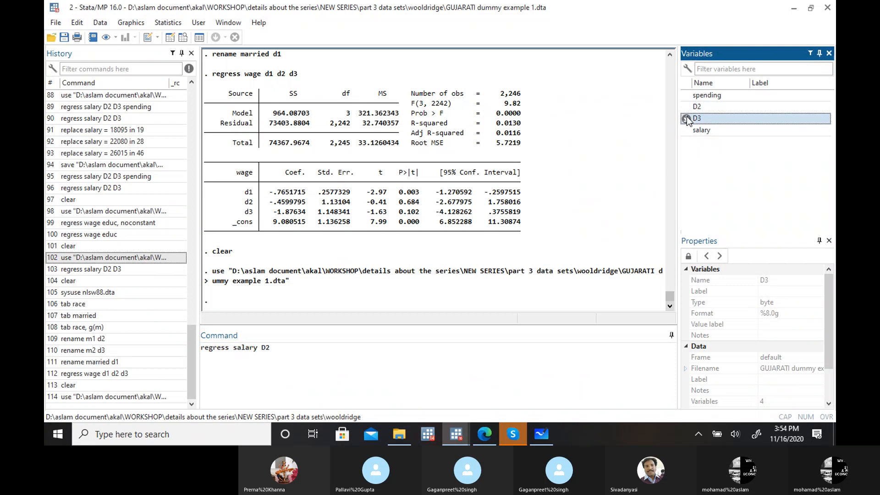
{"action": "double_click", "coordinate": [688, 96]}
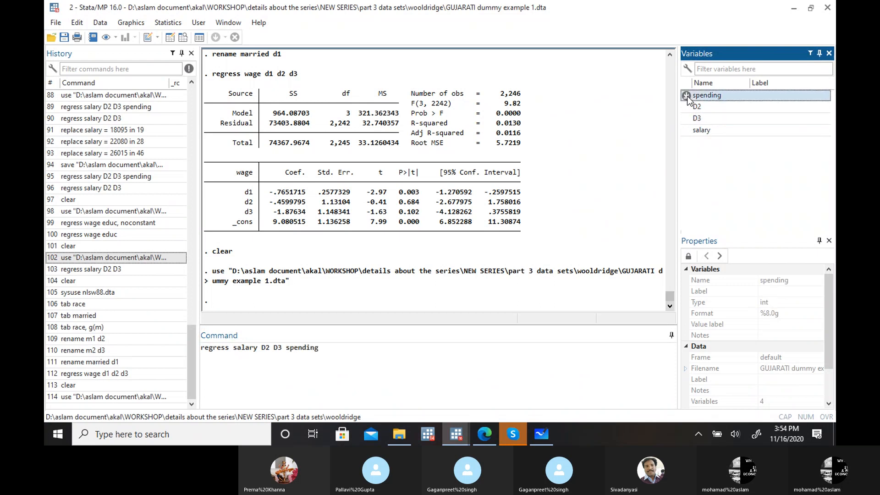
{"action": "left_click", "coordinate": [378, 346]}
{"action": "key", "text": "Return"}
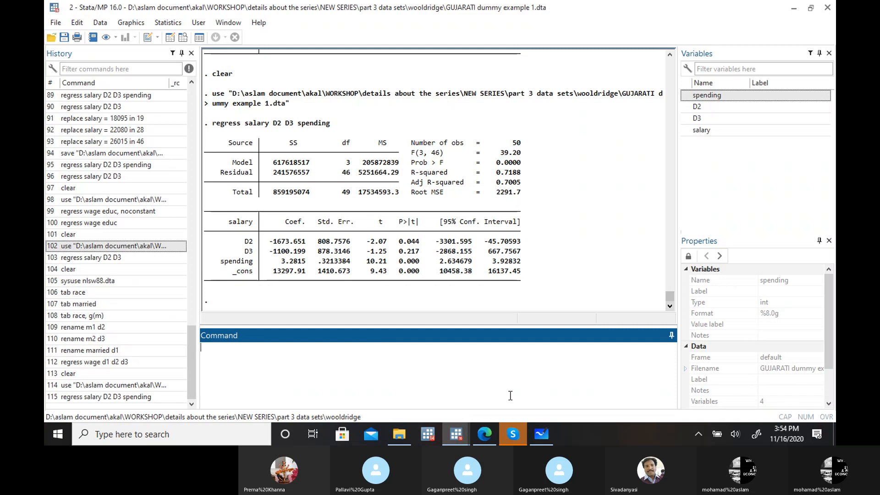
Step: Review model (9.4.1) and the Example 9.3 results in the textbook in Edge, then return to the Stata regression output
{"action": "left_click", "coordinate": [486, 433]}
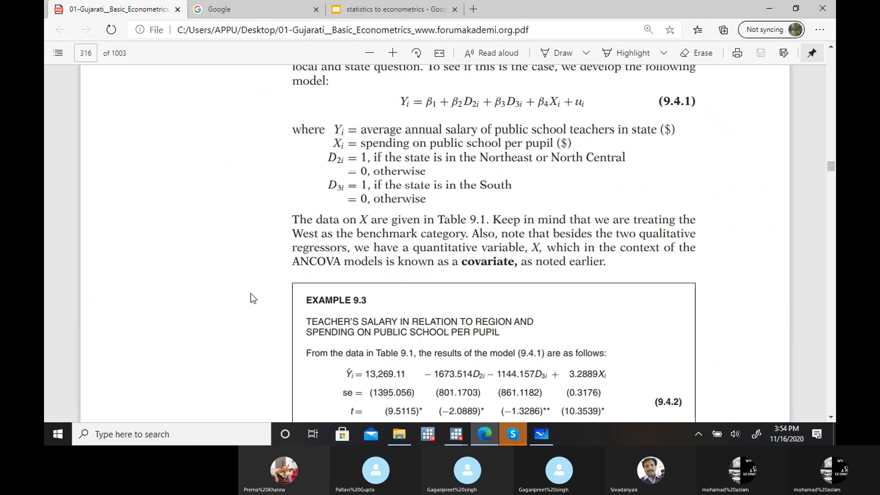
{"action": "scroll", "coordinate": [251, 293], "scroll_direction": "up", "scroll_amount": 2}
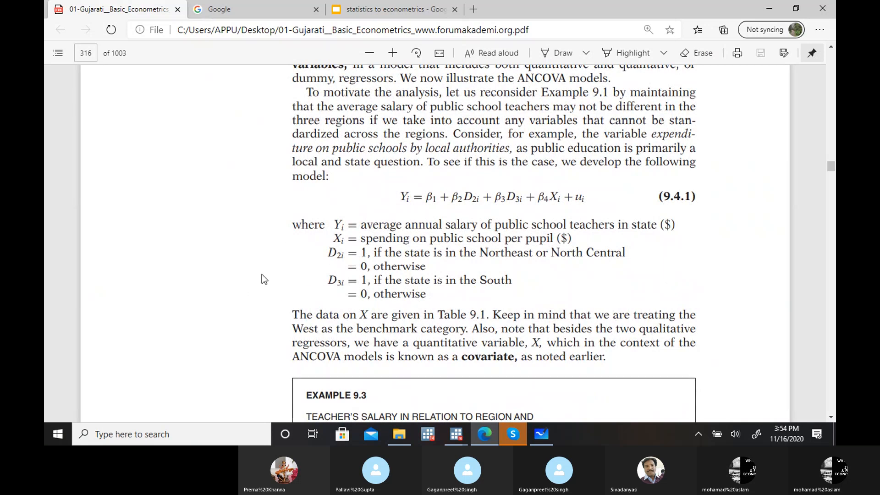
{"action": "scroll", "coordinate": [264, 279], "scroll_direction": "down", "scroll_amount": 5}
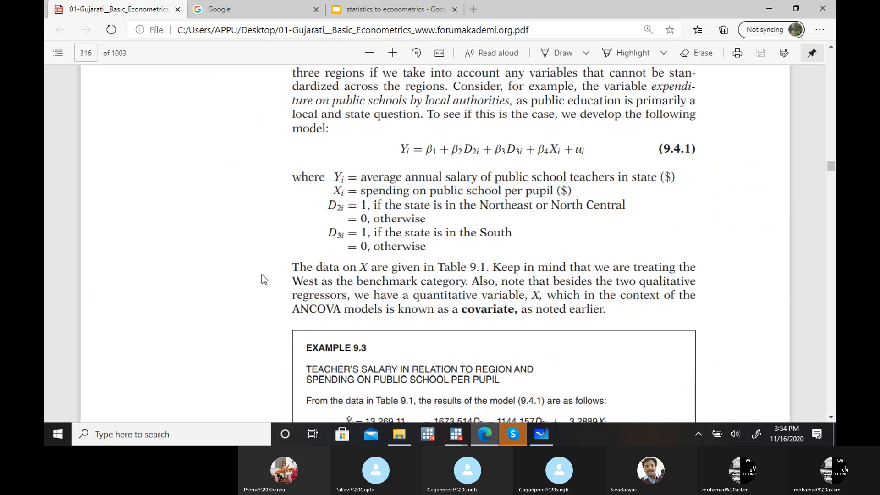
{"action": "scroll", "coordinate": [264, 278], "scroll_direction": "down", "scroll_amount": 1}
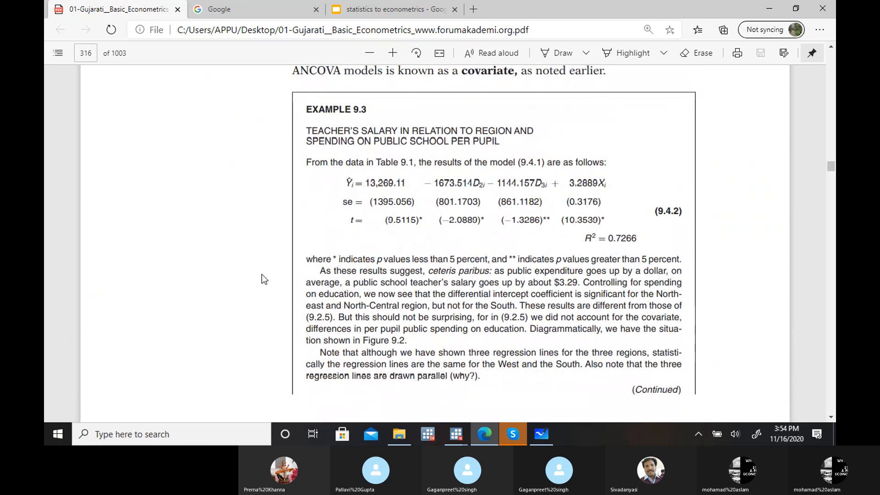
{"action": "mouse_move", "coordinate": [457, 438]}
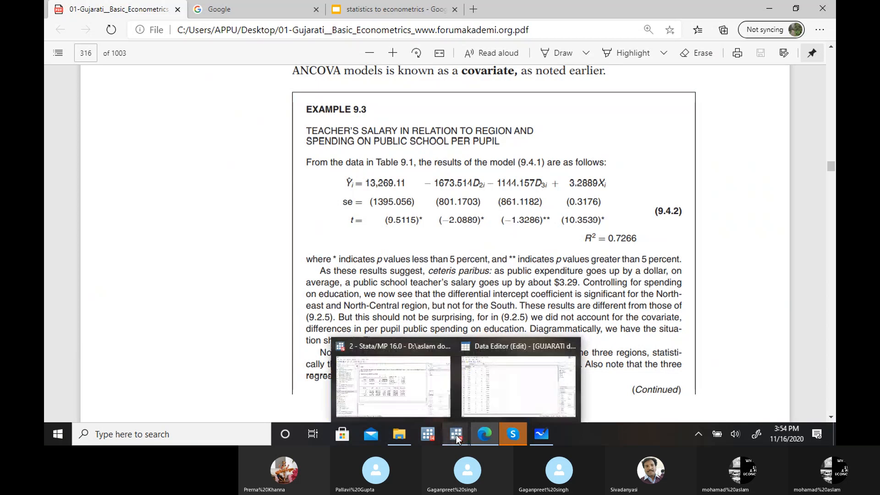
{"action": "left_click", "coordinate": [416, 384]}
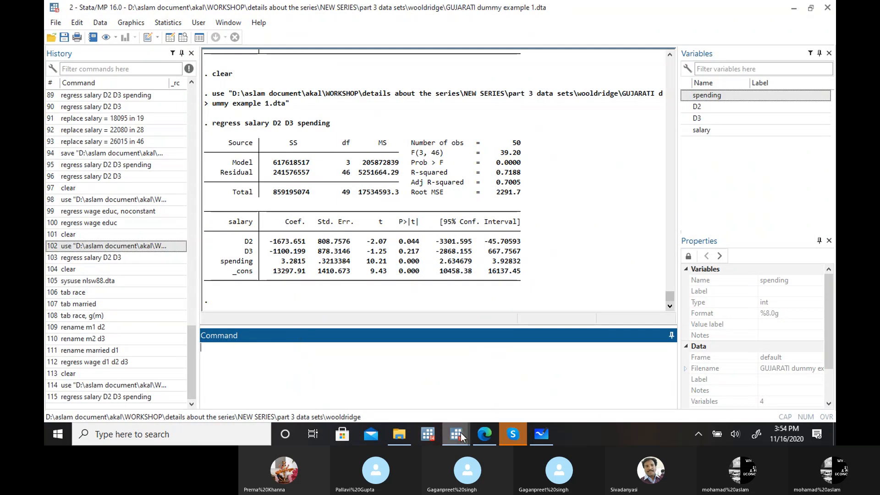
Step: Recheck the spending, dummy and salary columns in the Data Editor, then return to the Stata regression output
{"action": "mouse_move", "coordinate": [462, 436]}
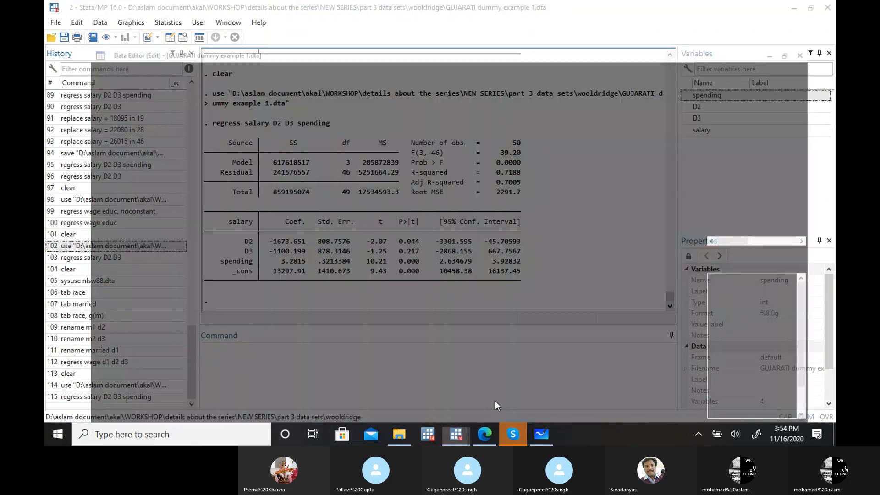
{"action": "left_click", "coordinate": [494, 401]}
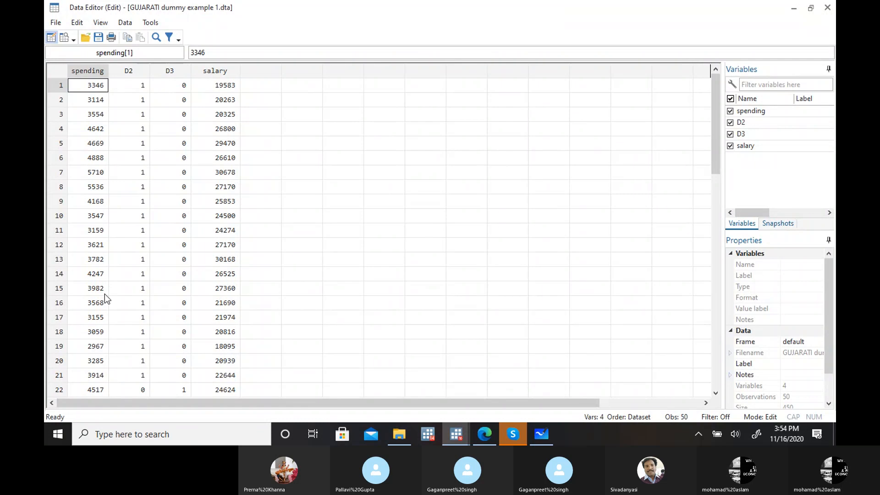
{"action": "left_click", "coordinate": [795, 9]}
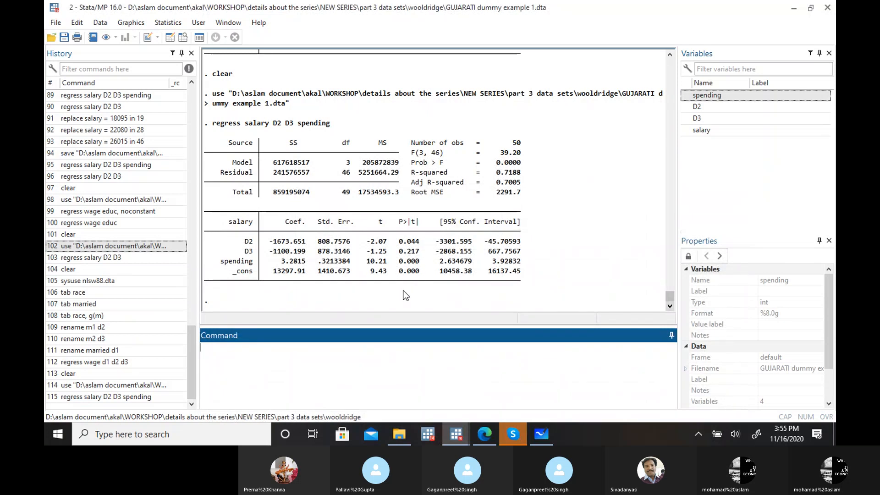
Step: Switch to Edge and study the Example 9.3 salary estimates together with the regional regression lines in Figure 9.2
{"action": "left_click", "coordinate": [485, 433]}
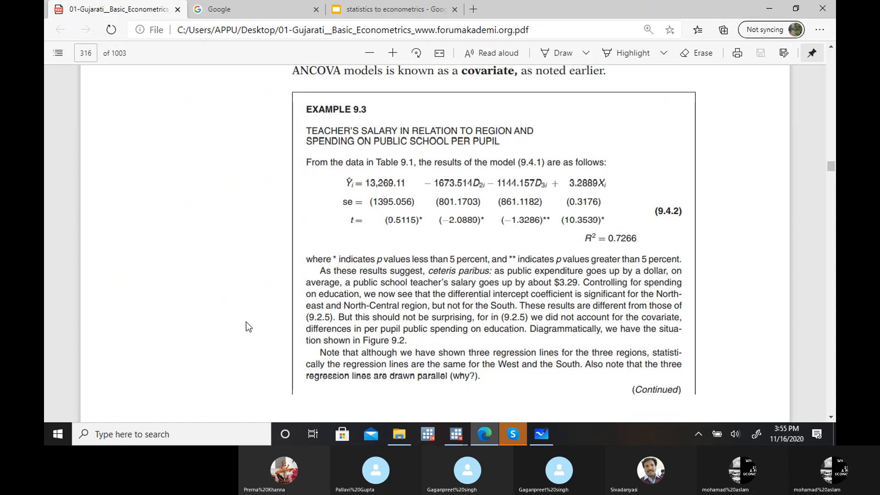
{"action": "scroll", "coordinate": [246, 322], "scroll_direction": "down", "scroll_amount": 1}
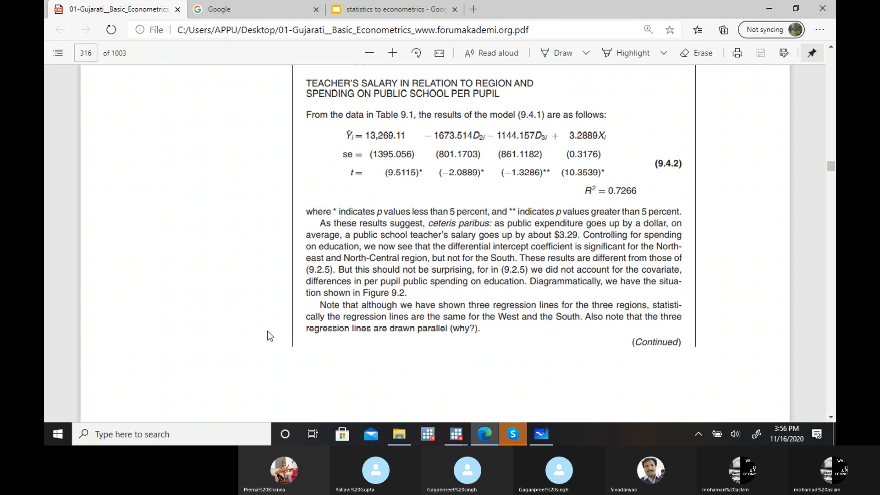
{"action": "scroll", "coordinate": [270, 336], "scroll_direction": "down", "scroll_amount": 10}
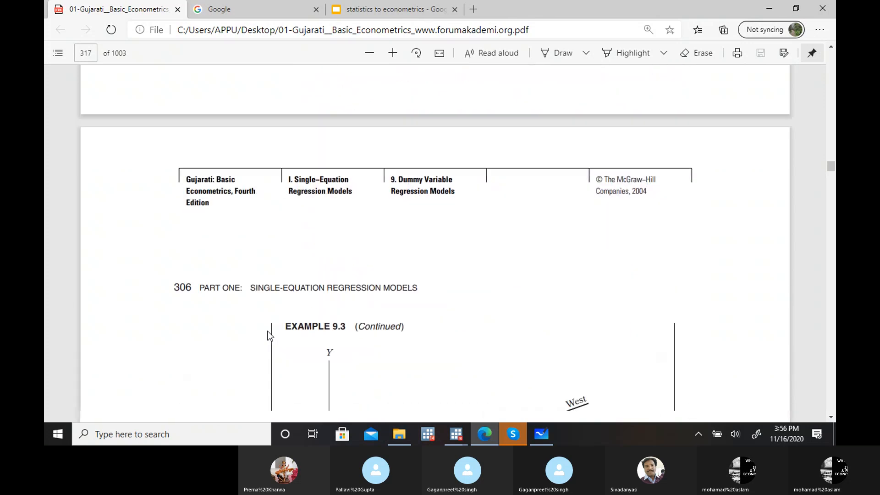
{"action": "scroll", "coordinate": [270, 335], "scroll_direction": "down", "scroll_amount": 3}
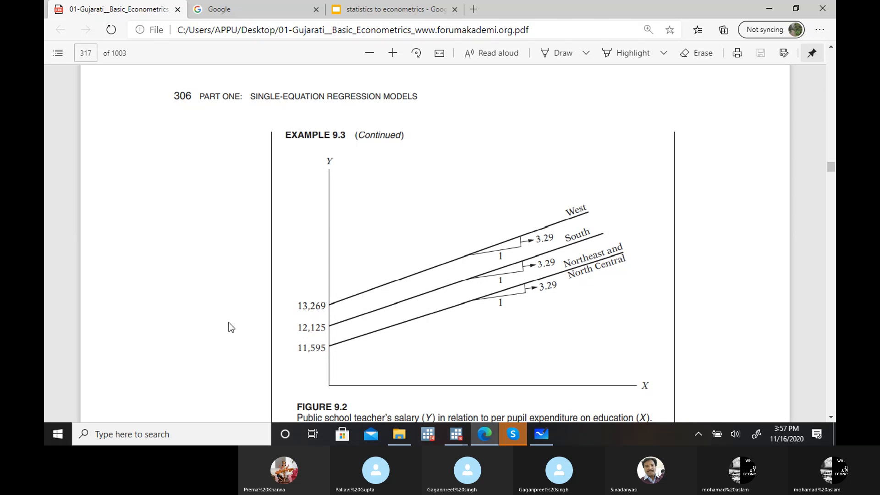
{"action": "scroll", "coordinate": [229, 323], "scroll_direction": "up", "scroll_amount": 8}
{"action": "scroll", "coordinate": [229, 325], "scroll_direction": "up", "scroll_amount": 1}
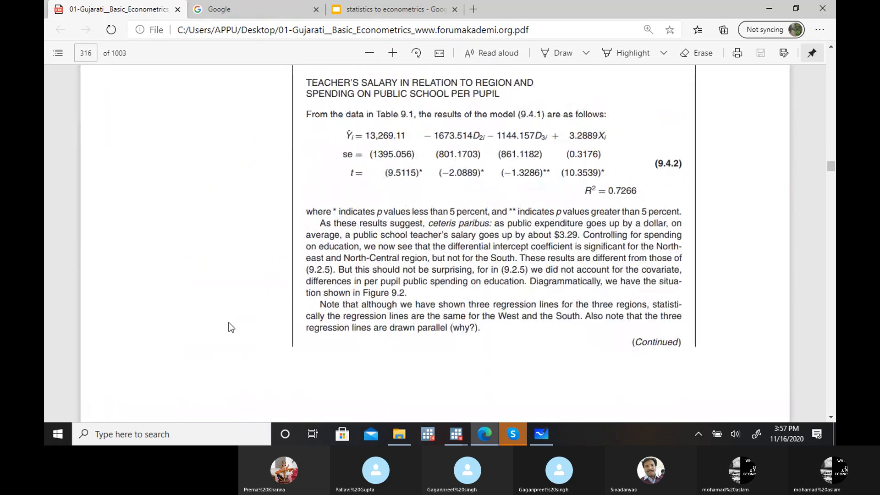
{"action": "scroll", "coordinate": [229, 322], "scroll_direction": "down", "scroll_amount": 7}
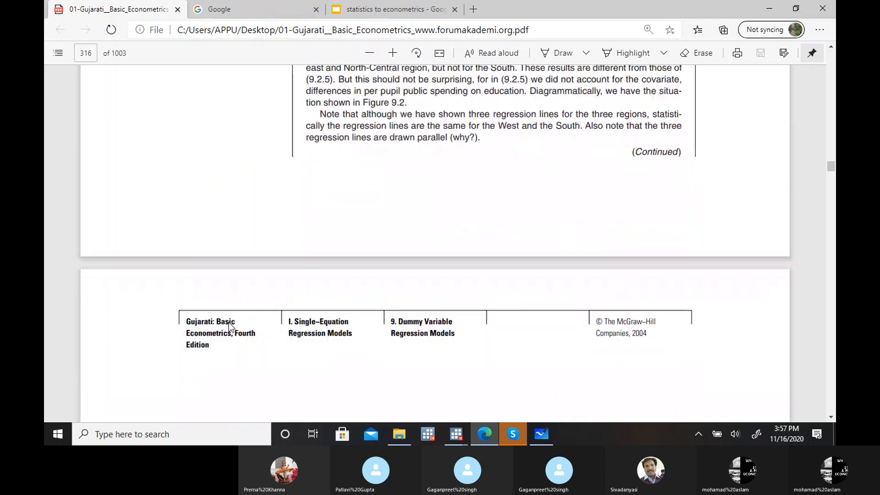
{"action": "scroll", "coordinate": [229, 323], "scroll_direction": "down", "scroll_amount": 5}
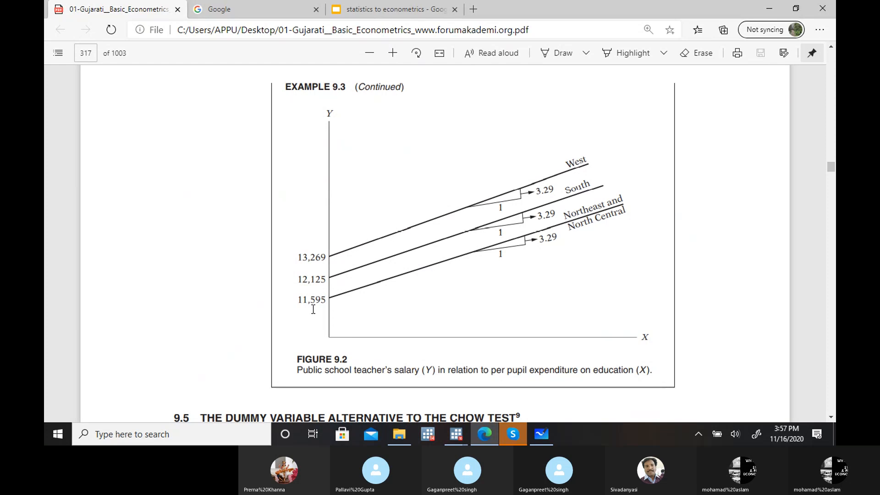
{"action": "scroll", "coordinate": [313, 309], "scroll_direction": "down", "scroll_amount": 4}
{"action": "scroll", "coordinate": [313, 310], "scroll_direction": "up", "scroll_amount": 5}
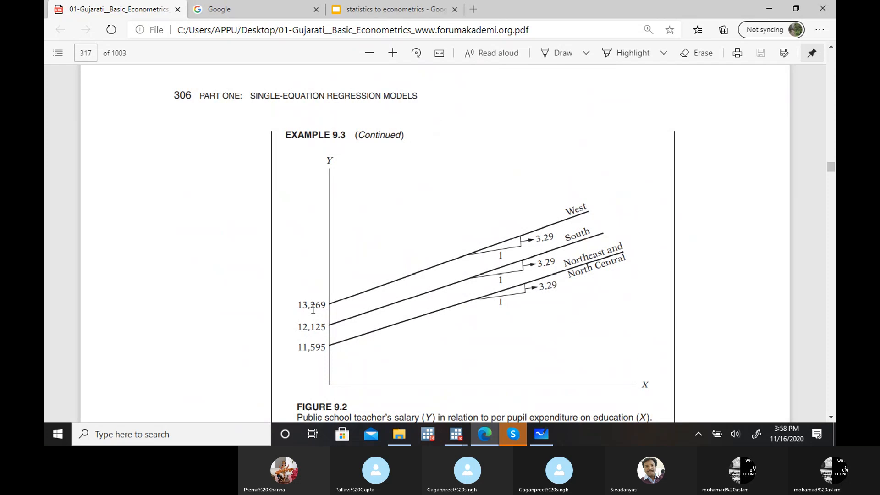
Step: Revisit the hourly wage example (9.3.1) and model (9.4.1) in the textbook, then examine the salary regression output in Stata
{"action": "scroll", "coordinate": [313, 309], "scroll_direction": "up", "scroll_amount": 15}
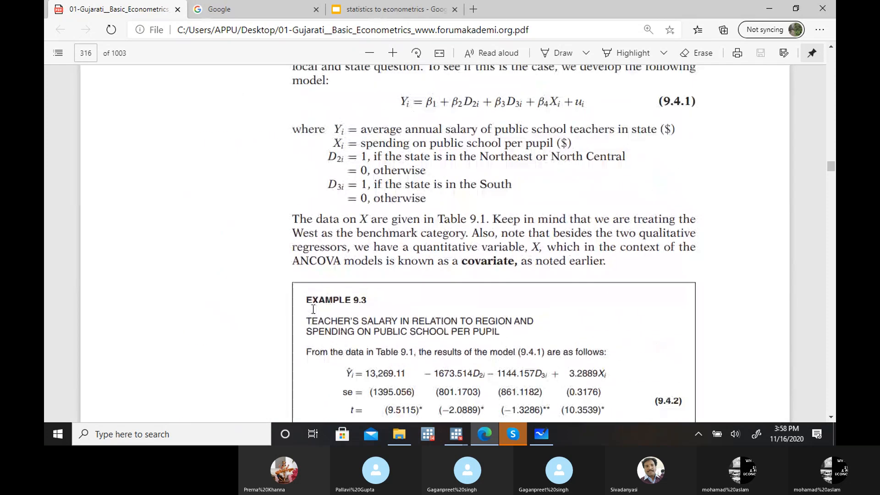
{"action": "scroll", "coordinate": [313, 309], "scroll_direction": "up", "scroll_amount": 12}
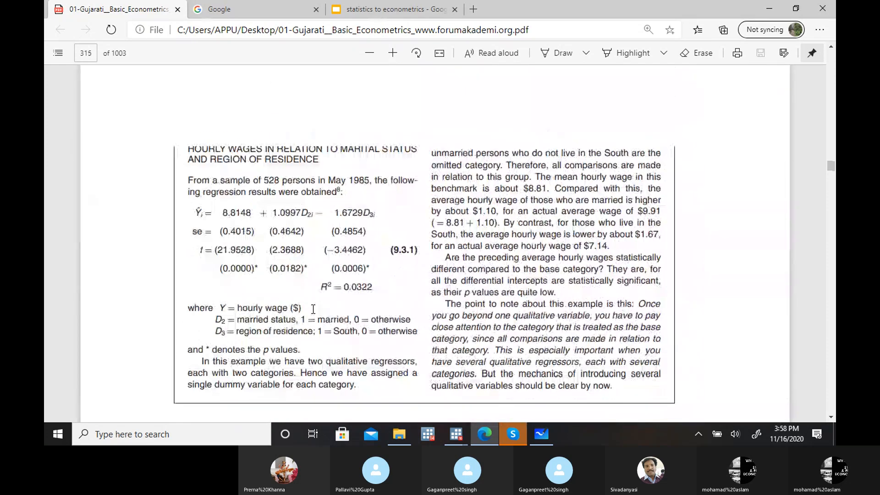
{"action": "scroll", "coordinate": [313, 310], "scroll_direction": "down", "scroll_amount": 12}
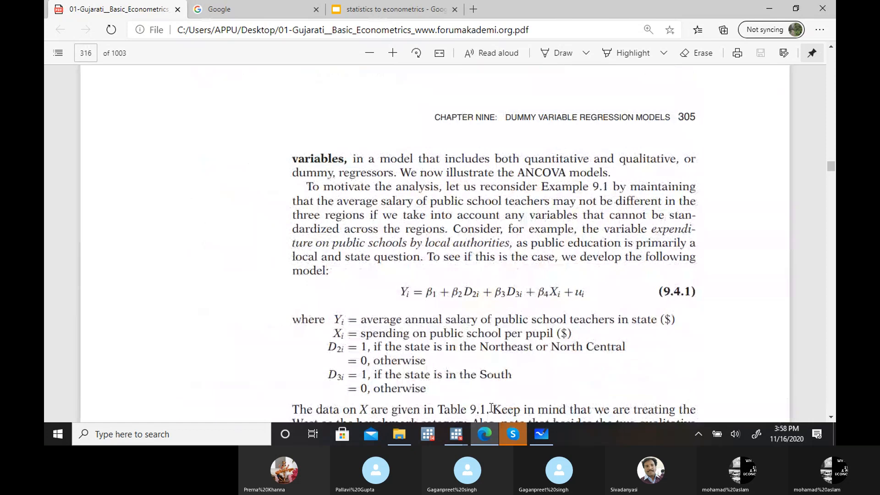
{"action": "mouse_move", "coordinate": [456, 434]}
{"action": "left_click", "coordinate": [413, 398]}
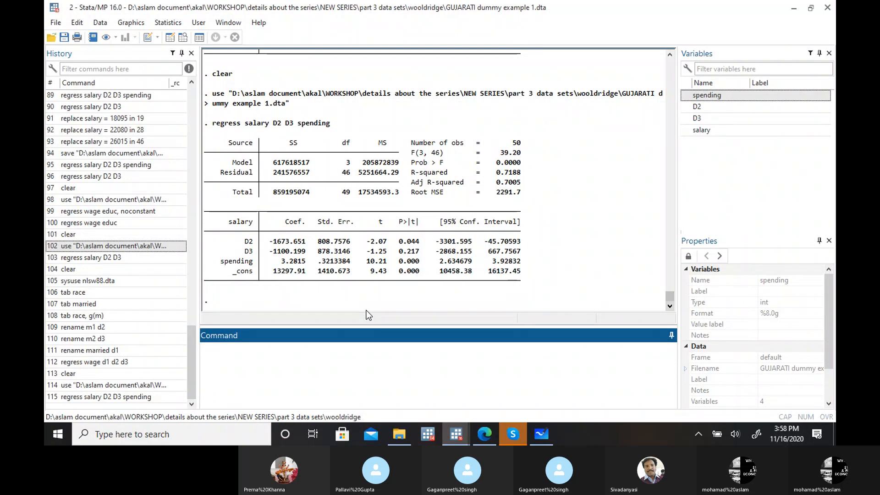
{"action": "left_click", "coordinate": [387, 297]}
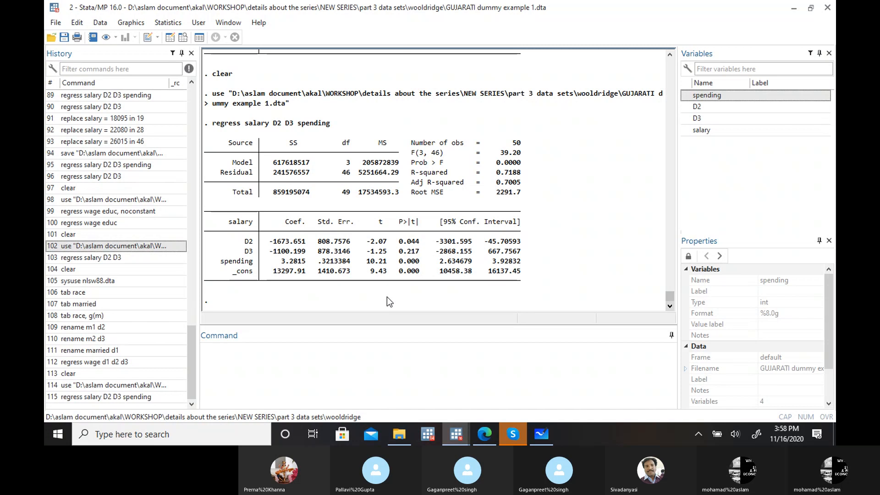
Step: Switch to Edge and read section 9.5 on the dummy variable alternative to the Chow test, referring back to Figure 9.2
{"action": "left_click", "coordinate": [485, 434]}
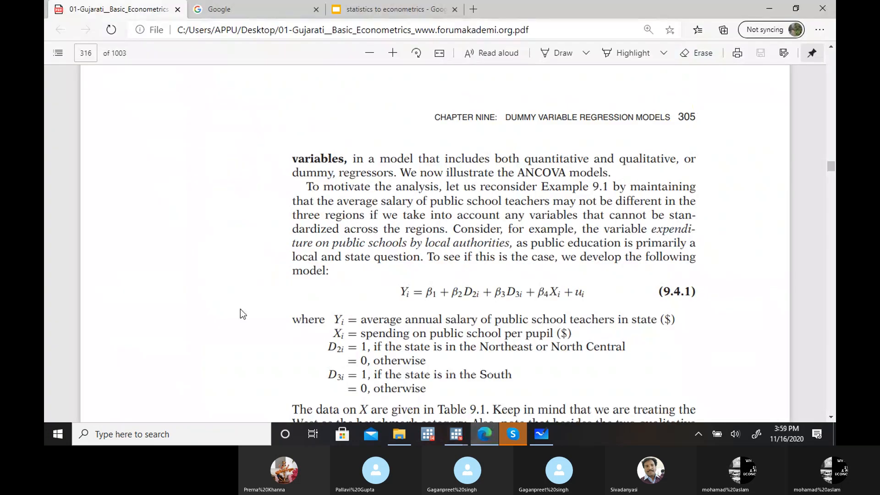
{"action": "scroll", "coordinate": [241, 309], "scroll_direction": "down", "scroll_amount": 8}
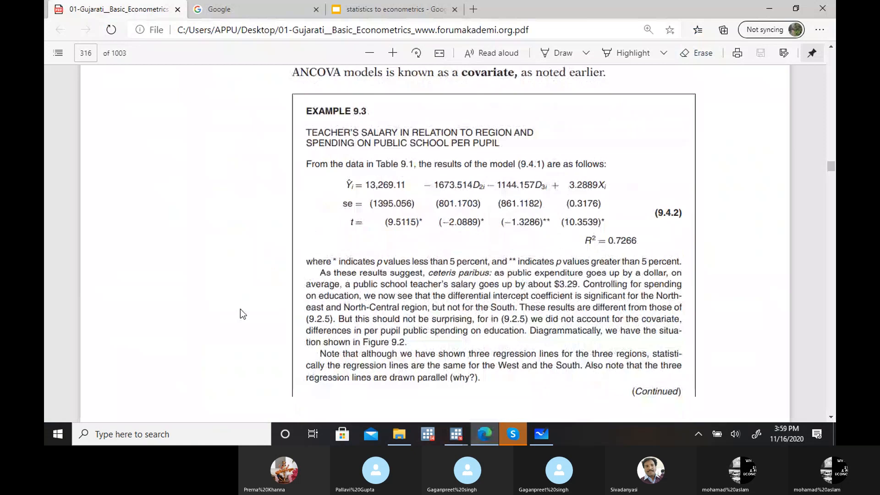
{"action": "scroll", "coordinate": [240, 309], "scroll_direction": "down", "scroll_amount": 10}
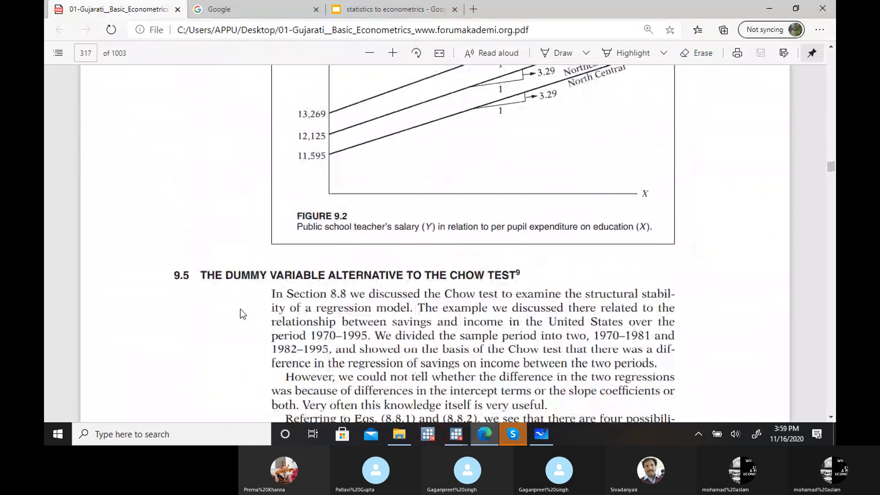
{"action": "scroll", "coordinate": [240, 313], "scroll_direction": "down", "scroll_amount": 2}
{"action": "scroll", "coordinate": [240, 309], "scroll_direction": "down", "scroll_amount": 2}
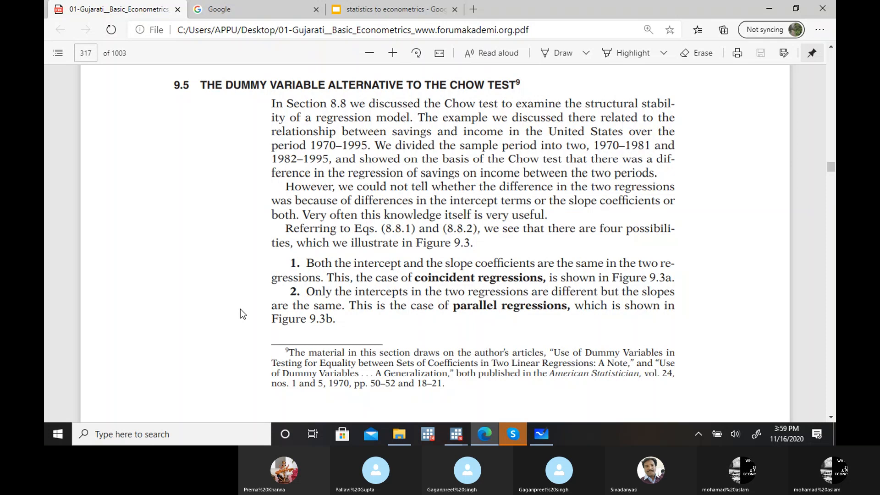
{"action": "scroll", "coordinate": [241, 309], "scroll_direction": "down", "scroll_amount": 2}
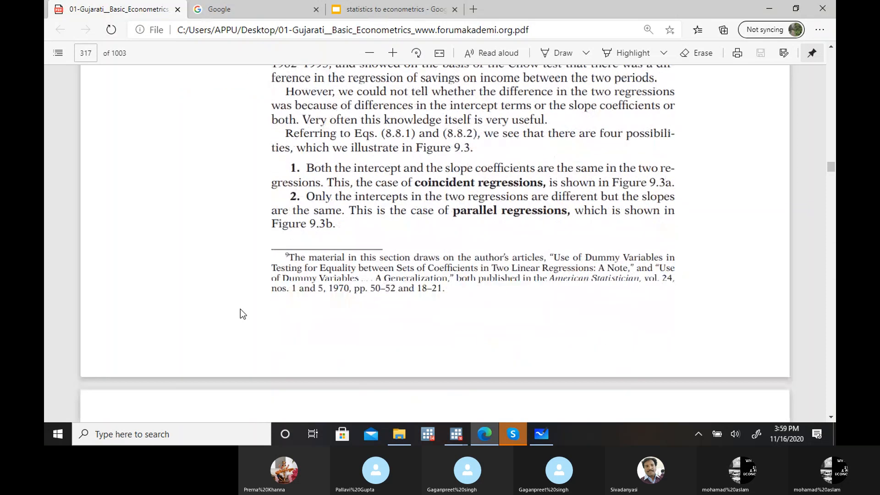
{"action": "scroll", "coordinate": [240, 310], "scroll_direction": "up", "scroll_amount": 1}
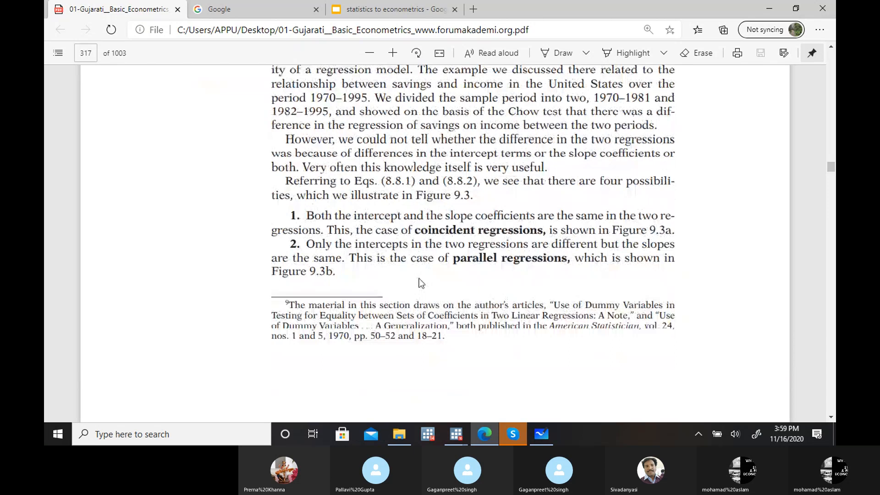
{"action": "scroll", "coordinate": [419, 279], "scroll_direction": "down", "scroll_amount": 3}
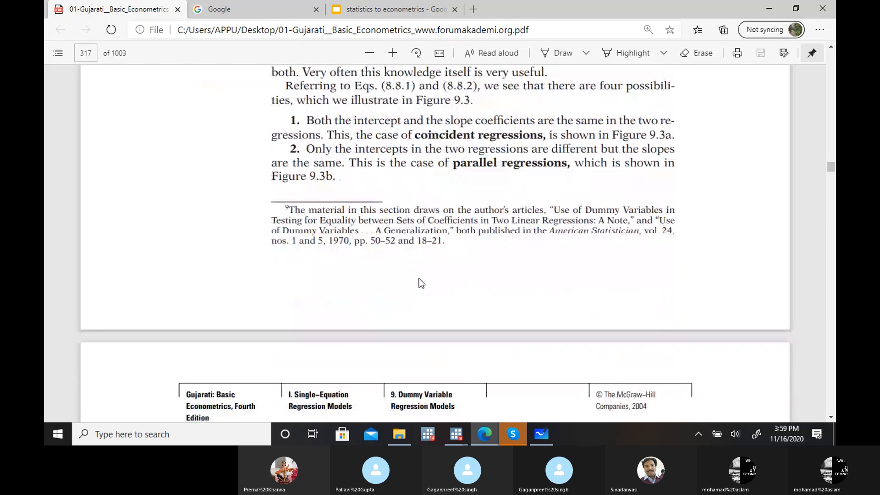
{"action": "scroll", "coordinate": [419, 278], "scroll_direction": "up", "scroll_amount": 2}
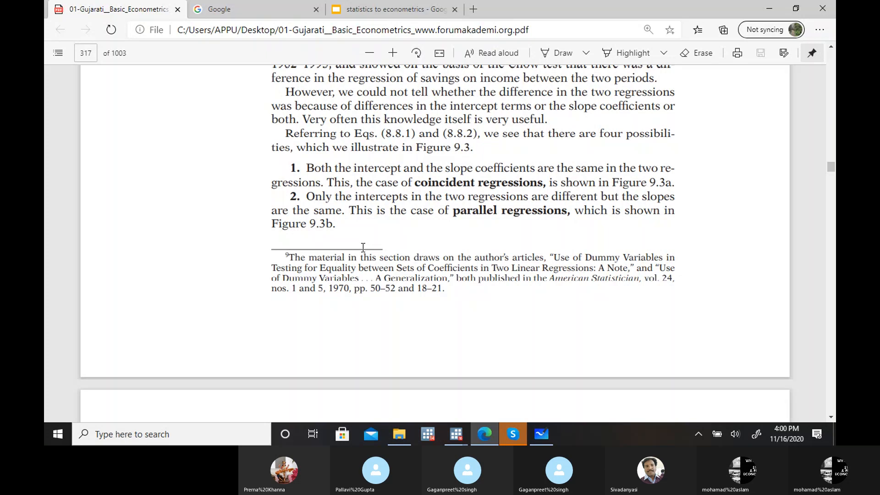
{"action": "scroll", "coordinate": [362, 248], "scroll_direction": "up", "scroll_amount": 10}
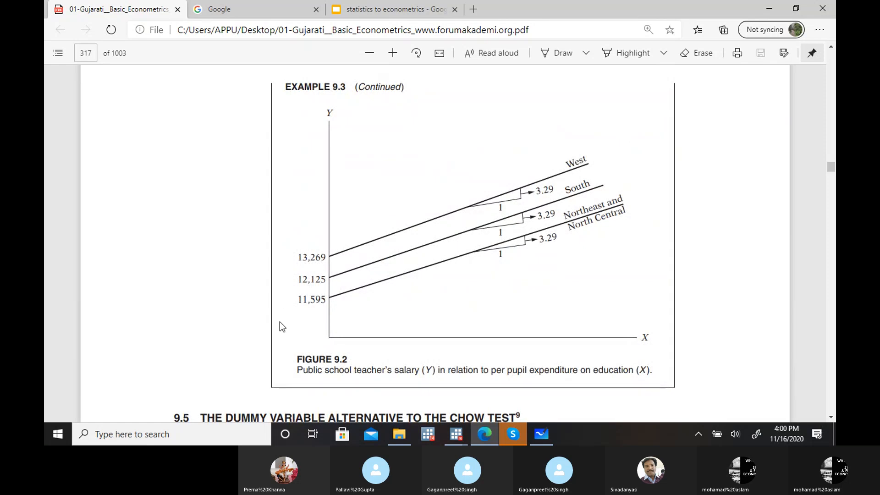
{"action": "scroll", "coordinate": [281, 326], "scroll_direction": "down", "scroll_amount": 9}
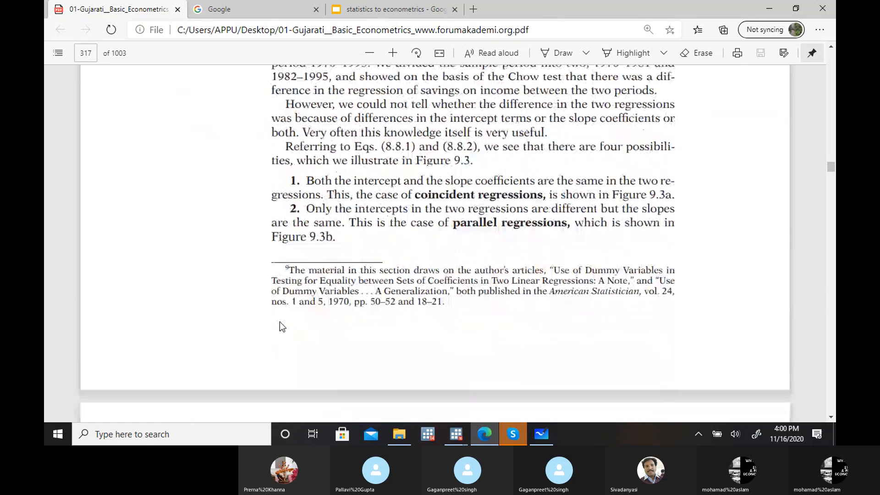
Step: Study Figure 9.3 on coincident, parallel, concurrent and dissimilar regressions, together with the intercept and slope cases described below it
{"action": "scroll", "coordinate": [282, 326], "scroll_direction": "down", "scroll_amount": 10}
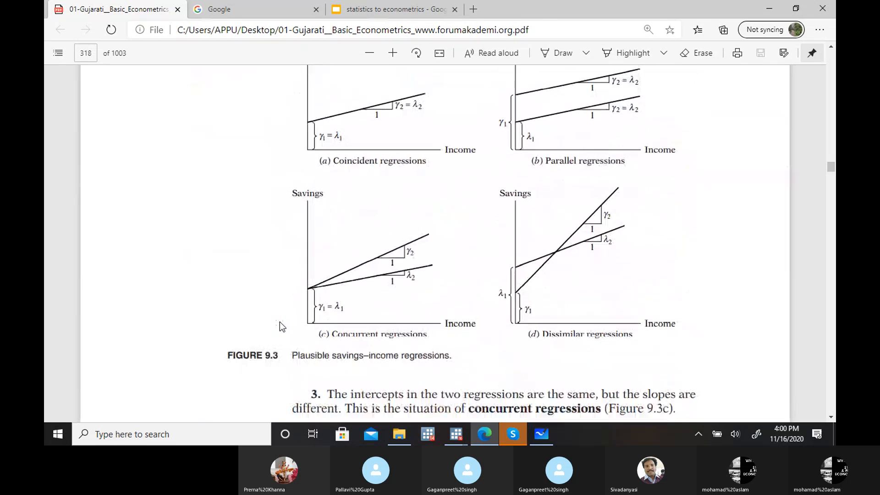
{"action": "scroll", "coordinate": [279, 321], "scroll_direction": "down", "scroll_amount": 2}
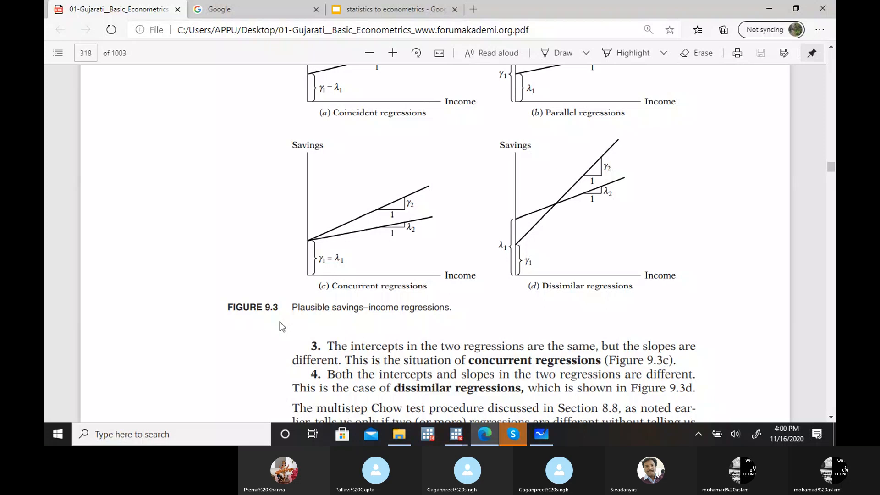
{"action": "scroll", "coordinate": [280, 321], "scroll_direction": "up", "scroll_amount": 4}
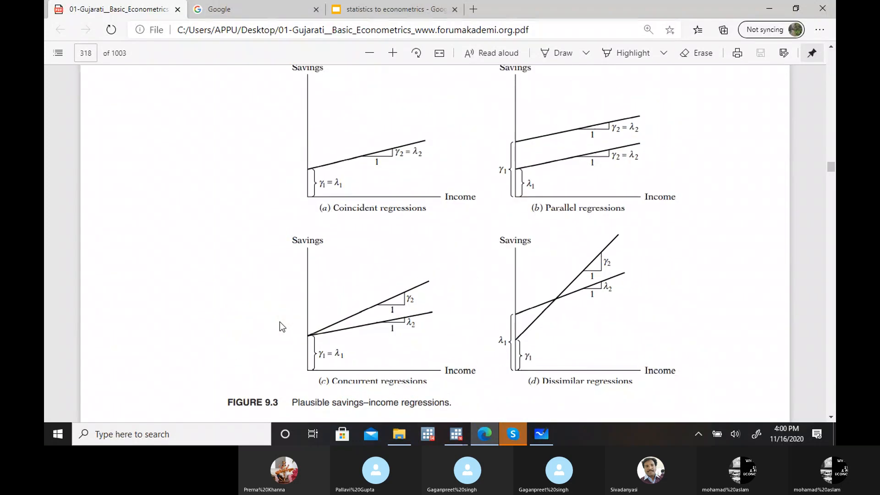
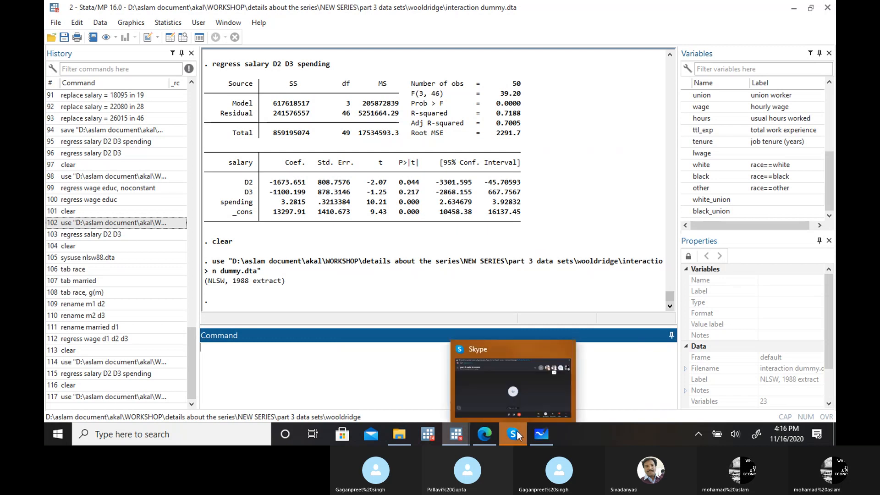
Step: Switch to Microsoft Whiteboard and write wage = β̂1 + β̂2D1 + β̂3D2, noting W=1 or 0 under D1 and B=1 or 0 under D2
{"action": "mouse_move", "coordinate": [549, 433]}
{"action": "left_click", "coordinate": [552, 408]}
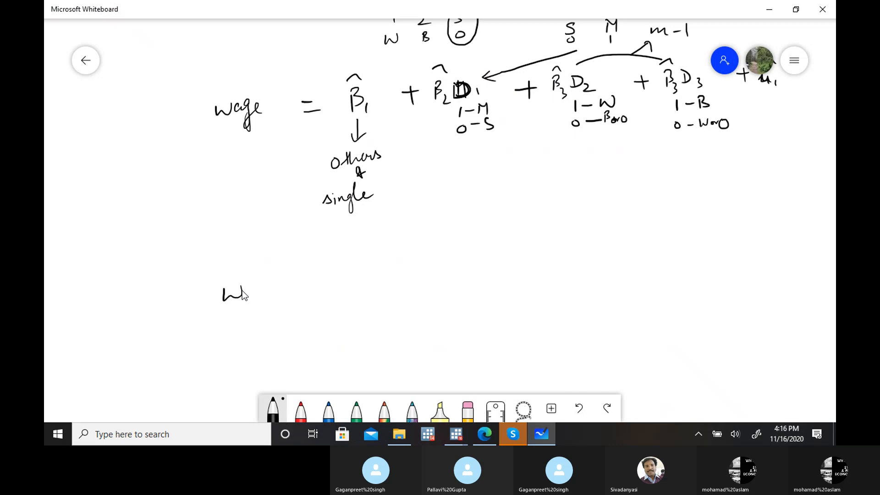
{"action": "left_click_drag", "start_coordinate": [254, 294], "coordinate": [267, 290]}
{"action": "left_click_drag", "start_coordinate": [339, 268], "coordinate": [342, 289]}
{"action": "left_click_drag", "start_coordinate": [349, 283], "coordinate": [348, 292]}
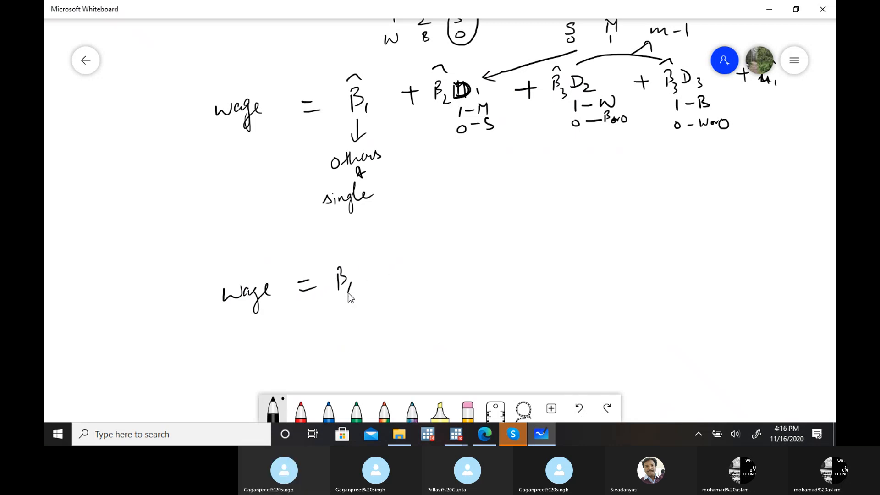
{"action": "left_click_drag", "start_coordinate": [332, 259], "coordinate": [352, 262]}
{"action": "mouse_move", "coordinate": [429, 291]}
{"action": "left_mouse_down"}
{"action": "mouse_move", "coordinate": [435, 301]}
{"action": "mouse_move", "coordinate": [459, 294]}
{"action": "mouse_move", "coordinate": [442, 310]}
{"action": "left_mouse_up"}
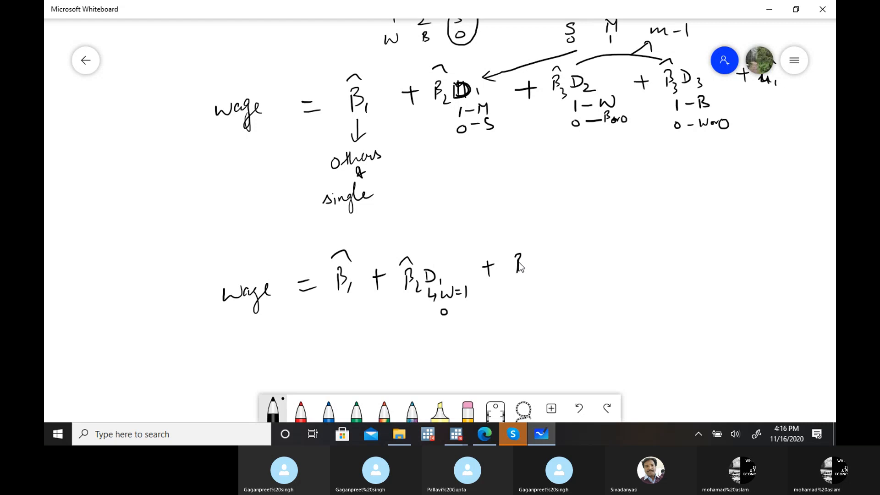
{"action": "left_click_drag", "start_coordinate": [511, 247], "coordinate": [523, 249]}
{"action": "left_click_drag", "start_coordinate": [514, 283], "coordinate": [522, 295]}
{"action": "left_click_drag", "start_coordinate": [529, 305], "coordinate": [528, 305]}
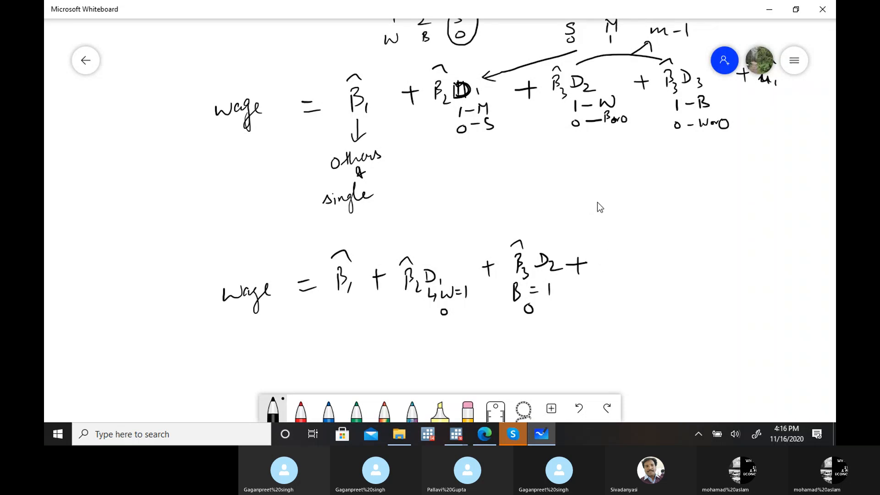
Step: Note the union dummy as union 1 or not 0, and extend the wage equation with β̂3D1·U + β̂4D2·U + û, bracketing both interaction products
{"action": "mouse_move", "coordinate": [622, 207]}
{"action": "left_mouse_down"}
{"action": "mouse_move", "coordinate": [630, 208]}
{"action": "mouse_move", "coordinate": [618, 220]}
{"action": "mouse_move", "coordinate": [626, 228]}
{"action": "left_mouse_up"}
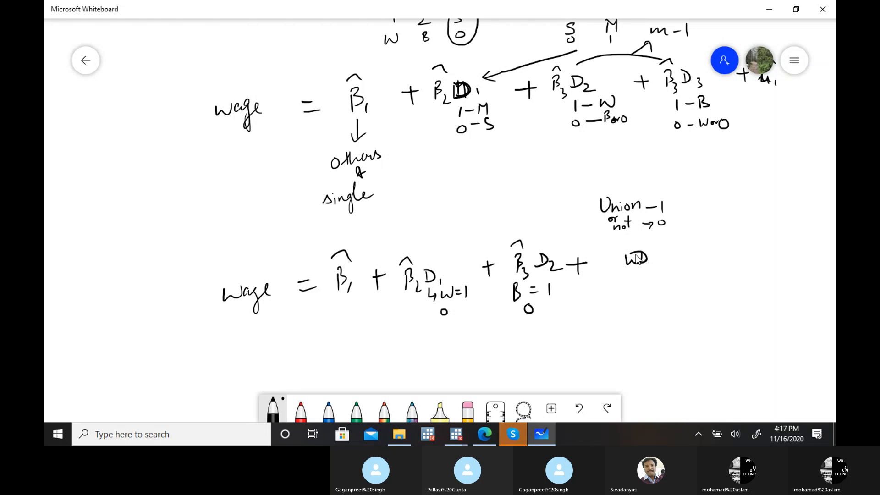
{"action": "mouse_move", "coordinate": [653, 258]}
{"action": "left_mouse_down"}
{"action": "mouse_move", "coordinate": [652, 268]}
{"action": "mouse_move", "coordinate": [673, 251]}
{"action": "left_mouse_up"}
{"action": "mouse_move", "coordinate": [605, 258]}
{"action": "left_mouse_down"}
{"action": "mouse_move", "coordinate": [610, 264]}
{"action": "mouse_move", "coordinate": [613, 250]}
{"action": "left_mouse_up"}
{"action": "left_click_drag", "start_coordinate": [689, 260], "coordinate": [699, 259]}
{"action": "left_click_drag", "start_coordinate": [695, 252], "coordinate": [694, 266]}
{"action": "left_click_drag", "start_coordinate": [704, 269], "coordinate": [710, 259]}
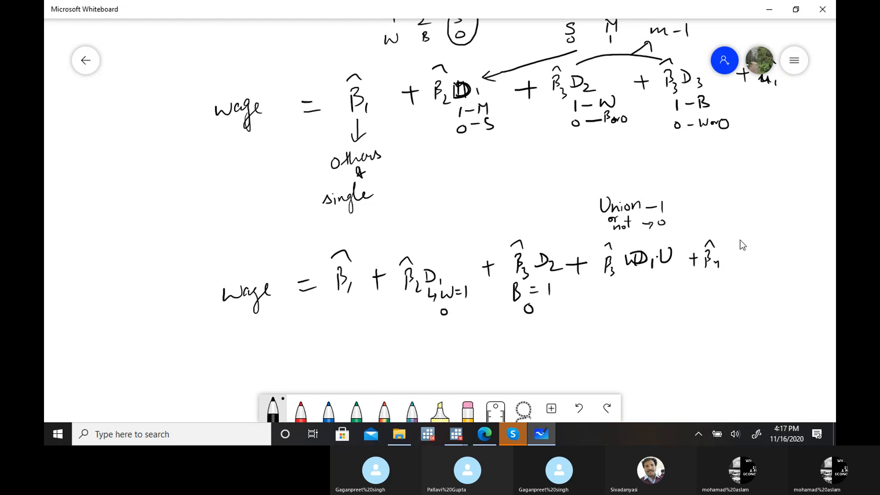
{"action": "mouse_move", "coordinate": [729, 252]}
{"action": "left_mouse_down"}
{"action": "mouse_move", "coordinate": [728, 268]}
{"action": "mouse_move", "coordinate": [755, 248]}
{"action": "mouse_move", "coordinate": [774, 255]}
{"action": "left_mouse_up"}
{"action": "left_click", "coordinate": [742, 258]}
{"action": "left_click_drag", "start_coordinate": [779, 252], "coordinate": [791, 247]}
{"action": "left_click_drag", "start_coordinate": [669, 274], "coordinate": [673, 263]}
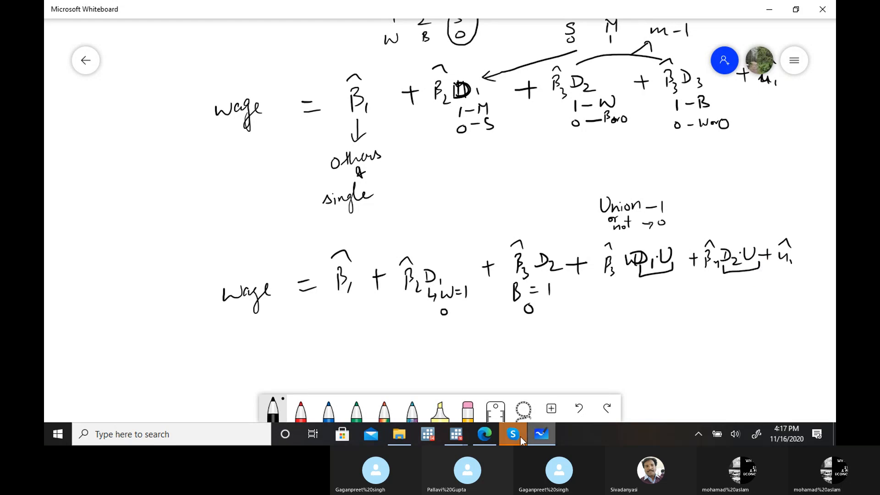
Step: Switch to Stata and examine the white_union and black_union variables, plus the union and nonunion entries of interaction dummy.dta in the Data Editor
{"action": "mouse_move", "coordinate": [462, 434]}
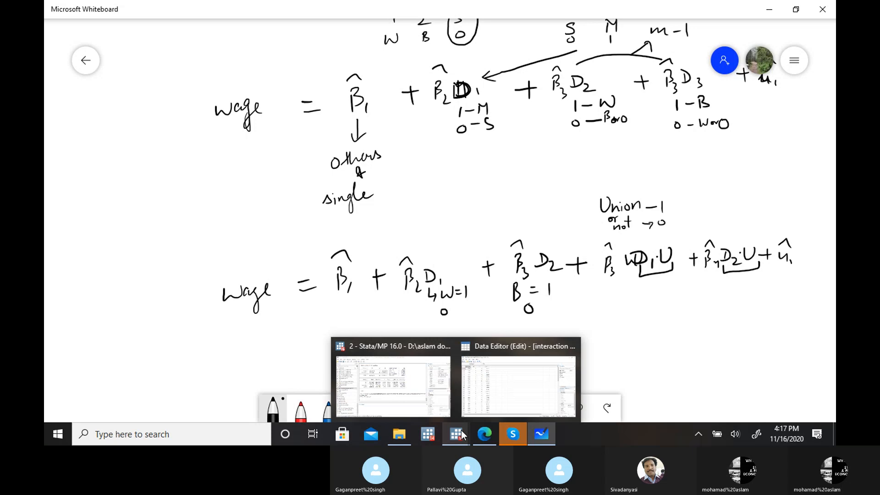
{"action": "left_click", "coordinate": [409, 383]}
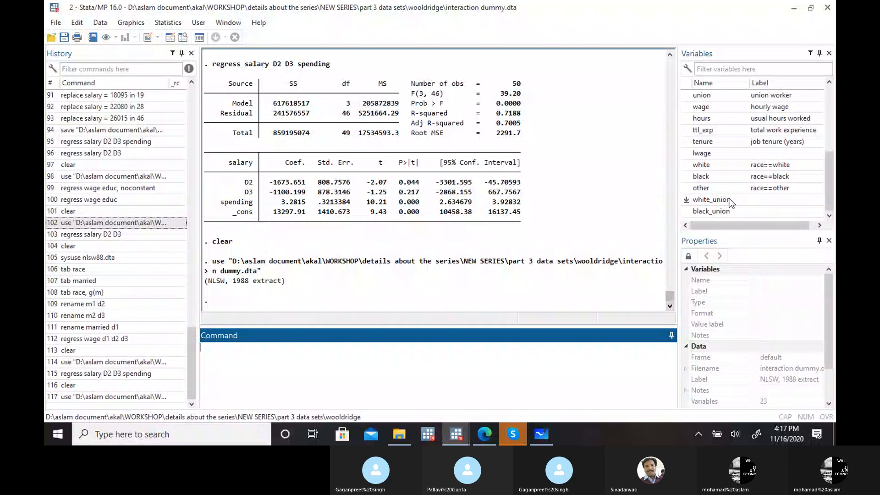
{"action": "scroll", "coordinate": [829, 197], "scroll_direction": "up", "scroll_amount": 1}
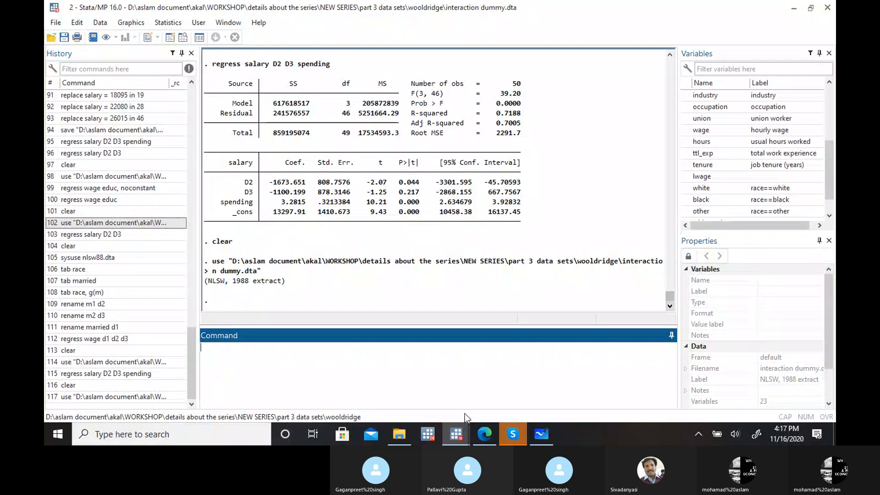
{"action": "mouse_move", "coordinate": [456, 433]}
{"action": "left_click", "coordinate": [516, 371]}
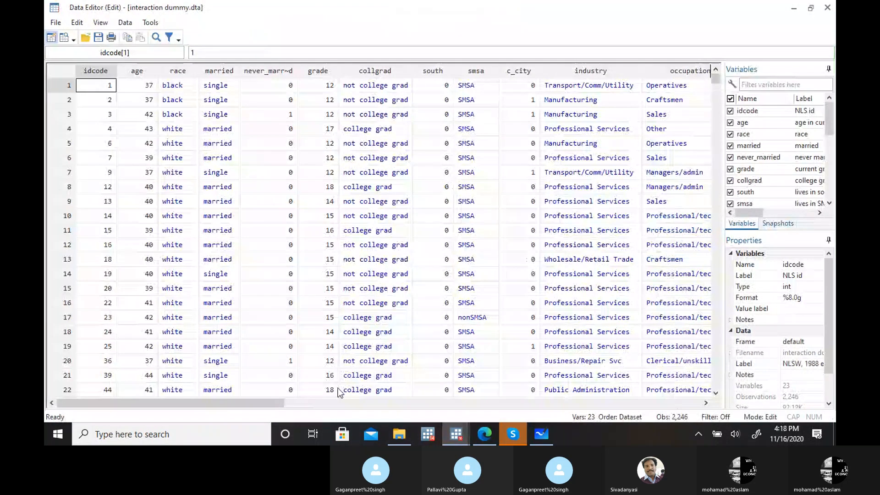
{"action": "left_click_drag", "start_coordinate": [227, 400], "coordinate": [304, 403]}
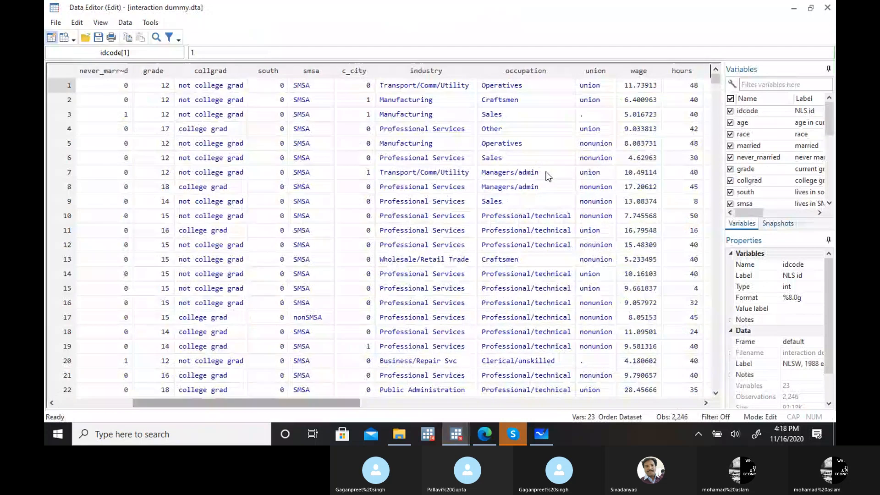
{"action": "left_click", "coordinate": [595, 147]}
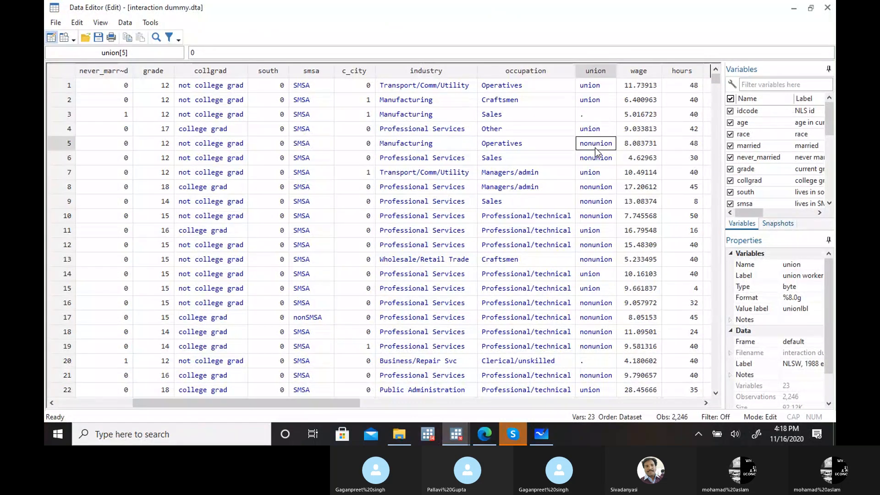
{"action": "left_click", "coordinate": [792, 8]}
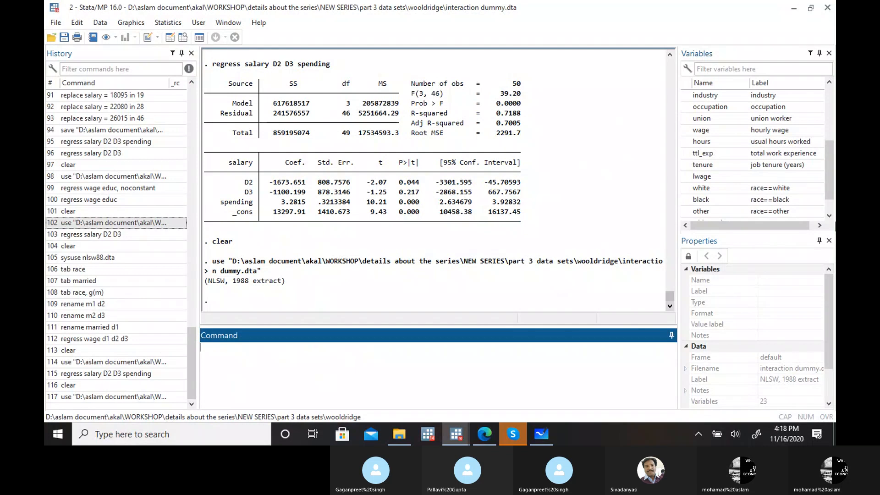
Step: Regress wage on white, black, white_union and black_union
{"action": "left_click_drag", "start_coordinate": [833, 186], "coordinate": [833, 196]}
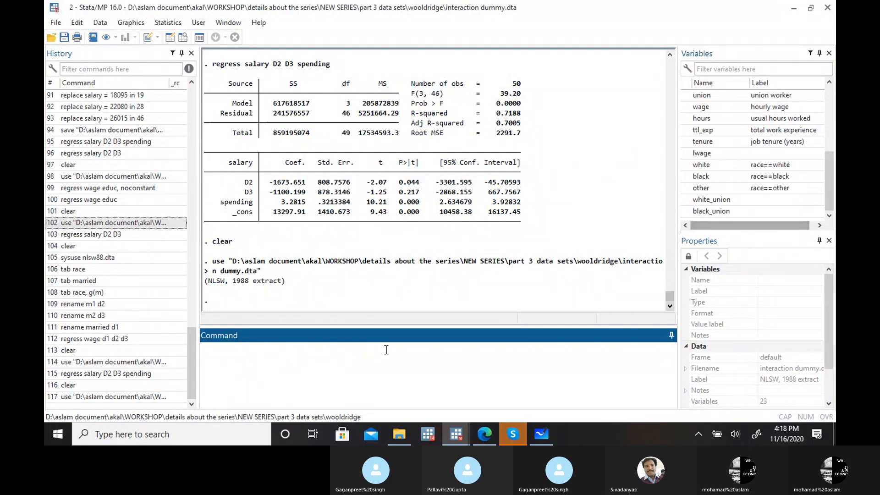
{"action": "type", "text": "regress "}
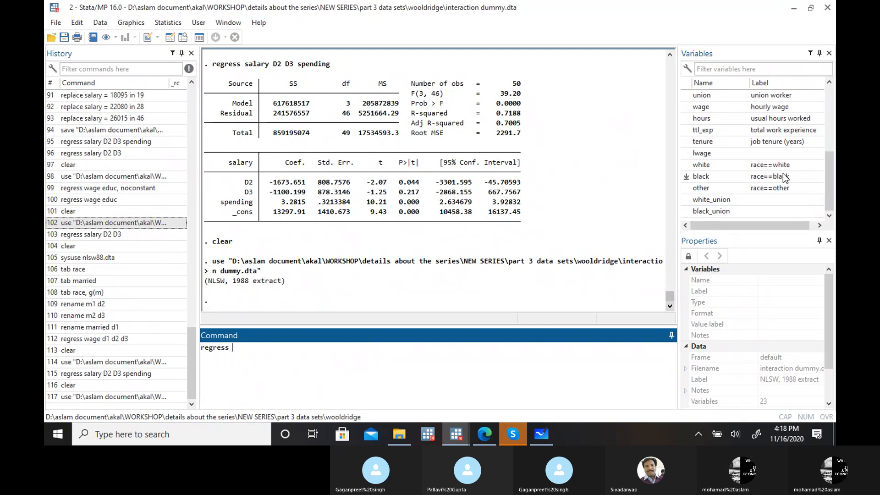
{"action": "type", "text": "wage"}
{"action": "left_click", "coordinate": [687, 165]}
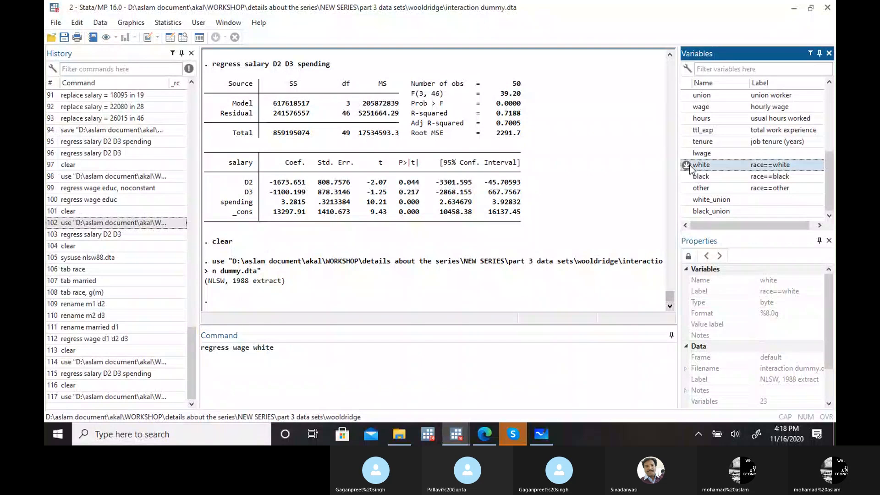
{"action": "left_click", "coordinate": [687, 177]}
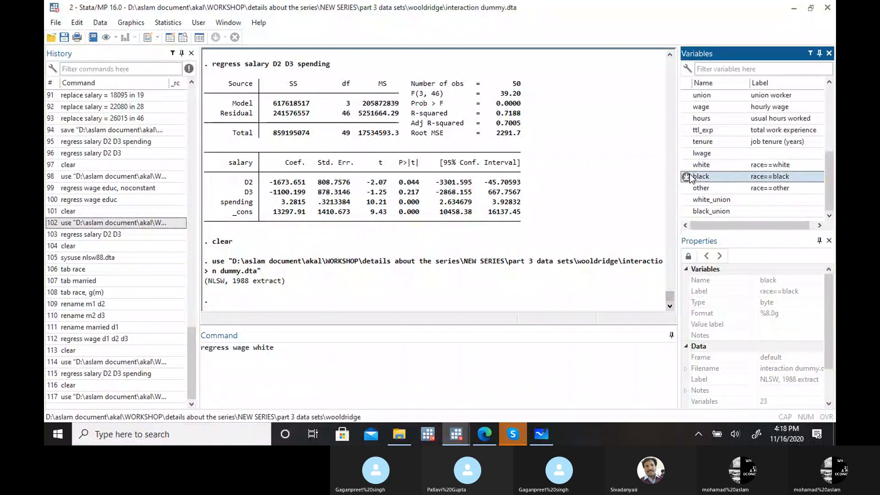
{"action": "left_click", "coordinate": [687, 201]}
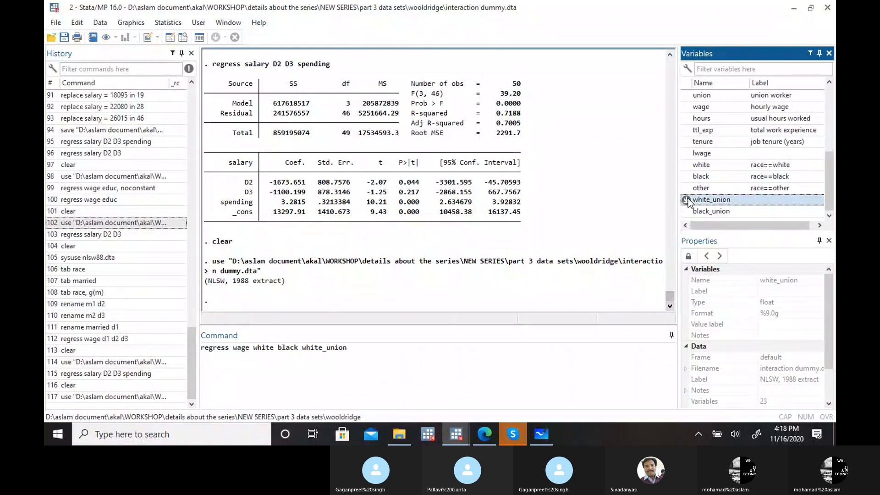
{"action": "left_click", "coordinate": [687, 211]}
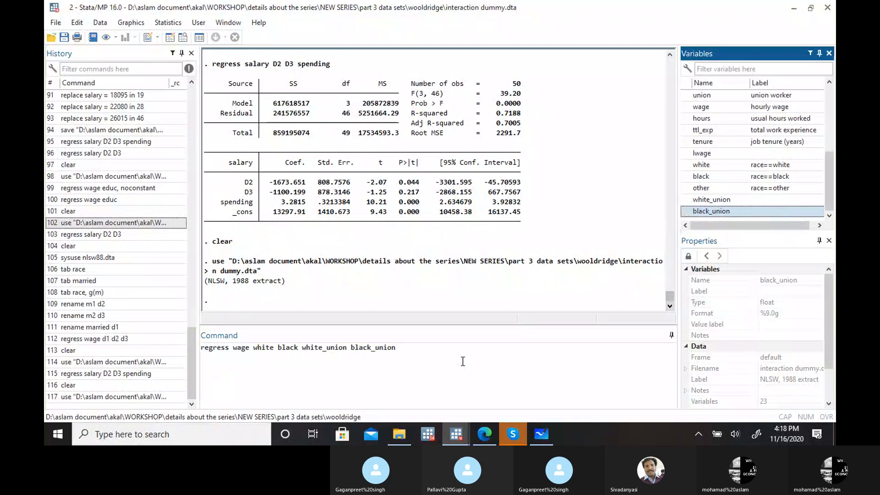
{"action": "left_click", "coordinate": [420, 359]}
{"action": "key", "text": "Return"}
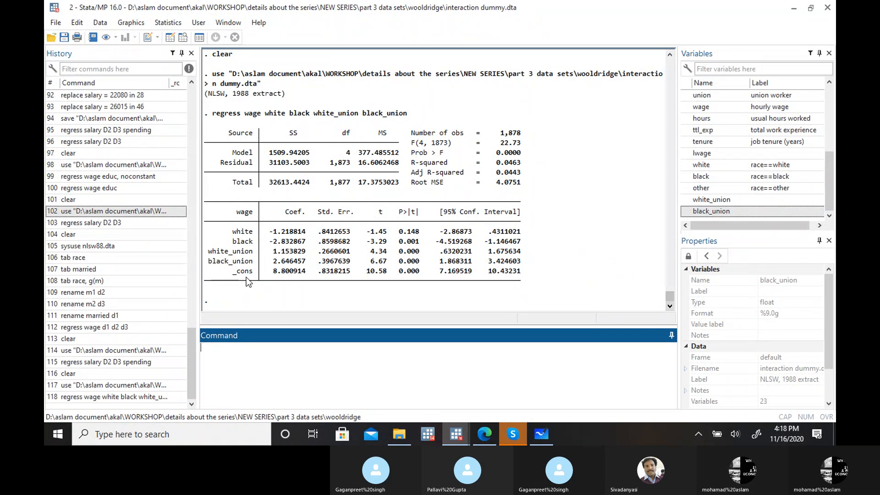
Step: Switch to Microsoft Whiteboard and label the β̂1 intercept of the interaction equation as others and non-union
{"action": "left_click", "coordinate": [534, 433]}
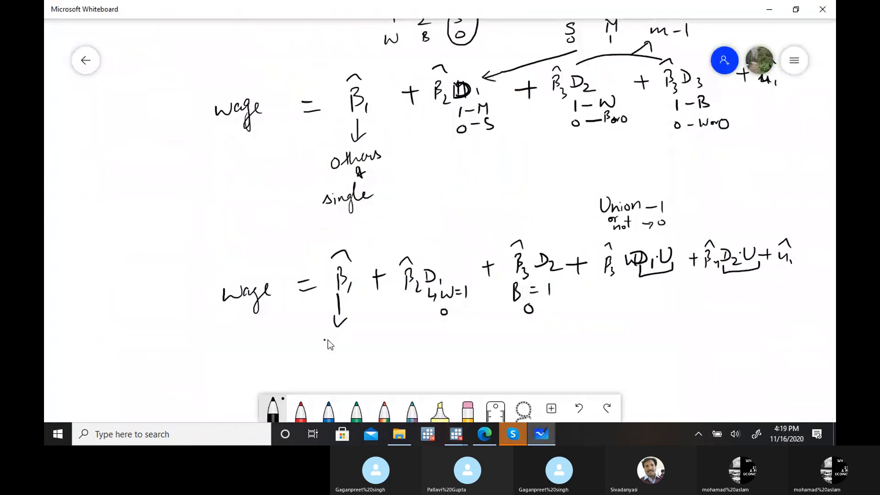
{"action": "left_click_drag", "start_coordinate": [327, 340], "coordinate": [337, 348]}
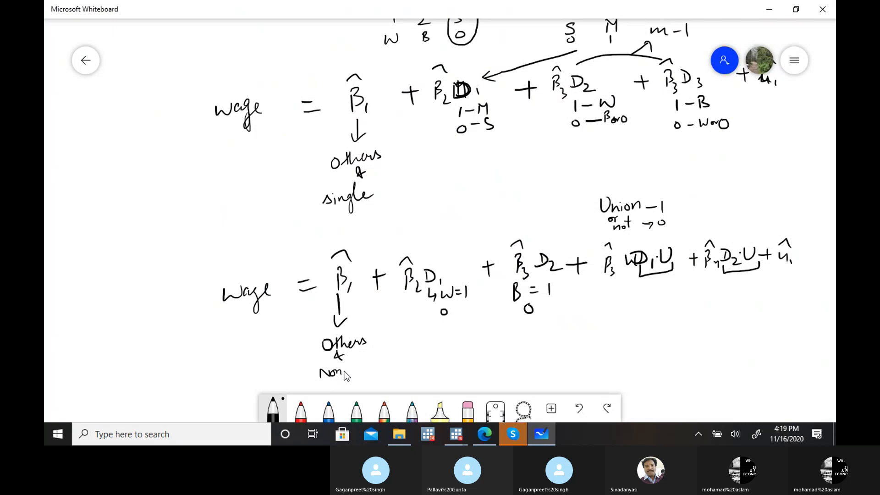
{"action": "mouse_move", "coordinate": [352, 366]}
{"action": "left_mouse_down"}
{"action": "mouse_move", "coordinate": [364, 374]}
{"action": "mouse_move", "coordinate": [384, 366]}
{"action": "left_mouse_up"}
Step: Switch to Stata, examine the wage regression coefficients, and check them against the union data in the Data Editor
{"action": "left_click", "coordinate": [485, 433]}
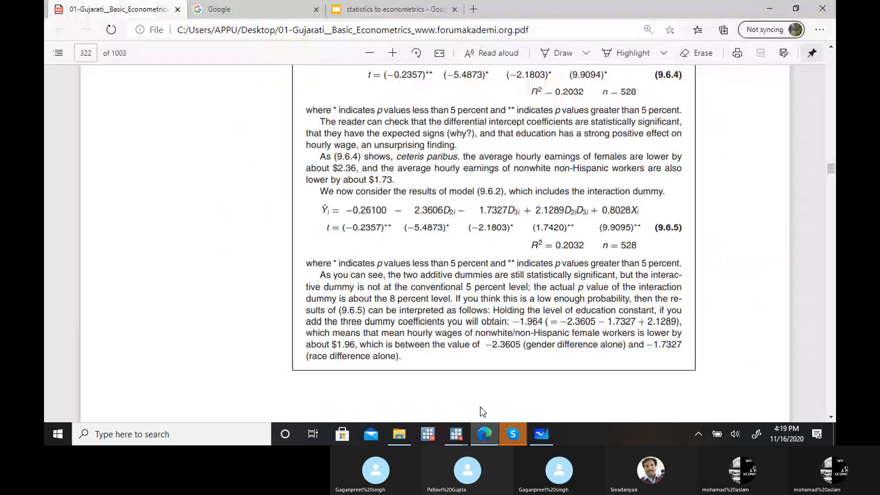
{"action": "key", "text": "alt+Tab"}
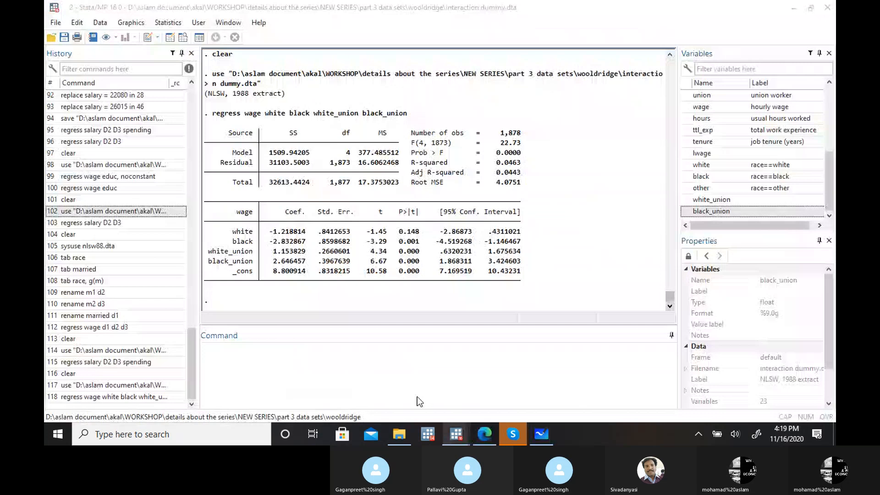
{"action": "left_click", "coordinate": [417, 397]}
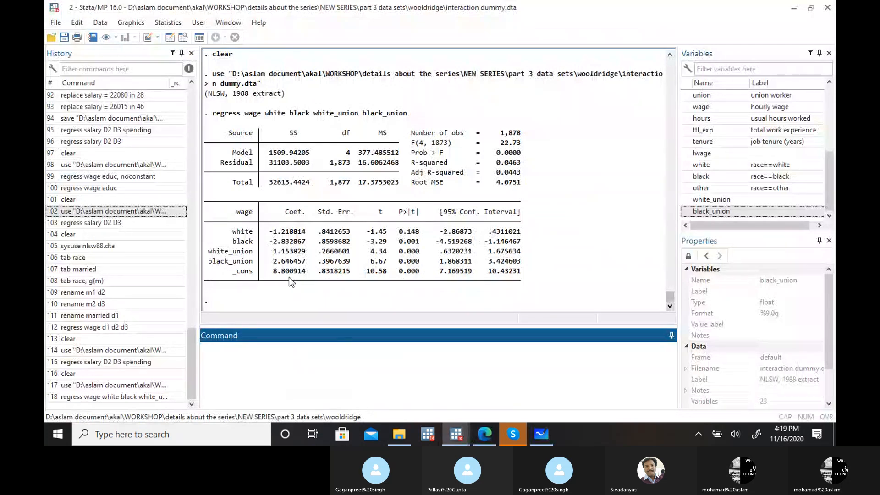
{"action": "mouse_move", "coordinate": [462, 441]}
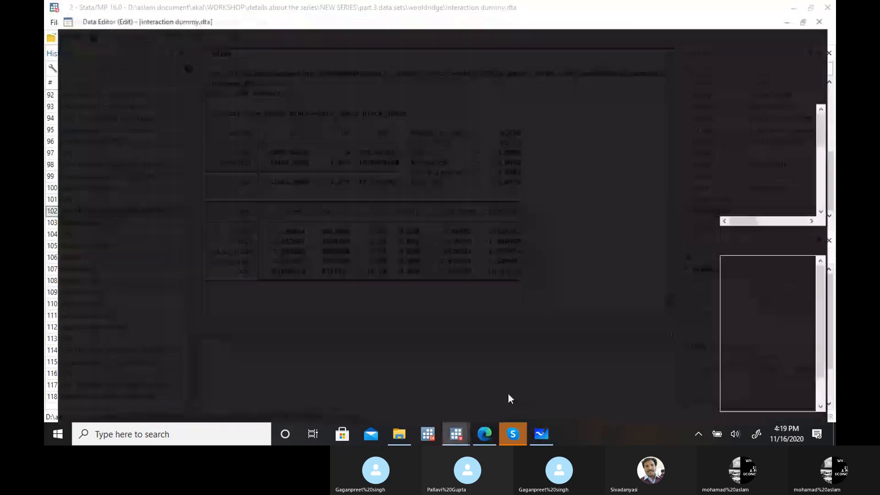
{"action": "left_click", "coordinate": [508, 392]}
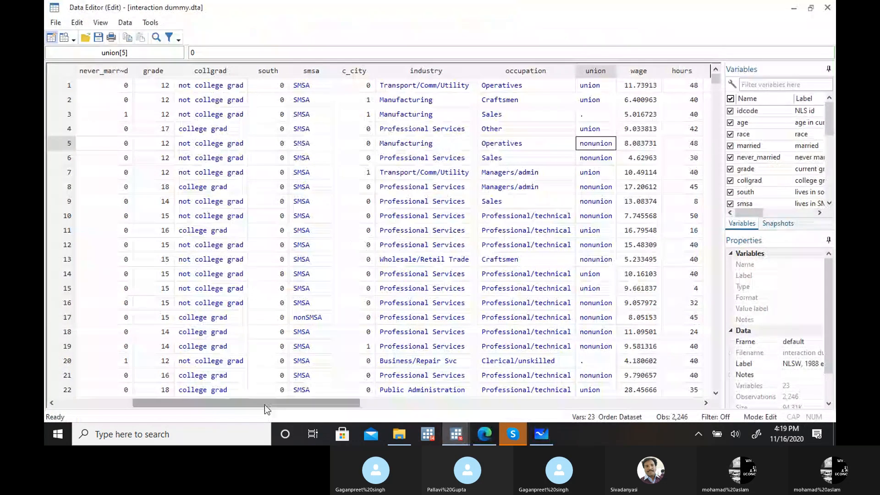
{"action": "left_click_drag", "start_coordinate": [266, 404], "coordinate": [797, 9]}
{"action": "left_click", "coordinate": [795, 8]}
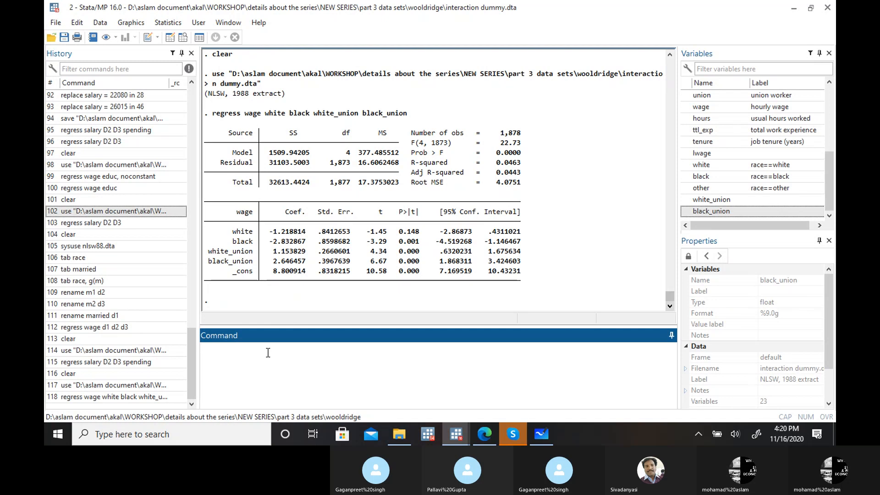
Step: Test the joint significance of the white_union and black_union coefficients in the wage regression
{"action": "type", "text": "test"}
{"action": "left_click", "coordinate": [688, 202]}
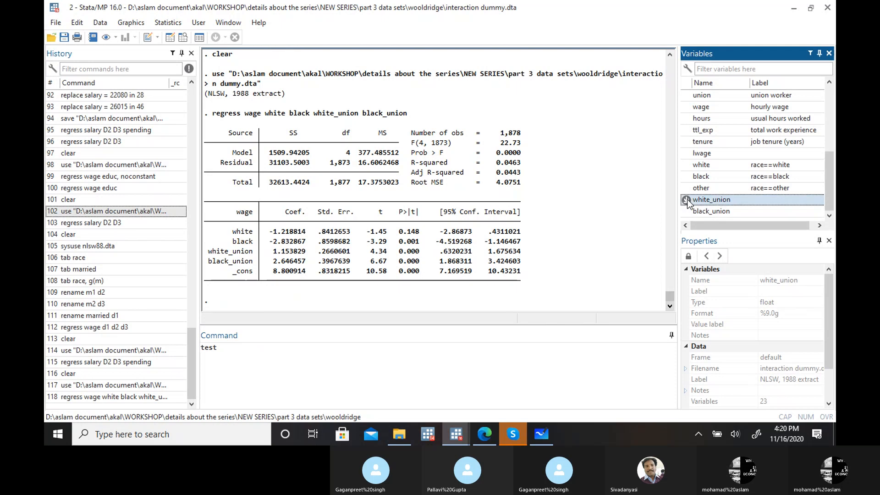
{"action": "double_click", "coordinate": [687, 200]}
{"action": "double_click", "coordinate": [696, 211]}
{"action": "left_click", "coordinate": [341, 351]}
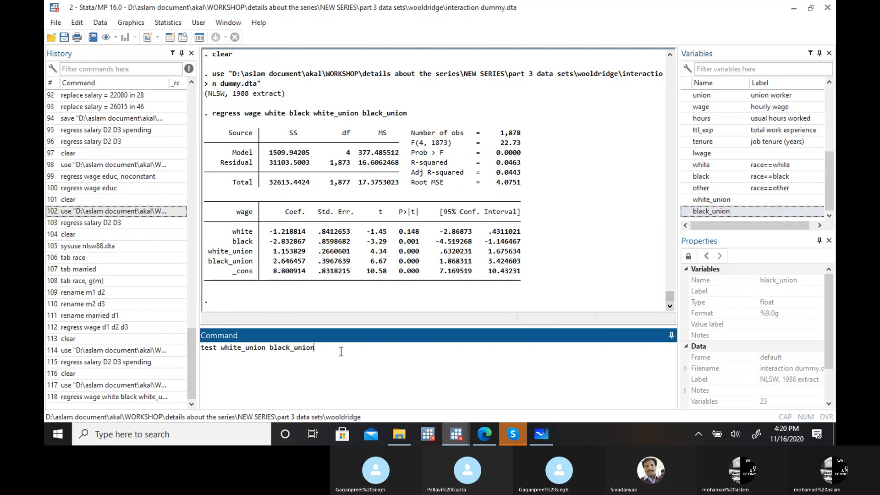
{"action": "key", "text": "Return"}
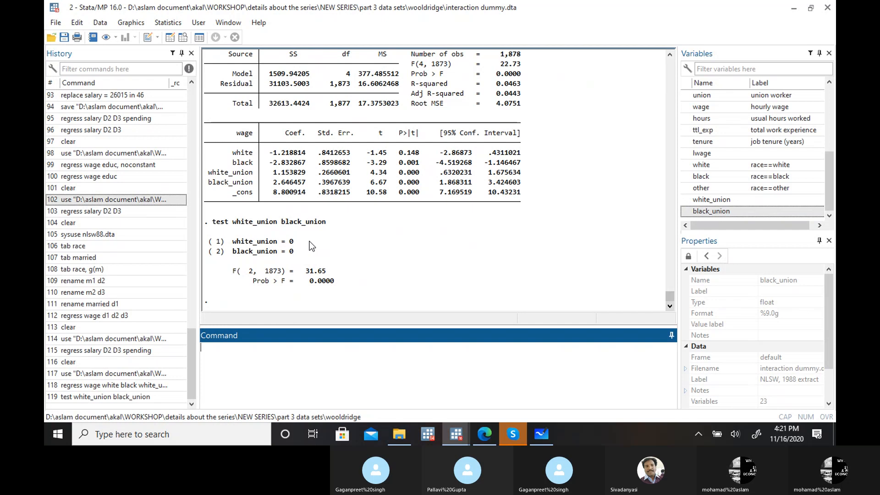
Step: Switch to the statistics to econometrics presentation in Edge and present the Significance of interaction slide in full screen
{"action": "left_click", "coordinate": [480, 437]}
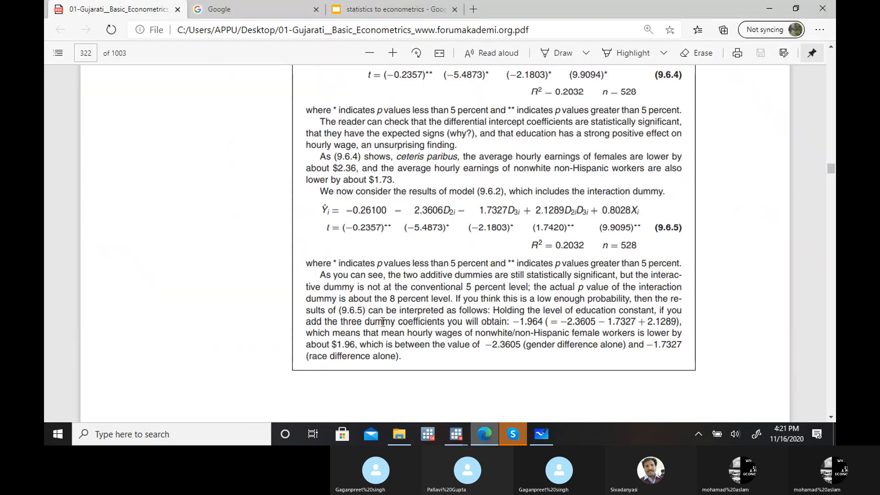
{"action": "left_click", "coordinate": [387, 10]}
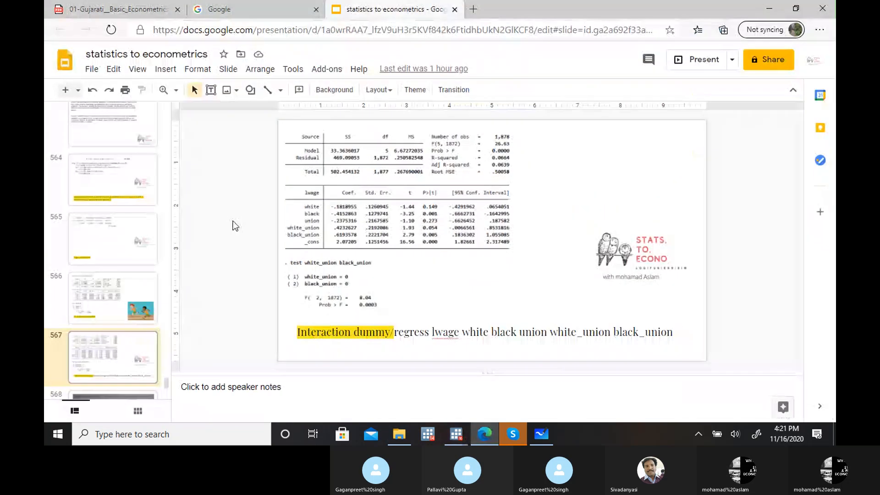
{"action": "scroll", "coordinate": [235, 225], "scroll_direction": "down", "scroll_amount": 1}
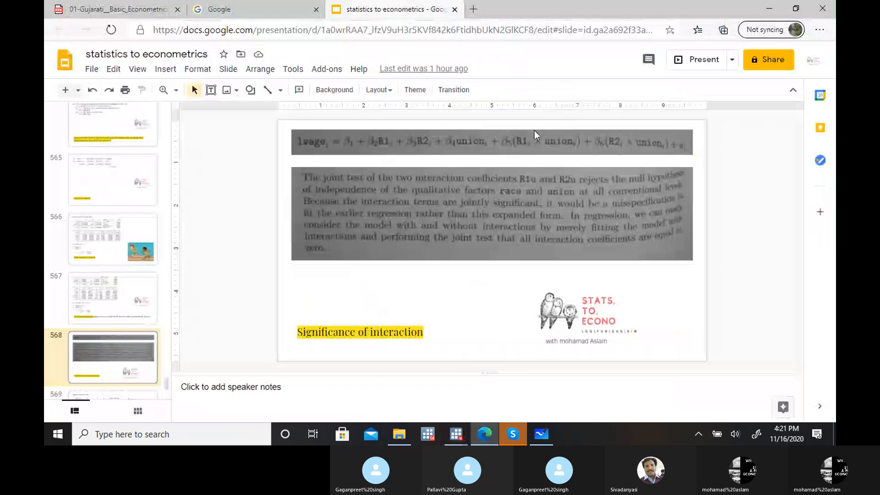
{"action": "left_click", "coordinate": [697, 59]}
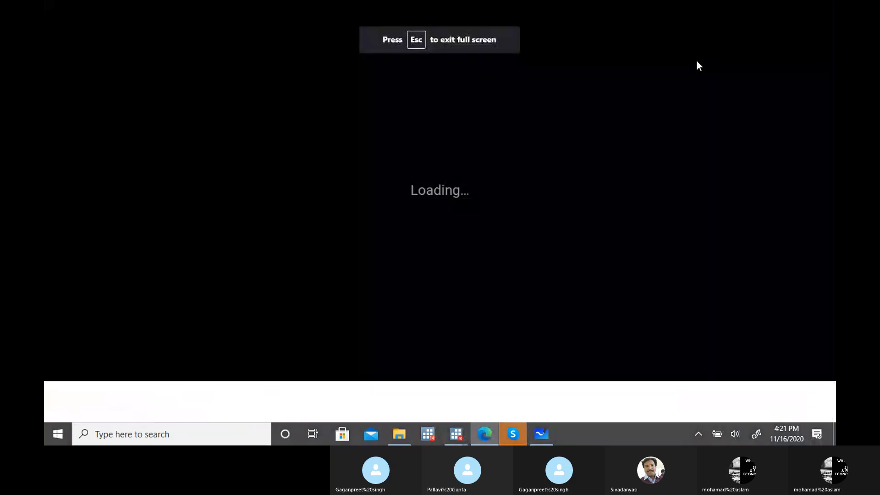
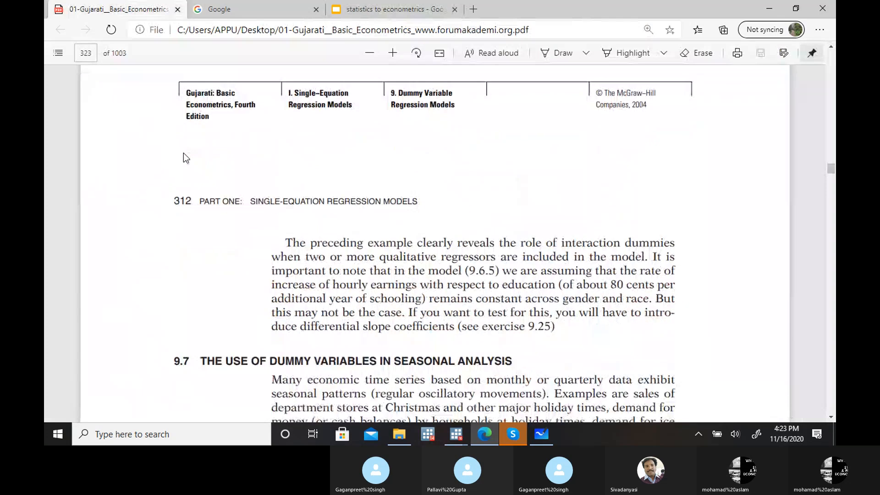
Step: Read section 9.7 of Gujarati's PDF on dummy variables in seasonal analysis, including model (9.7.1), Figure 9.4 and Table 9.4
{"action": "scroll", "coordinate": [183, 153], "scroll_direction": "down", "scroll_amount": 1}
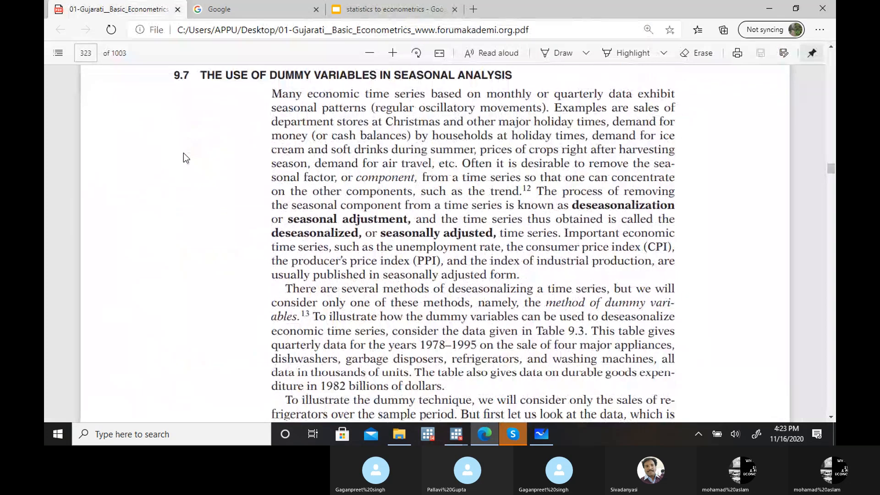
{"action": "scroll", "coordinate": [184, 153], "scroll_direction": "down", "scroll_amount": 6}
{"action": "scroll", "coordinate": [183, 153], "scroll_direction": "down", "scroll_amount": 10}
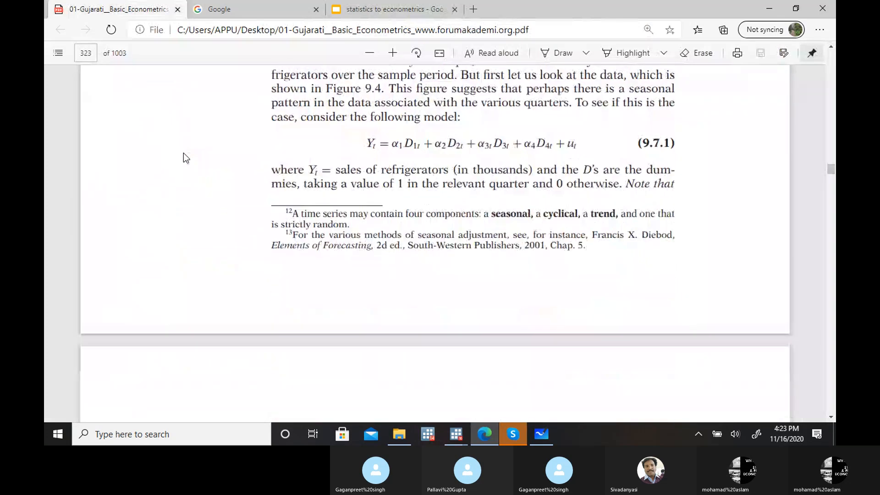
{"action": "scroll", "coordinate": [183, 153], "scroll_direction": "down", "scroll_amount": 8}
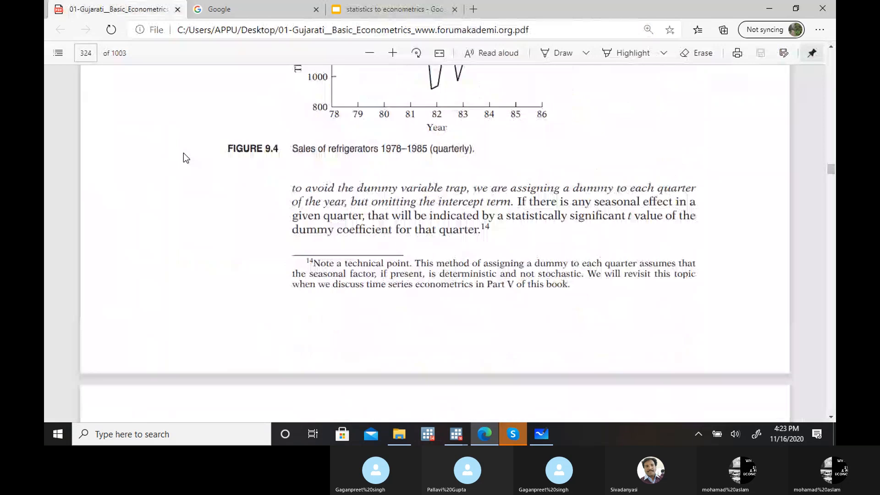
{"action": "scroll", "coordinate": [183, 153], "scroll_direction": "up", "scroll_amount": 4}
{"action": "scroll", "coordinate": [183, 153], "scroll_direction": "down", "scroll_amount": 8}
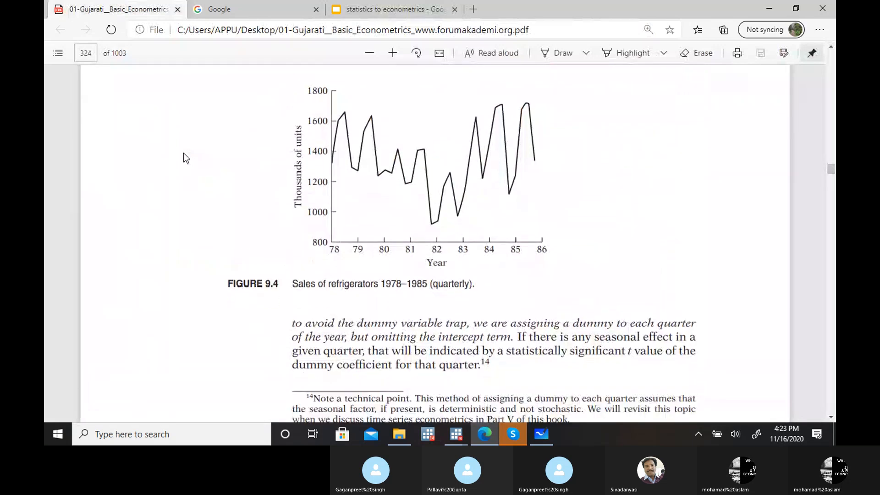
{"action": "scroll", "coordinate": [185, 158], "scroll_direction": "down", "scroll_amount": 4}
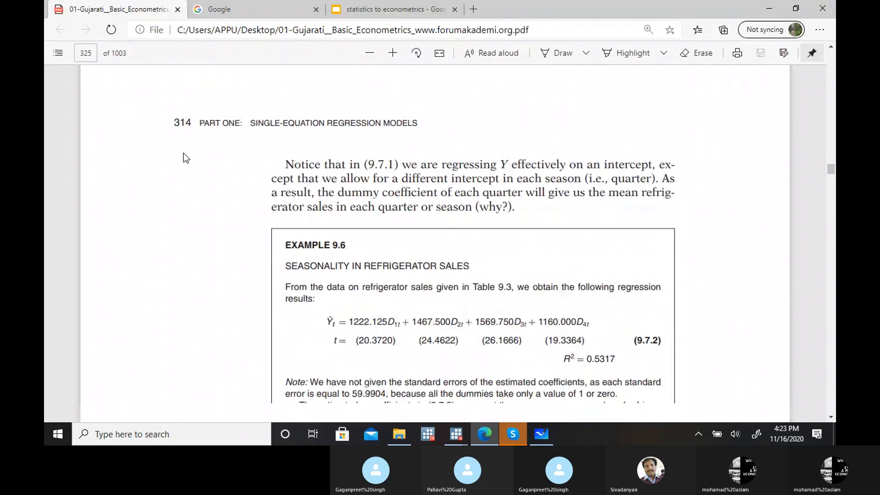
{"action": "scroll", "coordinate": [183, 153], "scroll_direction": "down", "scroll_amount": 4}
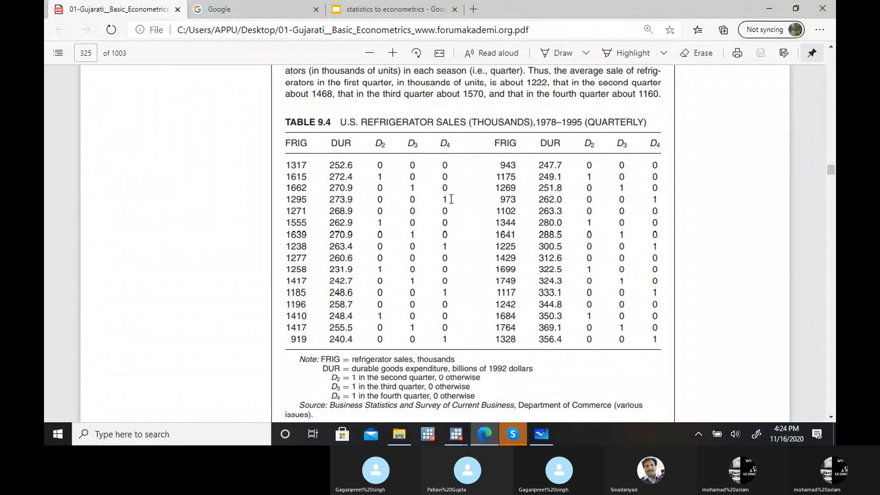
Step: Examine the refrigerator sales regressions (9.7.2), (9.7.3) and (9.7.4) in Example 9.6, along with Table 9.5
{"action": "scroll", "coordinate": [451, 199], "scroll_direction": "up", "scroll_amount": 6}
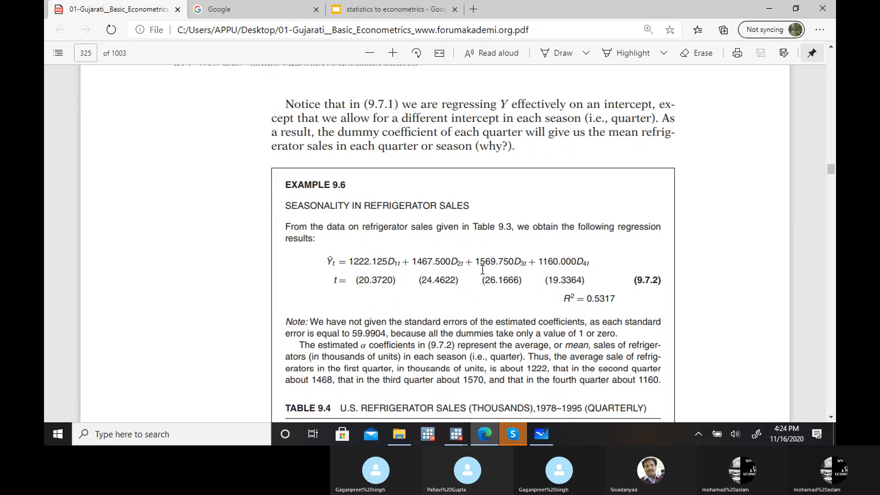
{"action": "scroll", "coordinate": [482, 270], "scroll_direction": "down", "scroll_amount": 15}
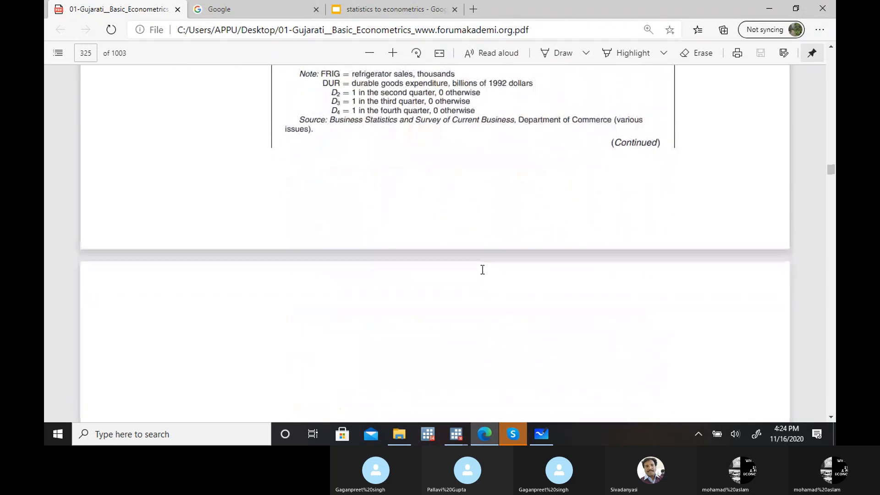
{"action": "scroll", "coordinate": [482, 269], "scroll_direction": "down", "scroll_amount": 15}
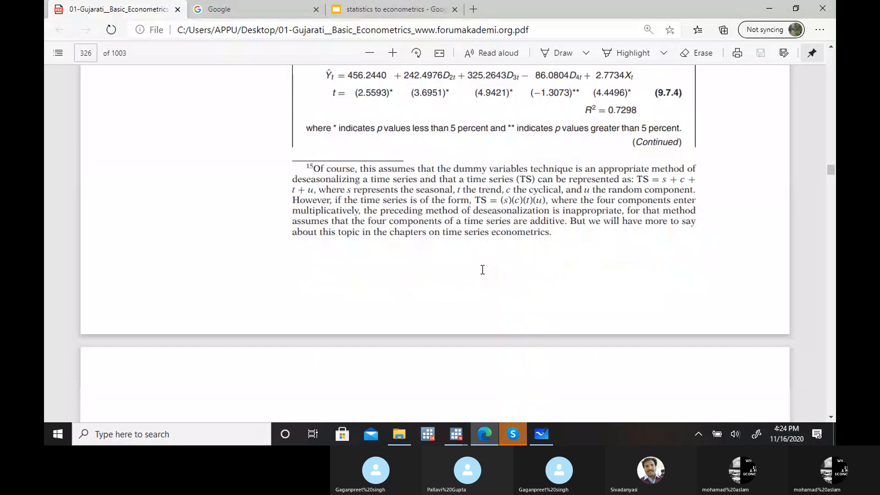
{"action": "scroll", "coordinate": [482, 270], "scroll_direction": "down", "scroll_amount": 10}
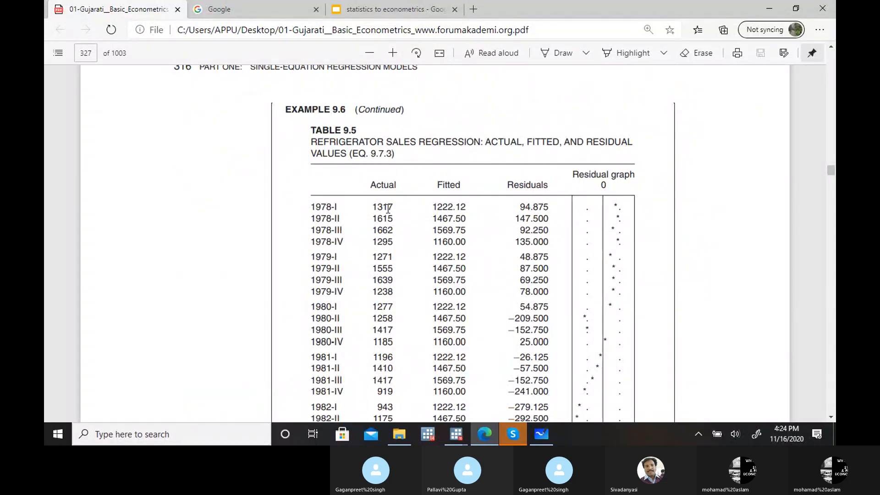
{"action": "scroll", "coordinate": [197, 258], "scroll_direction": "up", "scroll_amount": 1}
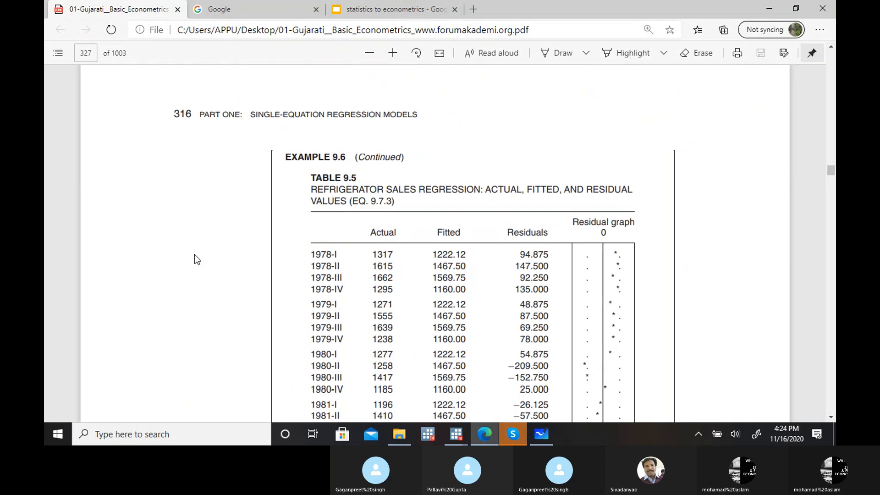
{"action": "scroll", "coordinate": [194, 255], "scroll_direction": "up", "scroll_amount": 10}
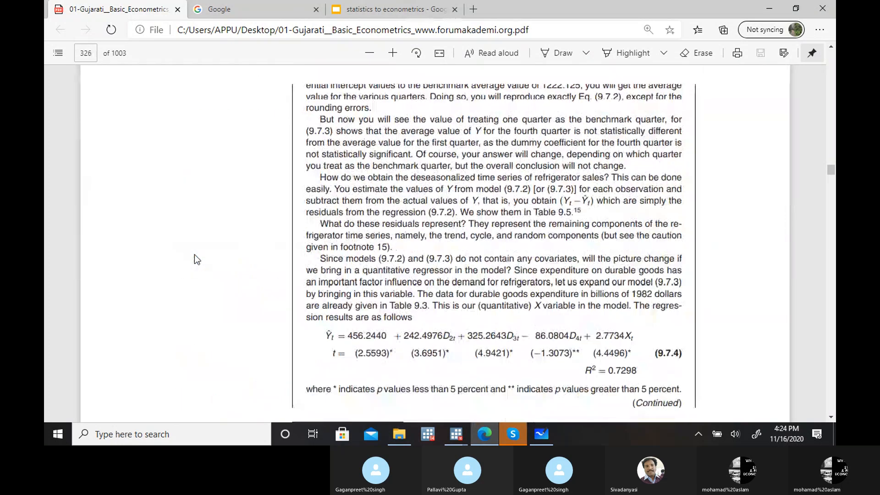
{"action": "scroll", "coordinate": [195, 255], "scroll_direction": "up", "scroll_amount": 3}
{"action": "scroll", "coordinate": [194, 255], "scroll_direction": "down", "scroll_amount": 3}
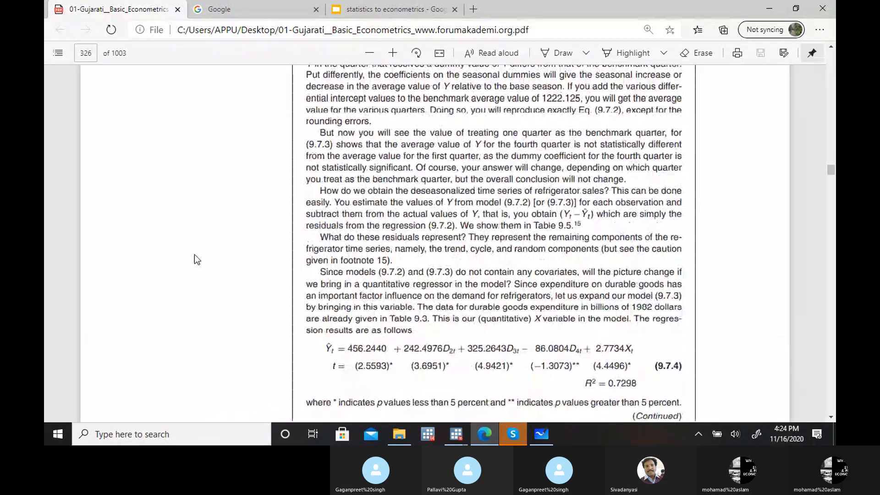
{"action": "scroll", "coordinate": [194, 255], "scroll_direction": "up", "scroll_amount": 2}
{"action": "scroll", "coordinate": [195, 254], "scroll_direction": "up", "scroll_amount": 5}
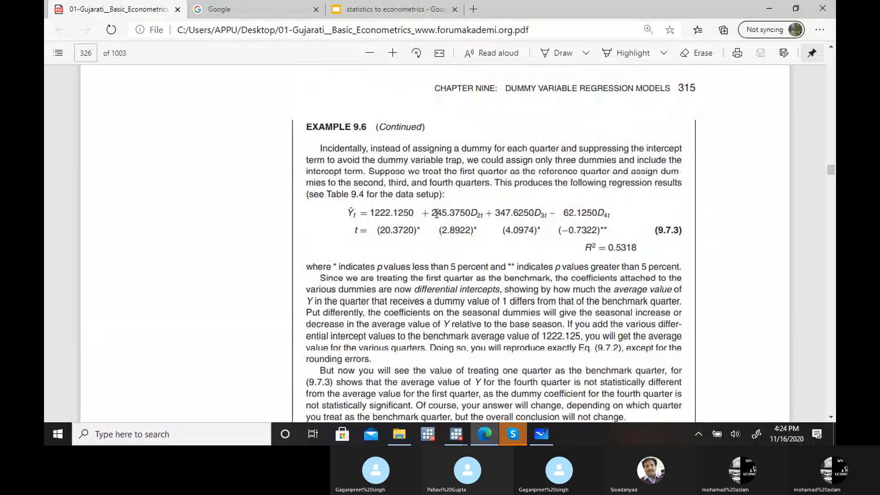
{"action": "scroll", "coordinate": [265, 240], "scroll_direction": "down", "scroll_amount": 14}
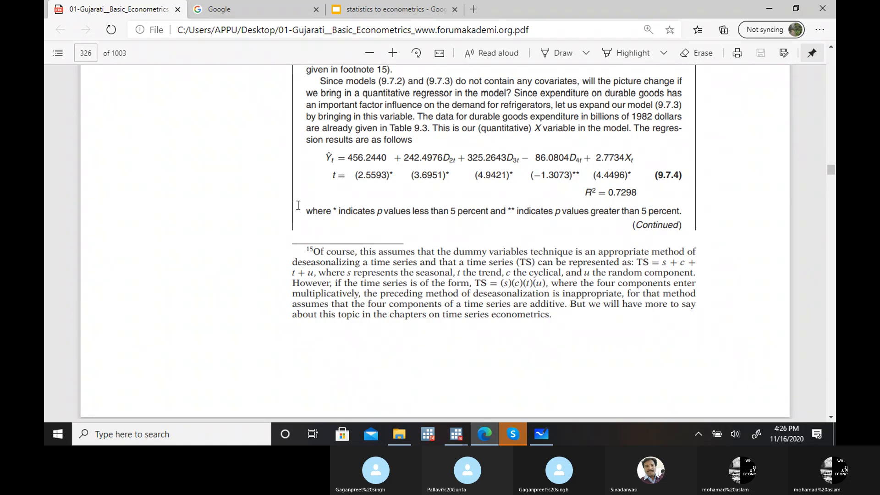
Step: Review the quarterly refrigerator sales chart in Figure 9.4 and compare it with the actual, fitted and residual values in Table 9.5
{"action": "scroll", "coordinate": [298, 205], "scroll_direction": "up", "scroll_amount": 5}
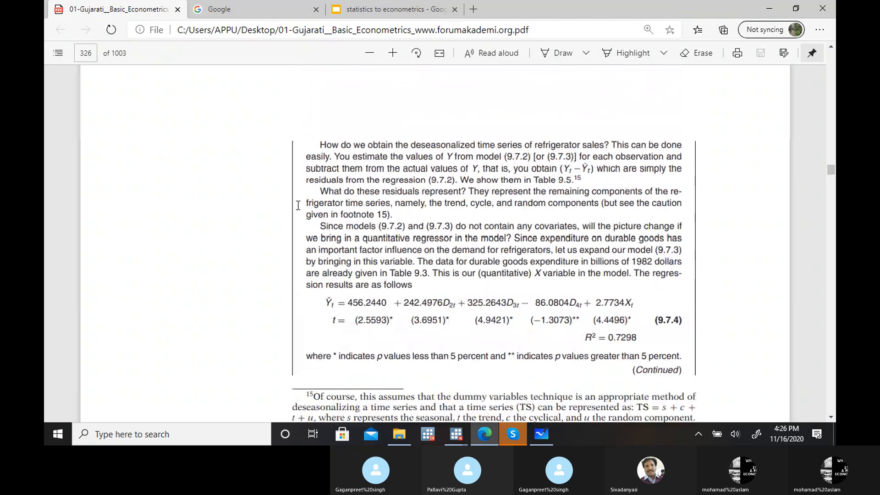
{"action": "scroll", "coordinate": [298, 205], "scroll_direction": "up", "scroll_amount": 10}
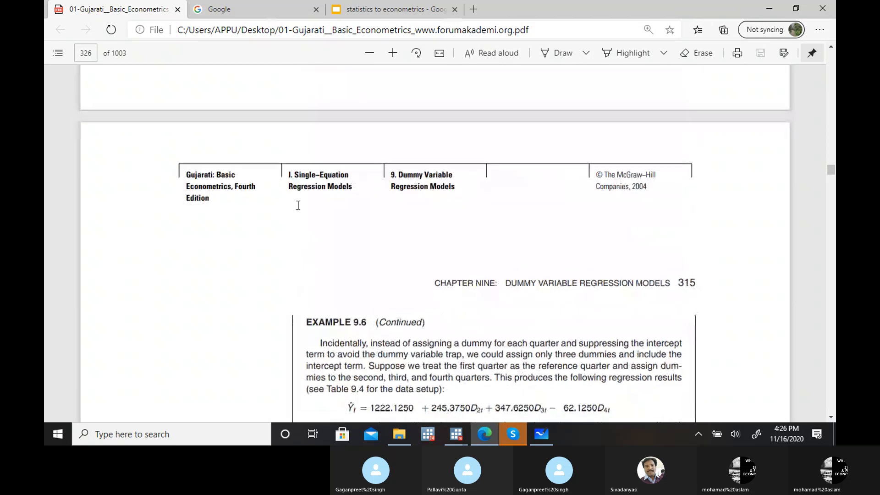
{"action": "scroll", "coordinate": [298, 204], "scroll_direction": "up", "scroll_amount": 10}
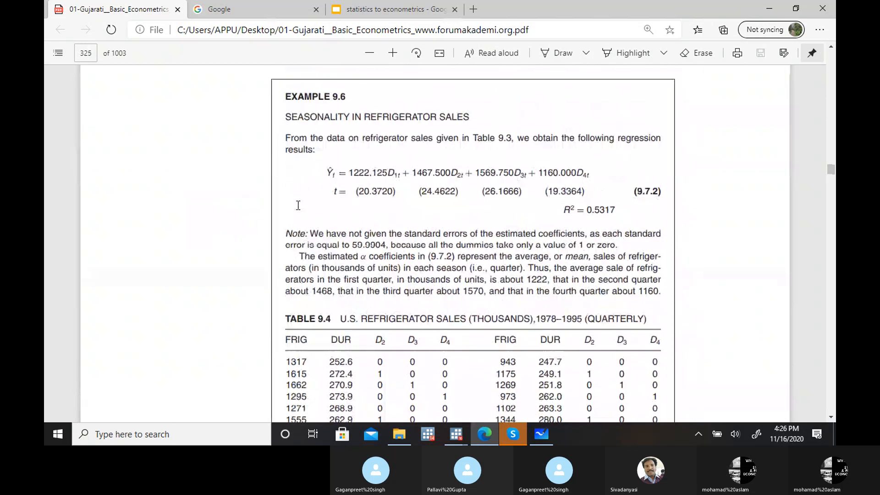
{"action": "scroll", "coordinate": [298, 205], "scroll_direction": "up", "scroll_amount": 10}
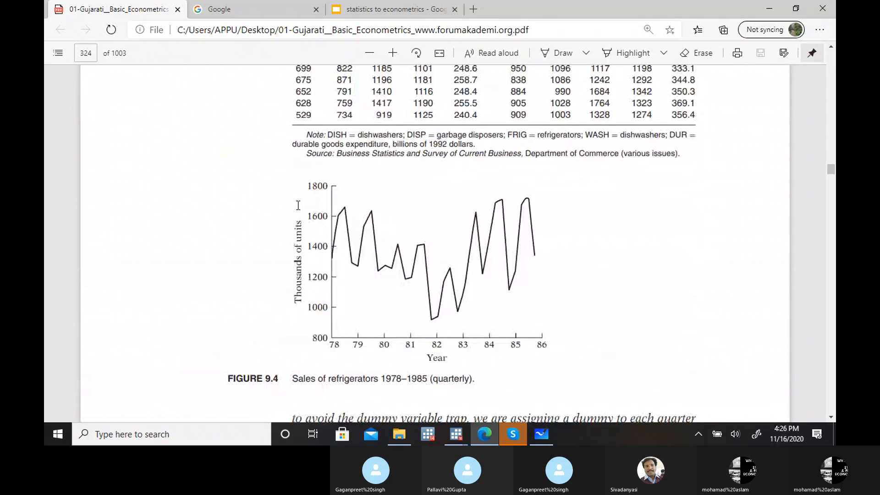
{"action": "scroll", "coordinate": [298, 205], "scroll_direction": "down", "scroll_amount": 15}
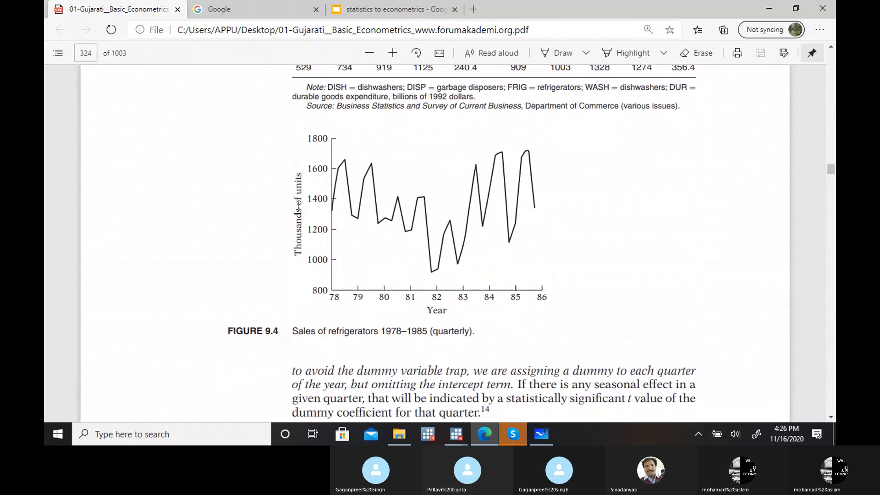
{"action": "scroll", "coordinate": [298, 205], "scroll_direction": "down", "scroll_amount": 20}
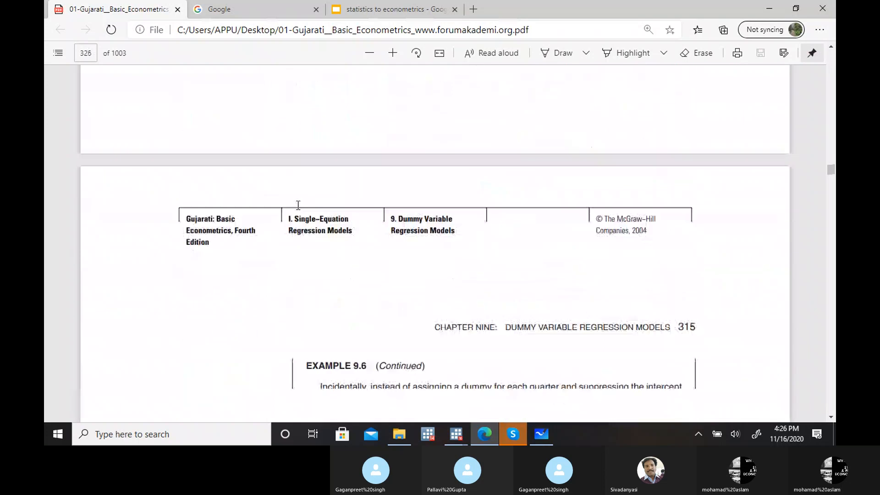
{"action": "scroll", "coordinate": [298, 204], "scroll_direction": "down", "scroll_amount": 20}
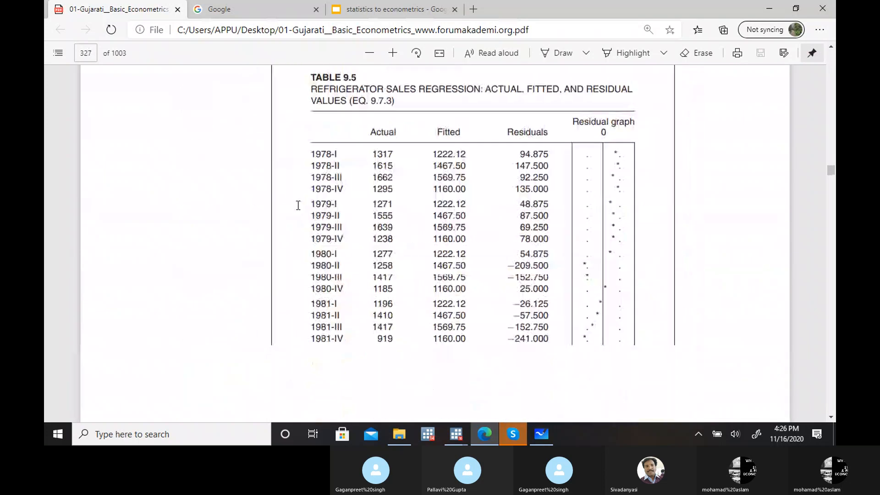
Step: Examine piecewise linear regression in Figure 9.5 and equations (9.8.1) to (9.8.3), briefly checking the Skype call
{"action": "scroll", "coordinate": [298, 205], "scroll_direction": "down", "scroll_amount": 6}
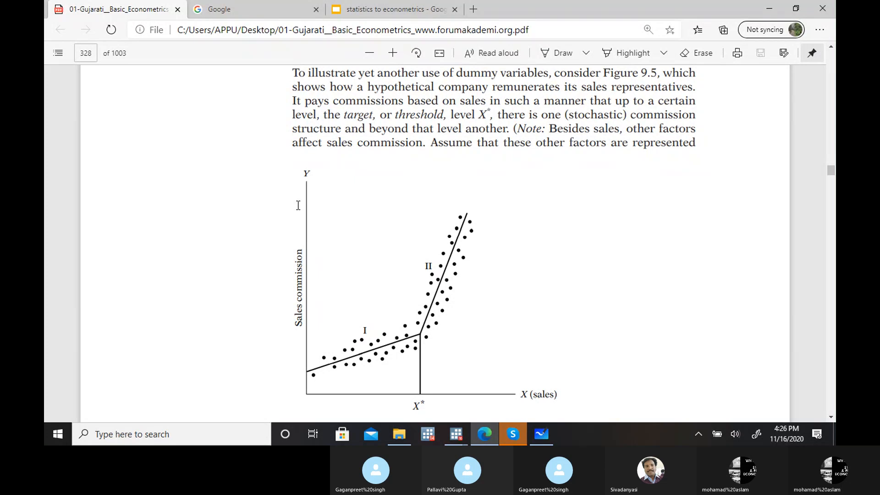
{"action": "left_click", "coordinate": [515, 439]}
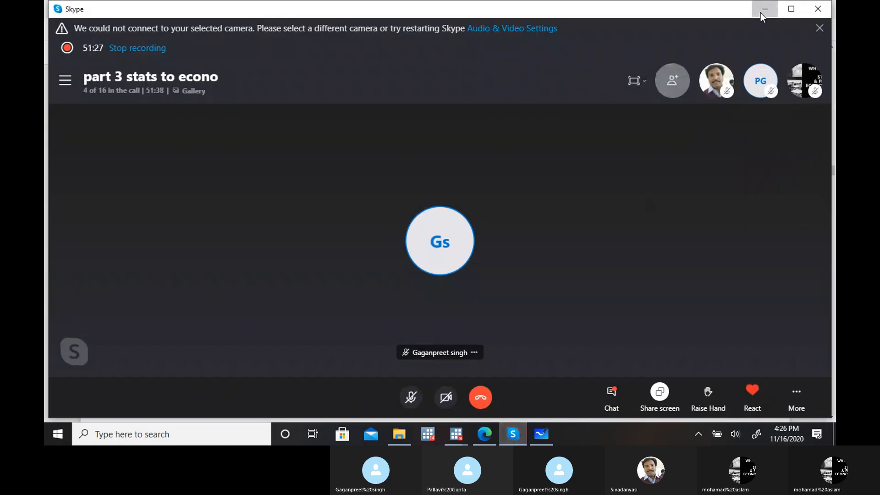
{"action": "left_click", "coordinate": [765, 9]}
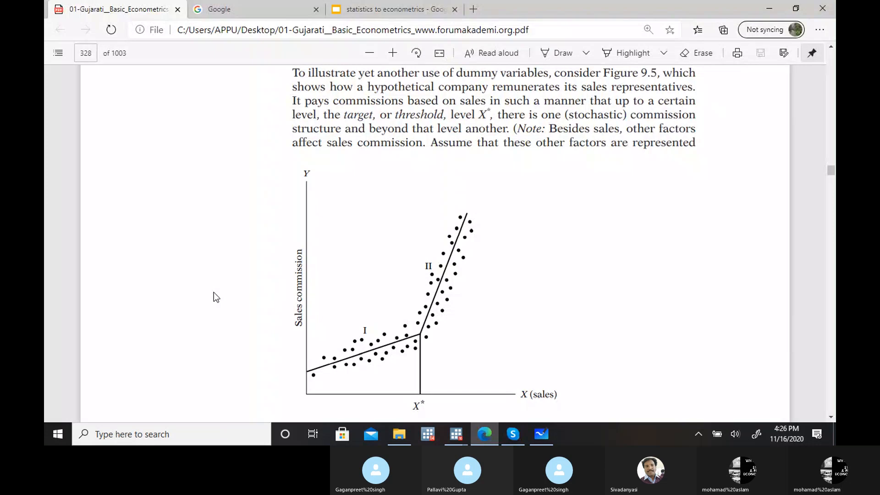
{"action": "scroll", "coordinate": [213, 293], "scroll_direction": "down", "scroll_amount": 1}
{"action": "scroll", "coordinate": [214, 292], "scroll_direction": "down", "scroll_amount": 10}
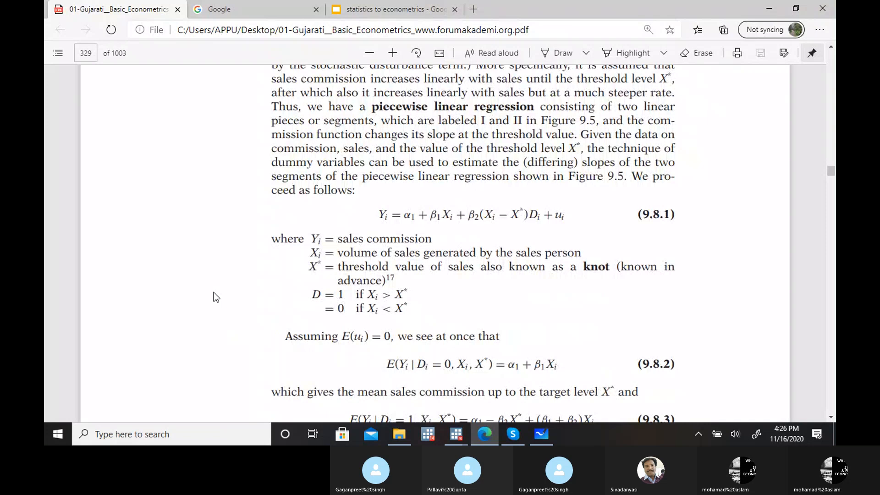
{"action": "scroll", "coordinate": [213, 293], "scroll_direction": "down", "scroll_amount": 2}
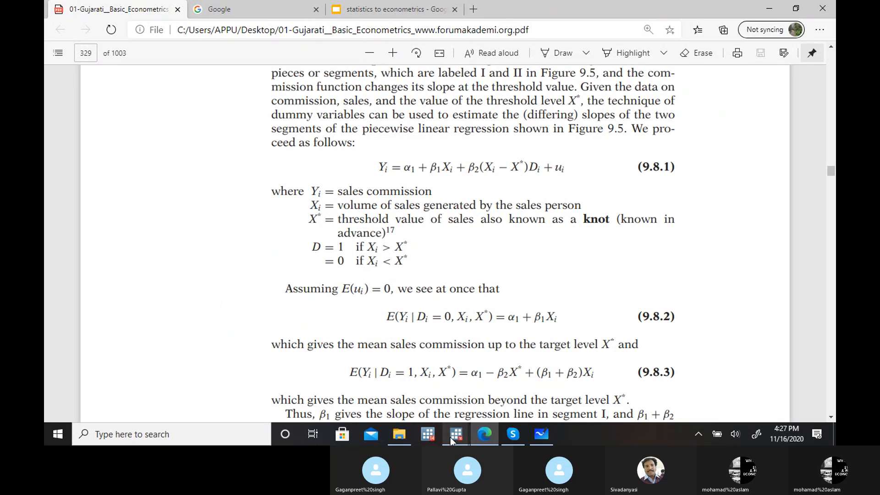
Step: Switch to Stata and clear the interaction dummy dataset from memory
{"action": "mouse_move", "coordinate": [450, 437]}
{"action": "left_click", "coordinate": [387, 381]}
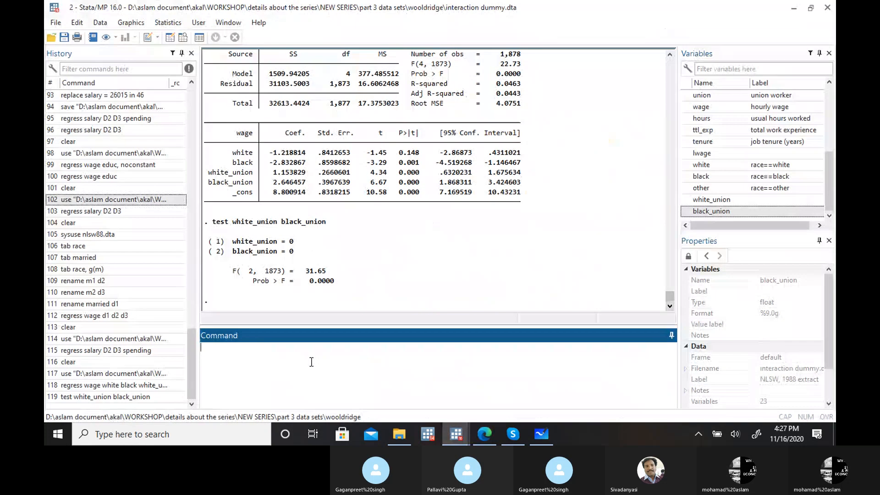
{"action": "left_click", "coordinate": [311, 362]}
{"action": "type", "text": "q"}
{"action": "left_click_drag", "start_coordinate": [830, 167], "coordinate": [830, 219]}
{"action": "type", "text": "lear"}
{"action": "key", "text": "Return"}
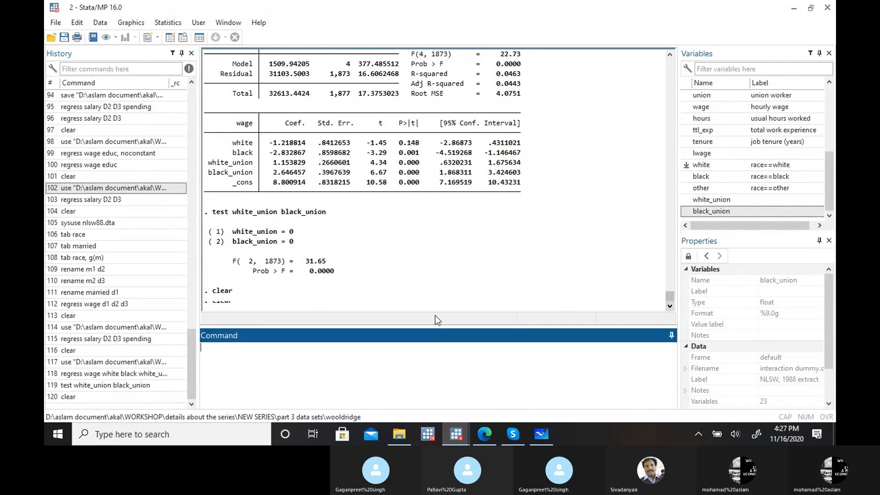
Step: Open the dataset wage1.dta from the wooldridge folder
{"action": "left_click", "coordinate": [53, 26]}
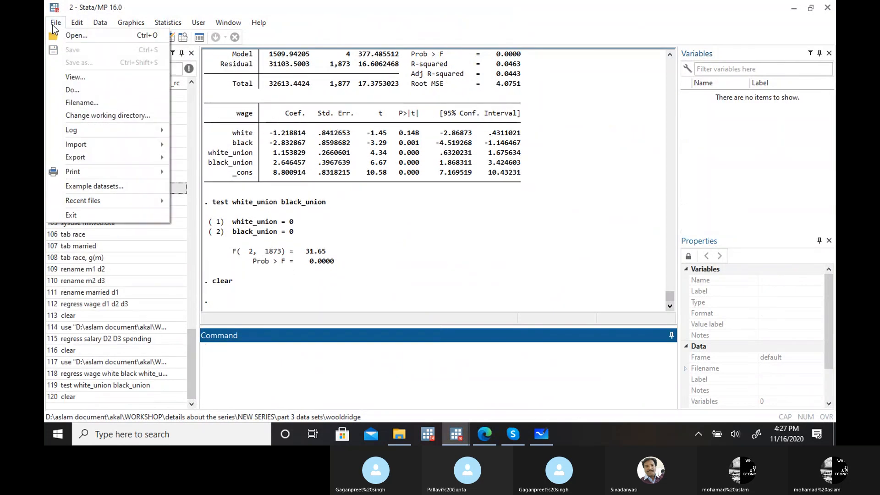
{"action": "left_click", "coordinate": [62, 38]}
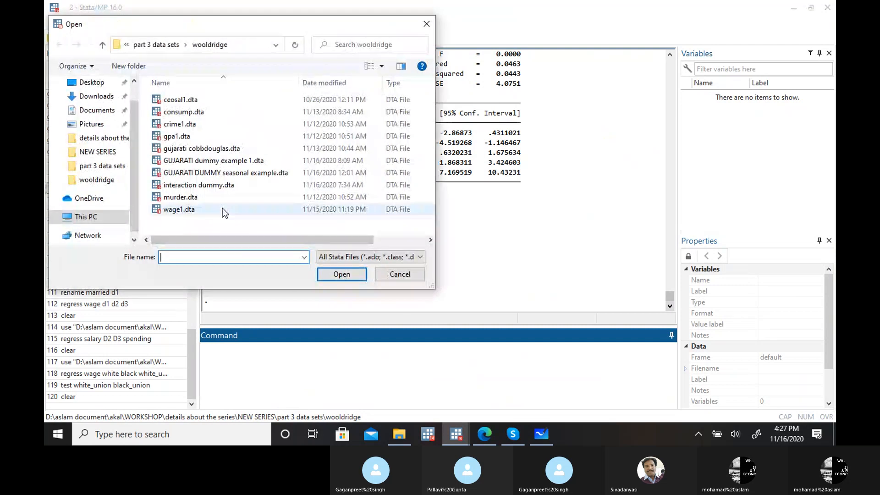
{"action": "left_click", "coordinate": [222, 209]}
{"action": "left_click", "coordinate": [340, 274]}
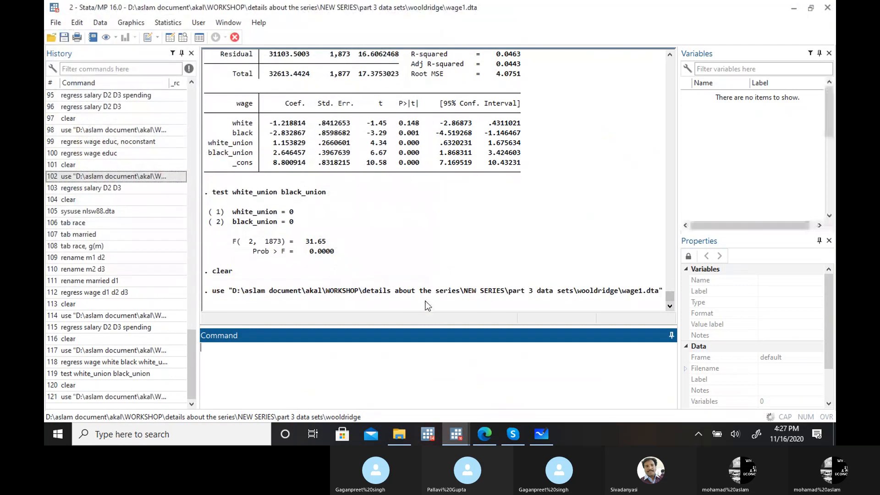
Step: Switch to the statistics to econometrics slides and review the piecewise linear regression and different slope scatter plots
{"action": "left_click", "coordinate": [495, 429]}
{"action": "left_click", "coordinate": [383, 6]}
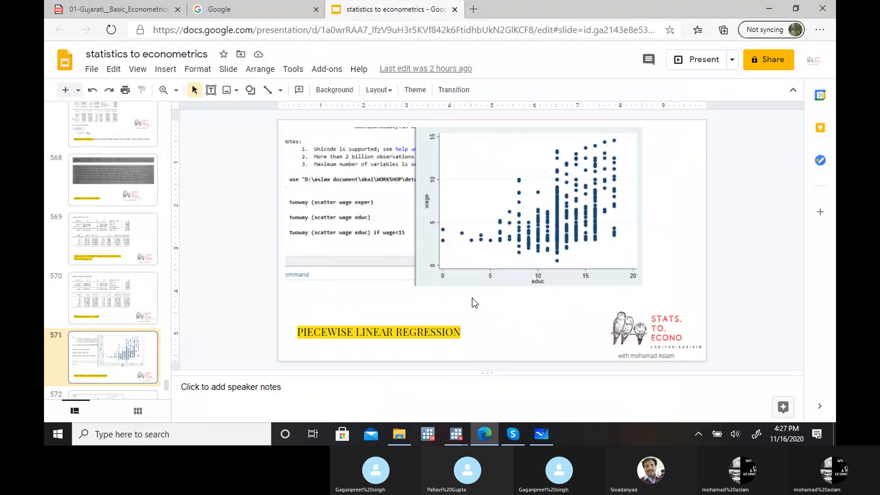
{"action": "key", "text": "Down"}
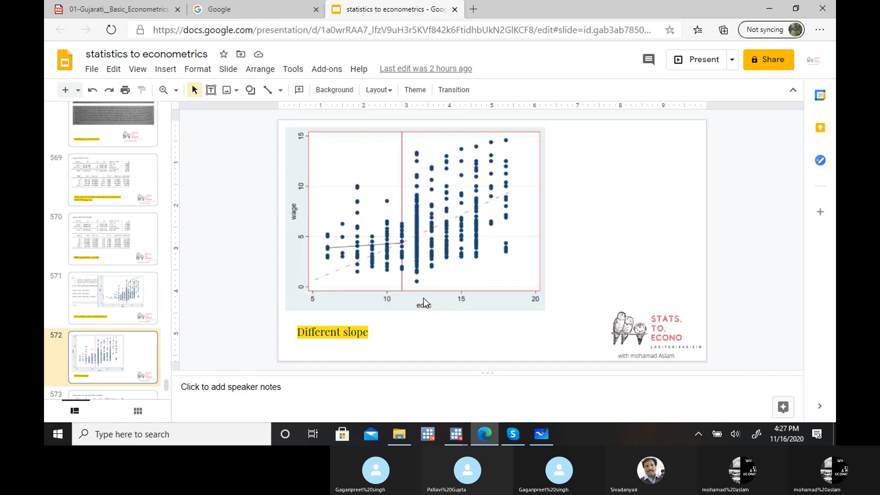
{"action": "key", "text": "Up"}
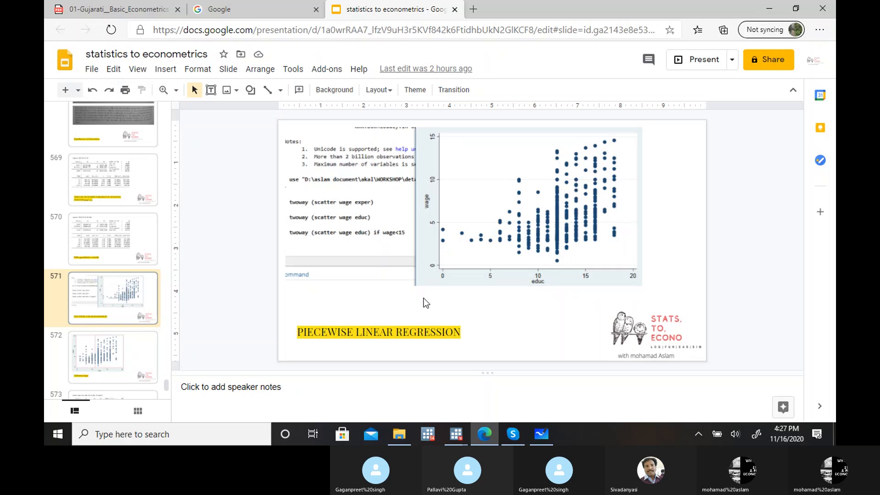
Step: In Stata, add a scatter of wage against educ to the existing twoway plot definitions, draw the combined graph and close it
{"action": "mouse_move", "coordinate": [454, 440]}
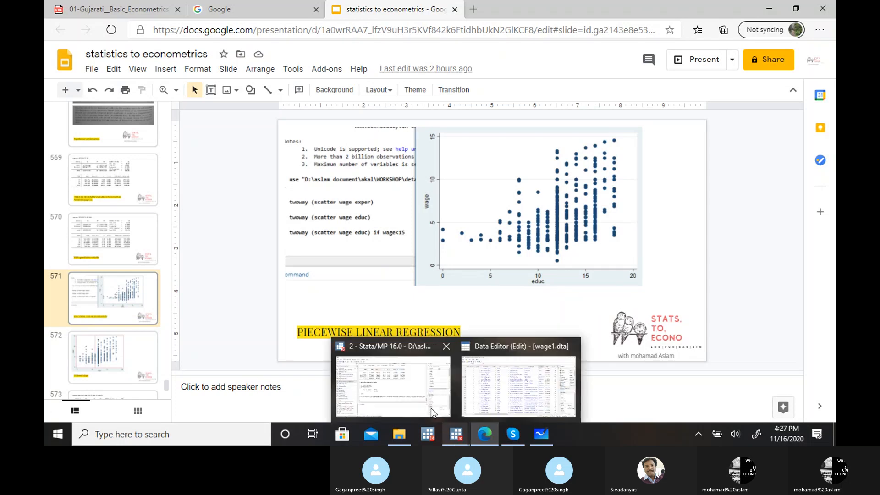
{"action": "left_click", "coordinate": [422, 401]}
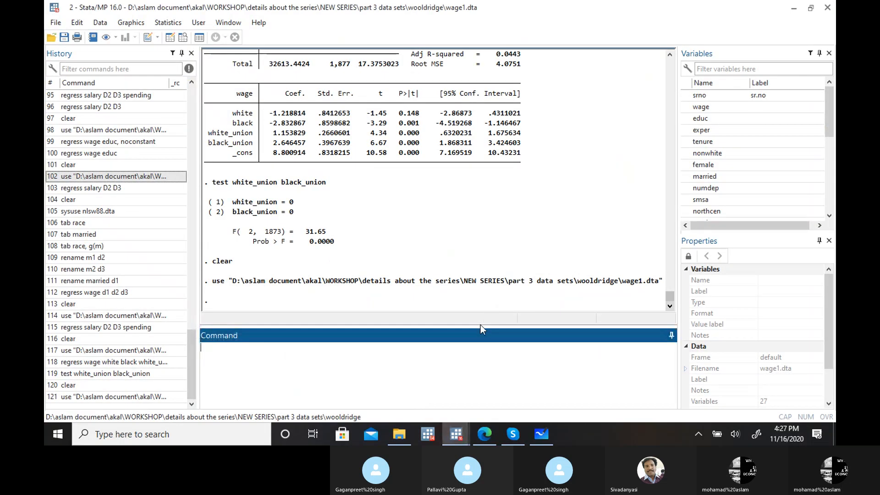
{"action": "left_click", "coordinate": [131, 24]}
{"action": "left_click", "coordinate": [130, 24]}
{"action": "left_click", "coordinate": [131, 23]}
{"action": "left_click", "coordinate": [145, 37]}
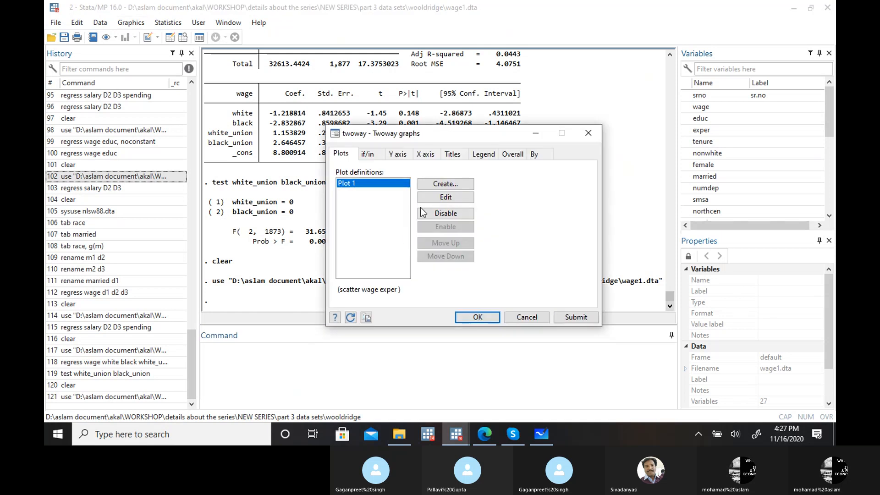
{"action": "left_click", "coordinate": [449, 183]}
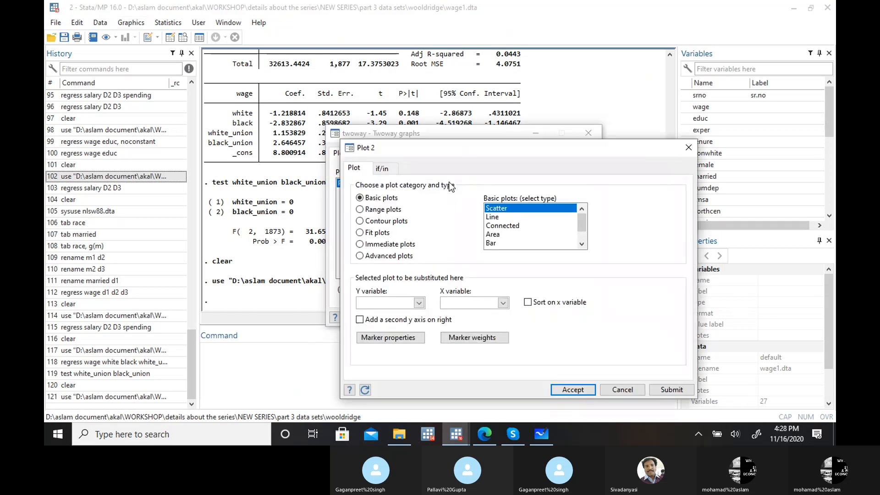
{"action": "left_click", "coordinate": [418, 303]}
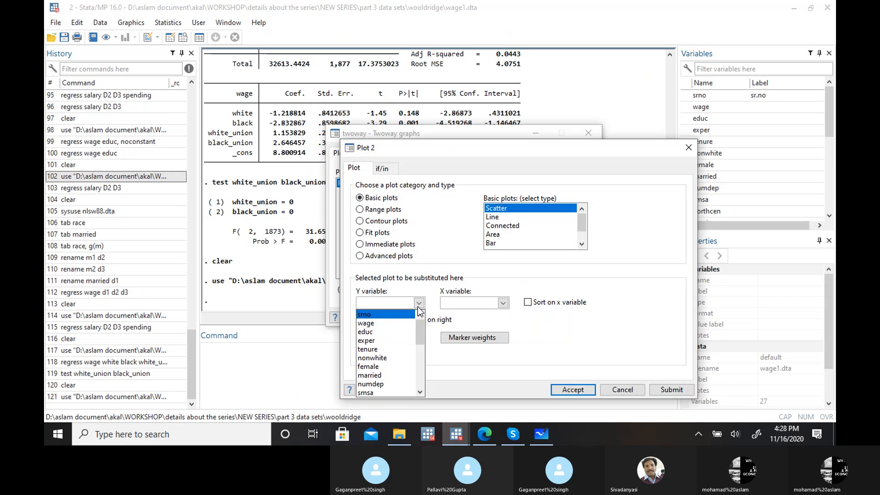
{"action": "left_click", "coordinate": [398, 323]}
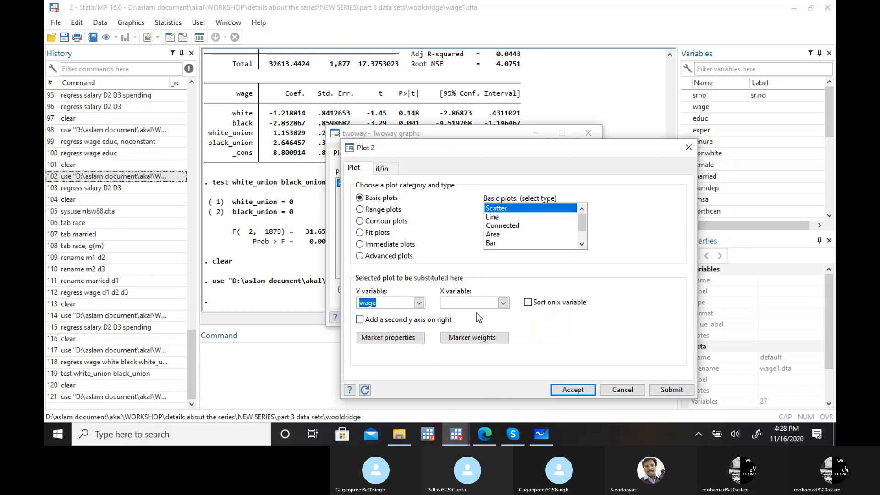
{"action": "left_click", "coordinate": [503, 303]}
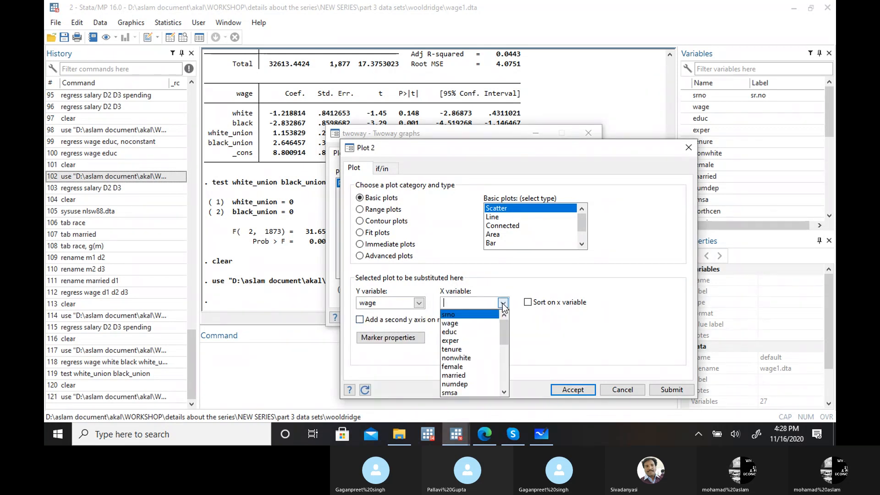
{"action": "left_click", "coordinate": [466, 330]}
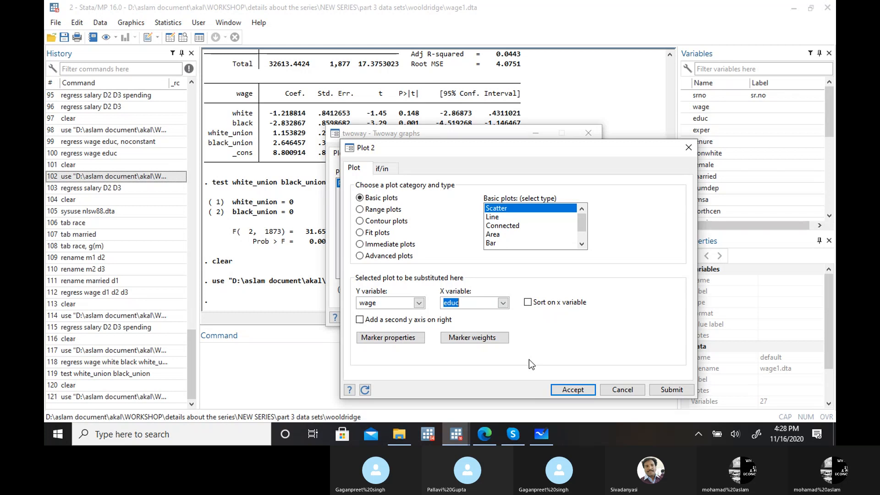
{"action": "left_click", "coordinate": [560, 391]}
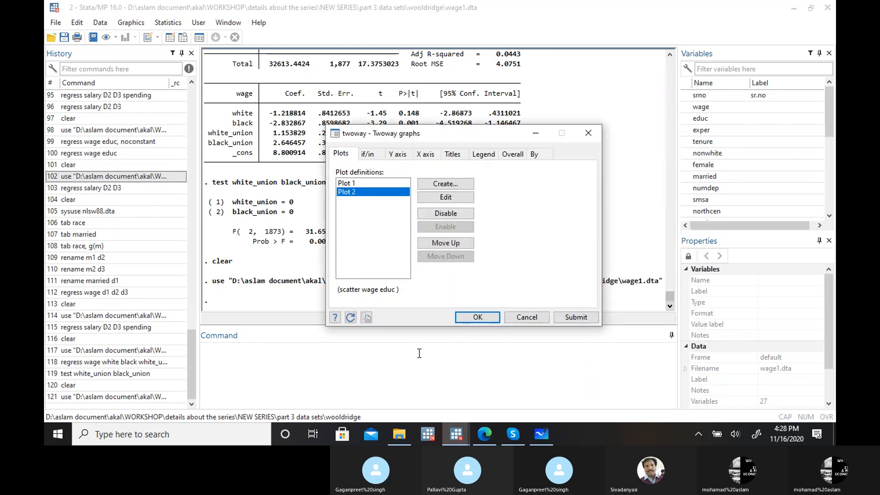
{"action": "left_click", "coordinate": [483, 317]}
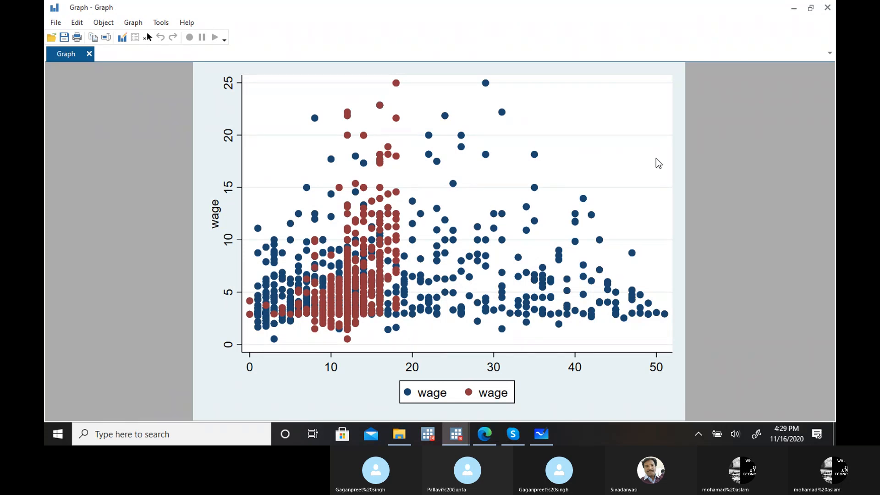
{"action": "left_click", "coordinate": [832, 5]}
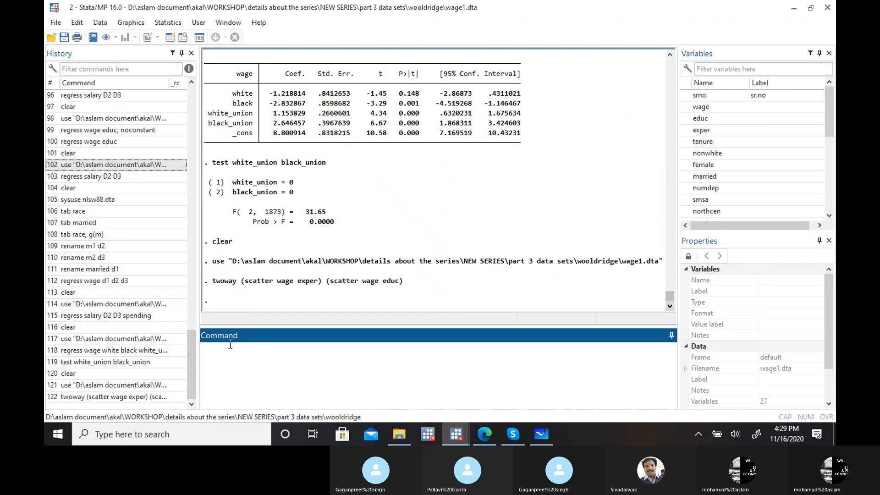
Step: Recall the last twoway command, remove the (scatter wage exper) part and run it with only (scatter wage educ)
{"action": "left_click", "coordinate": [105, 397]}
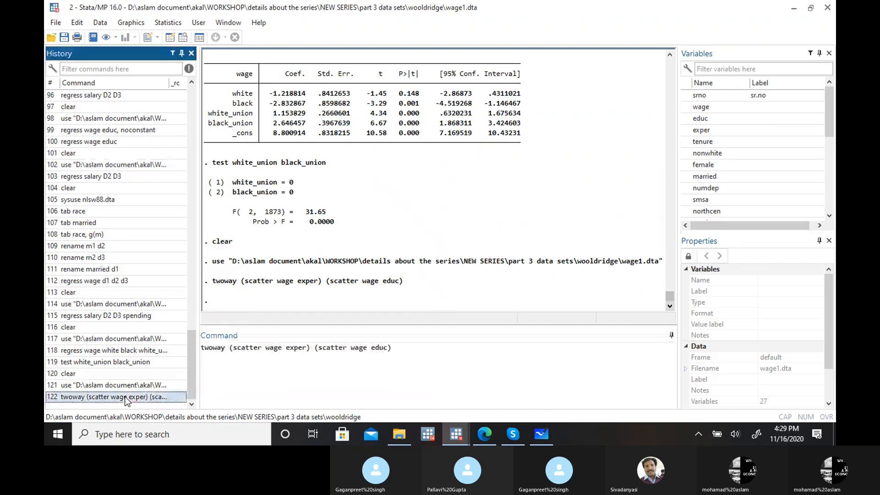
{"action": "left_click", "coordinate": [312, 348]}
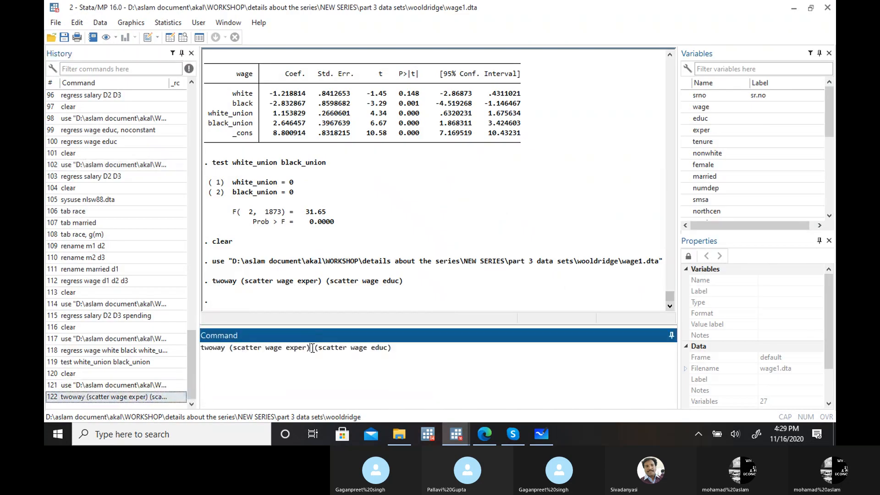
{"action": "key", "text": "BackSpace"}
{"action": "key", "text": "BackSpace"}
{"action": "key", "text": "BackSpace"}
{"action": "key", "text": "BackSpace"}
{"action": "key", "text": "BackSpace"}
{"action": "key", "text": "BackSpace"}
{"action": "key", "text": "BackSpace"}
{"action": "key", "text": "BackSpace"}
{"action": "key", "text": "BackSpace"}
{"action": "key", "text": "BackSpace"}
{"action": "key", "text": "BackSpace"}
{"action": "key", "text": "BackSpace"}
{"action": "key", "text": "BackSpace"}
{"action": "key", "text": "BackSpace"}
{"action": "key", "text": "BackSpace"}
{"action": "key", "text": "BackSpace"}
{"action": "key", "text": "BackSpace"}
{"action": "key", "text": "BackSpace"}
{"action": "key", "text": "BackSpace"}
{"action": "key", "text": "BackSpace"}
{"action": "key", "text": "BackSpace"}
{"action": "key", "text": "BackSpace"}
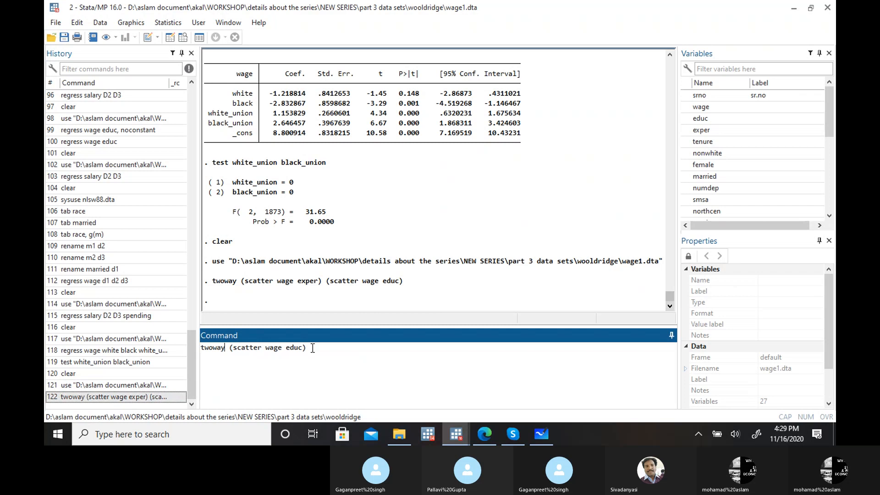
{"action": "type", "text": "y"}
{"action": "key", "text": "Return"}
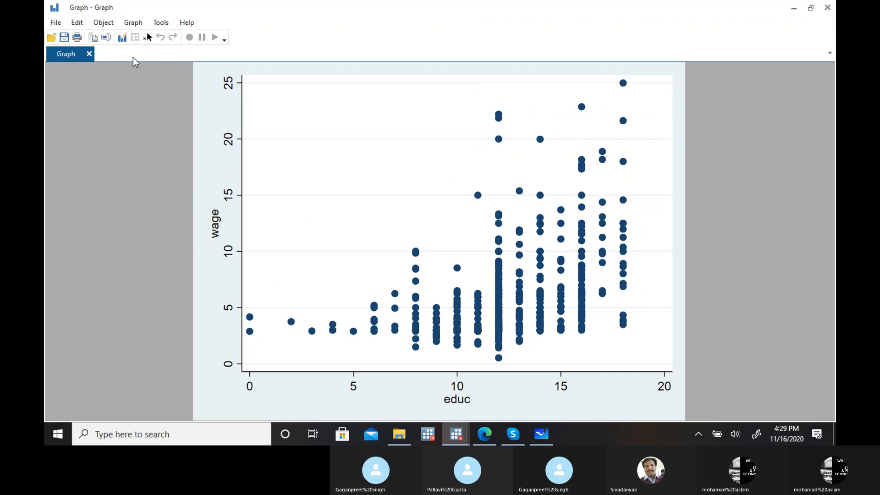
Step: In the Graph Editor, draw two joined black lines through the points, from about educ 3 to 11 and a steeper one to about 18
{"action": "left_click", "coordinate": [121, 37]}
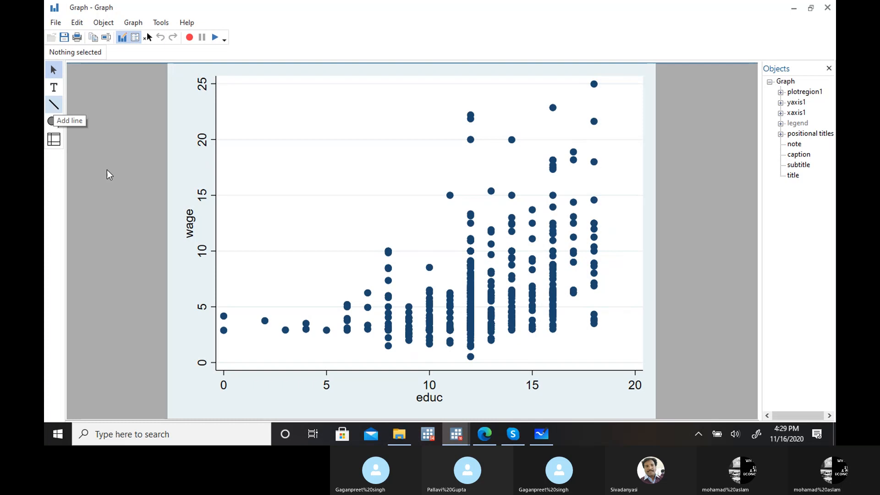
{"action": "left_click", "coordinate": [53, 107]}
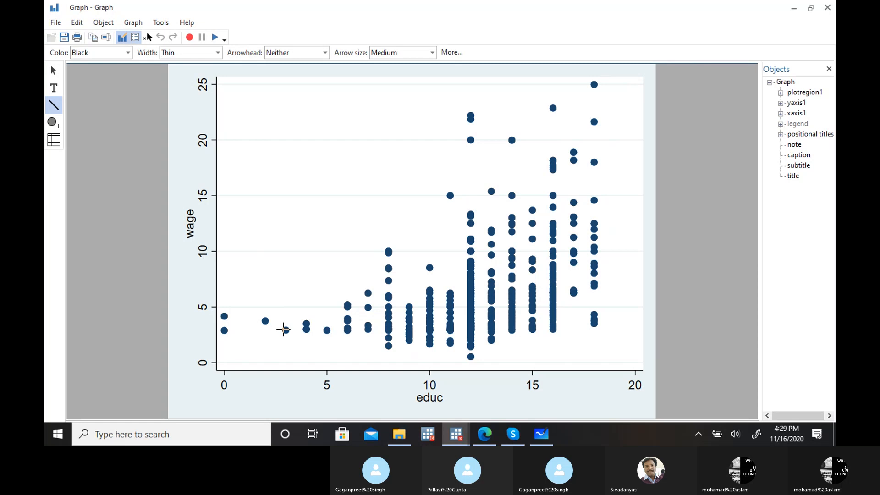
{"action": "left_click_drag", "start_coordinate": [283, 329], "coordinate": [452, 312]}
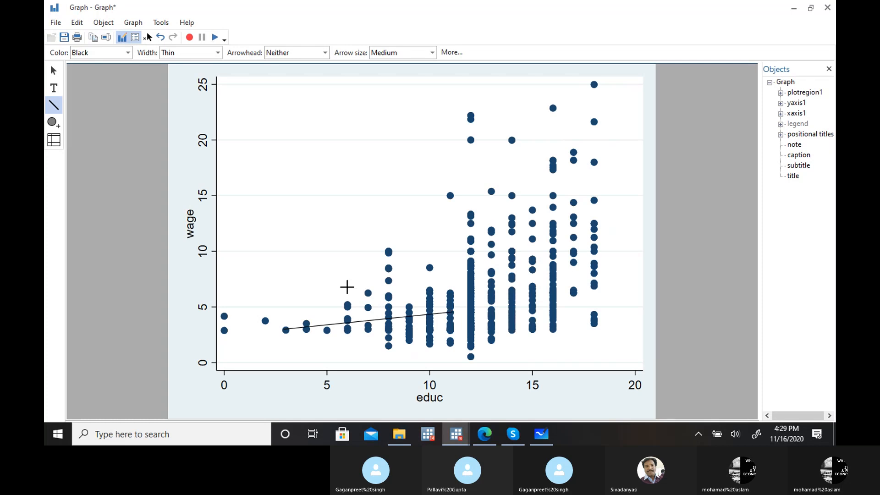
{"action": "left_click", "coordinate": [53, 70]}
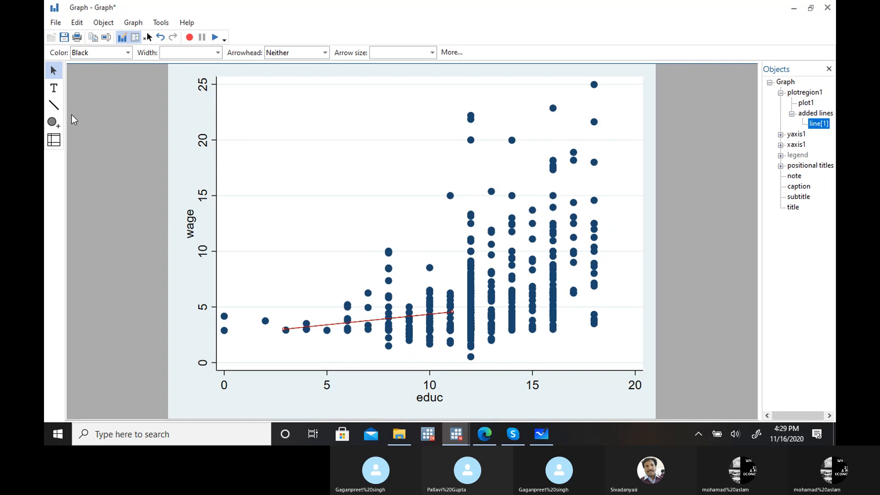
{"action": "left_click", "coordinate": [54, 105]}
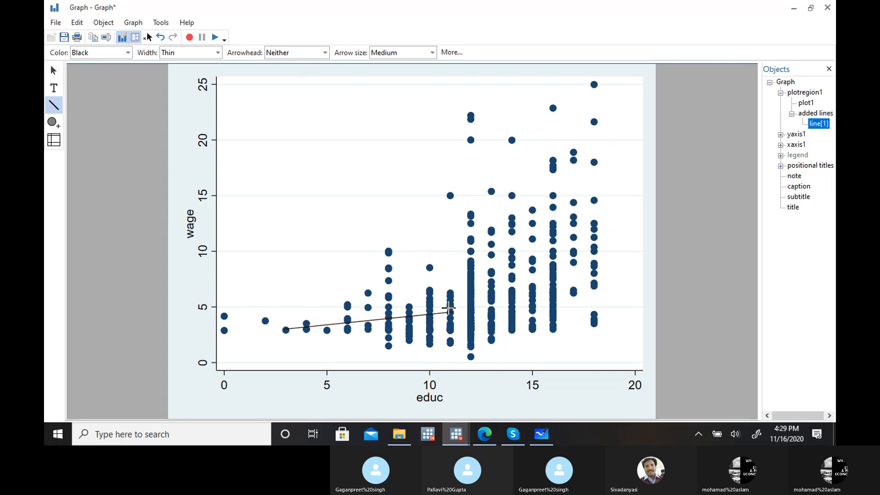
{"action": "left_click_drag", "start_coordinate": [450, 312], "coordinate": [597, 223]}
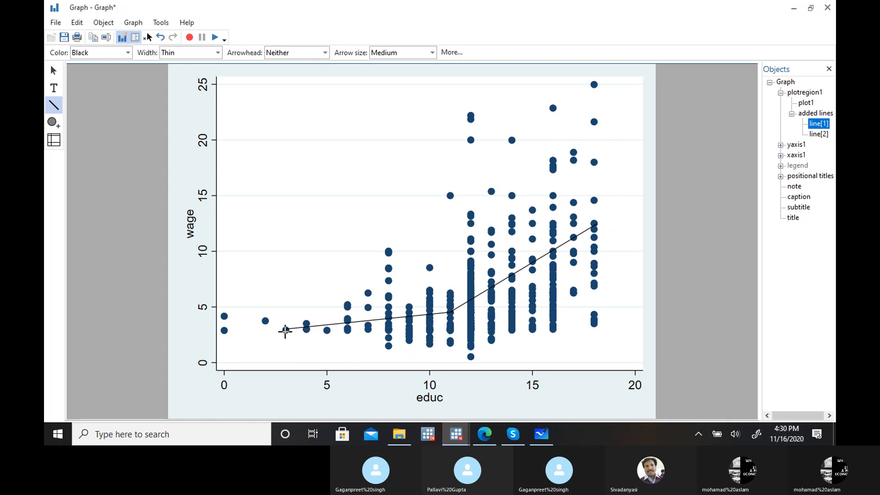
Step: Draw a single straight line from about educ 3, wage 3 to educ 19, wage 11, and retrace it in red
{"action": "mouse_move", "coordinate": [285, 330]}
{"action": "left_mouse_down"}
{"action": "mouse_move", "coordinate": [631, 220]}
{"action": "mouse_move", "coordinate": [594, 223]}
{"action": "mouse_move", "coordinate": [619, 232]}
{"action": "mouse_move", "coordinate": [610, 249]}
{"action": "mouse_move", "coordinate": [611, 241]}
{"action": "left_mouse_up"}
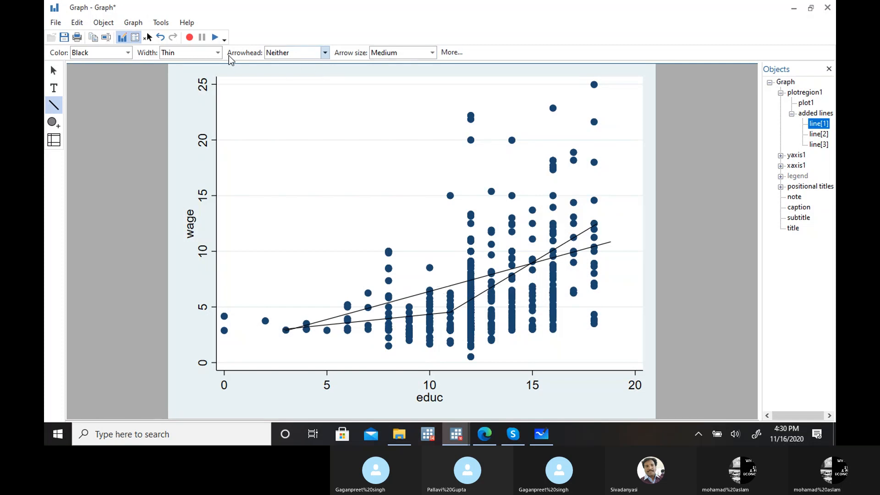
{"action": "left_click", "coordinate": [128, 53]}
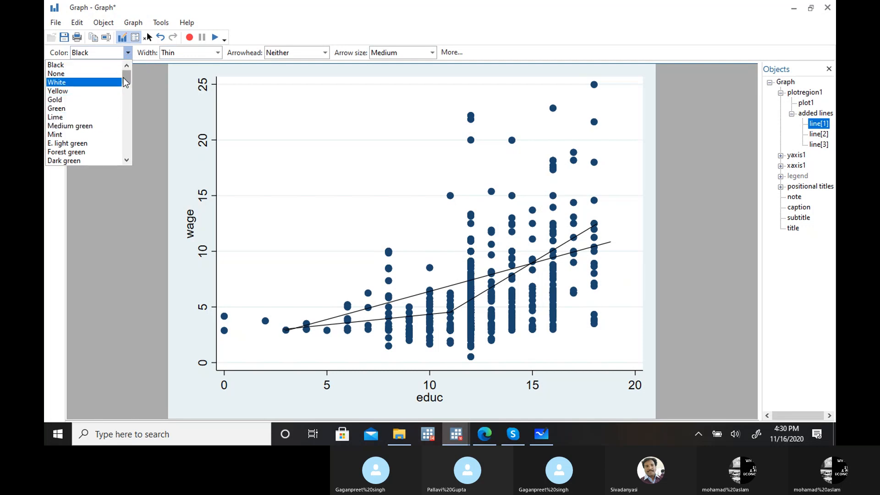
{"action": "left_click_drag", "start_coordinate": [123, 77], "coordinate": [123, 84]}
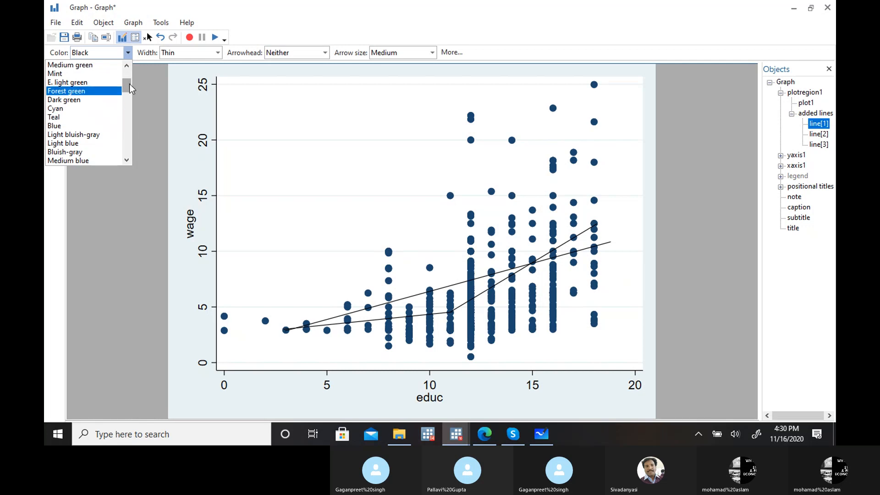
{"action": "left_click_drag", "start_coordinate": [130, 84], "coordinate": [129, 90]}
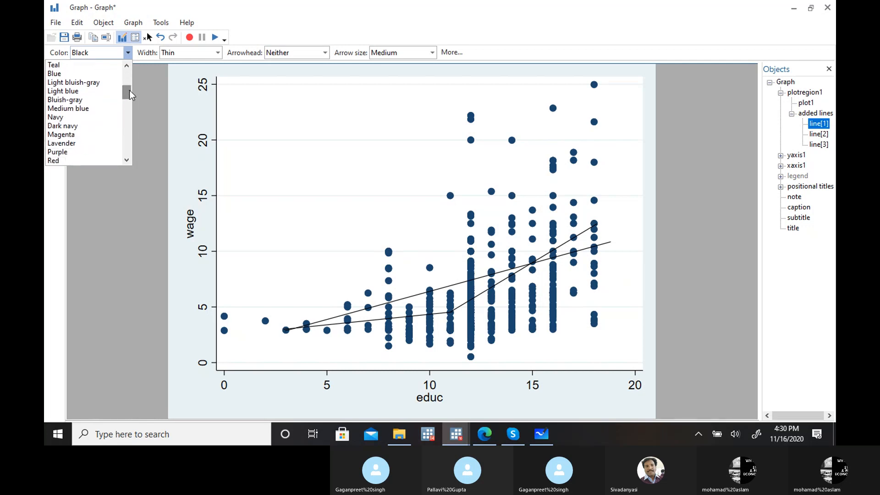
{"action": "left_click", "coordinate": [68, 160]}
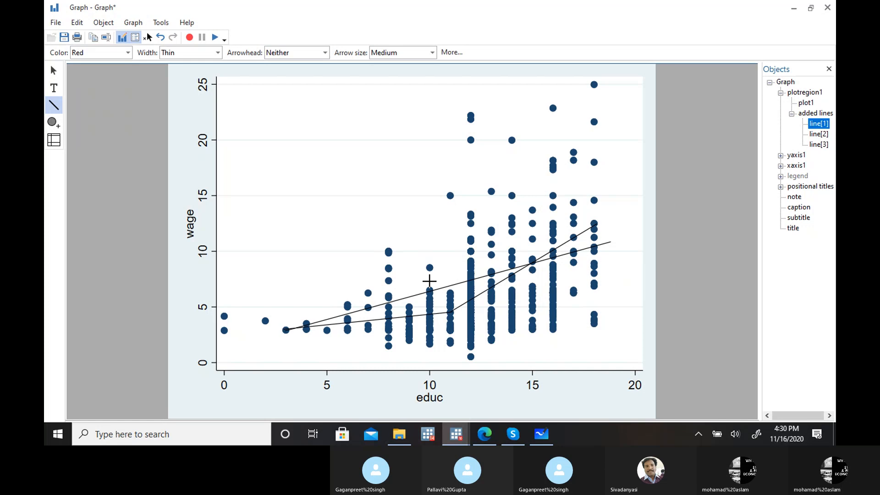
{"action": "left_click_drag", "start_coordinate": [291, 329], "coordinate": [611, 240]}
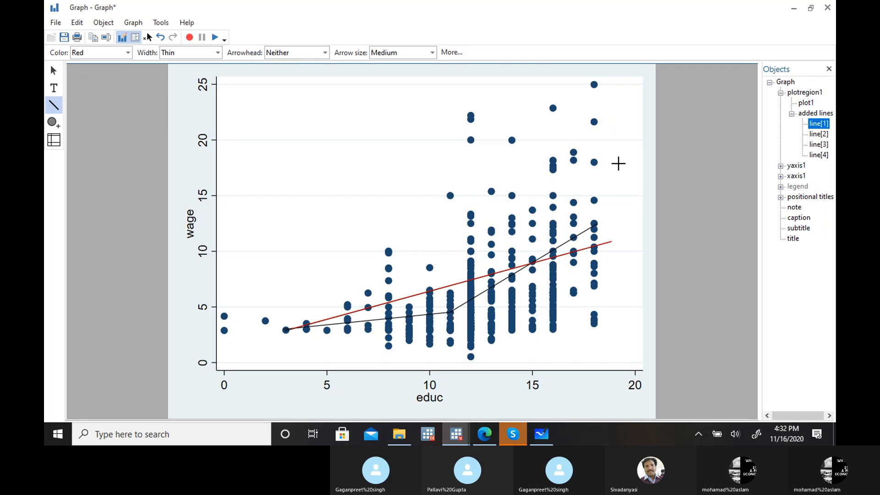
Step: Compare the lines drawn on the wage–educ graph with piecewise regression equations 9.8.1 to 9.8.3 in the Gujarati PDF
{"action": "left_click", "coordinate": [794, 9]}
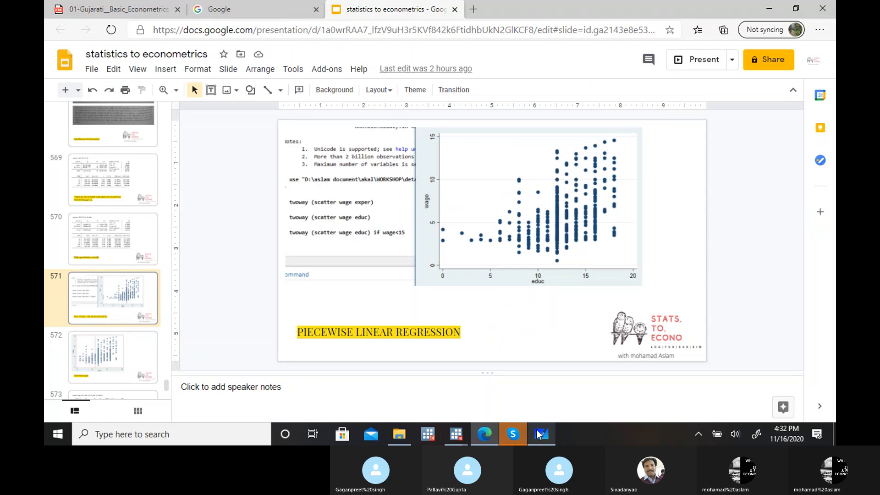
{"action": "mouse_move", "coordinate": [458, 433]}
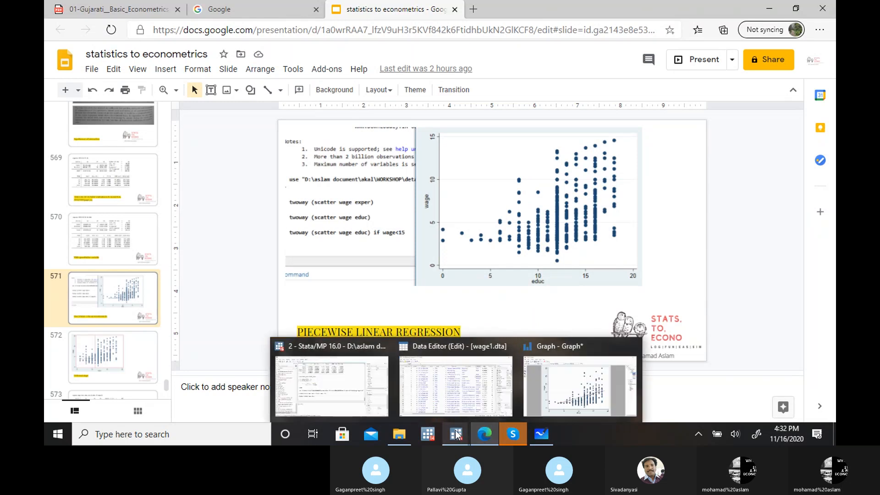
{"action": "left_click", "coordinate": [586, 378]}
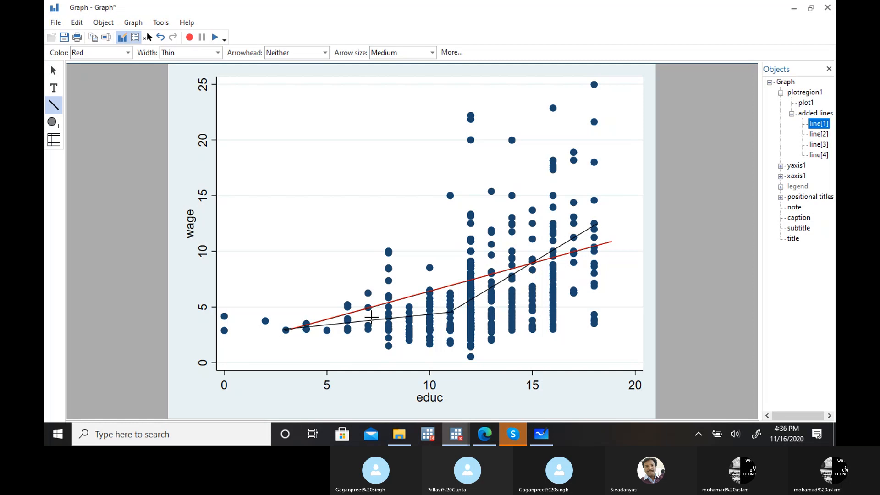
{"action": "left_click", "coordinate": [482, 431]}
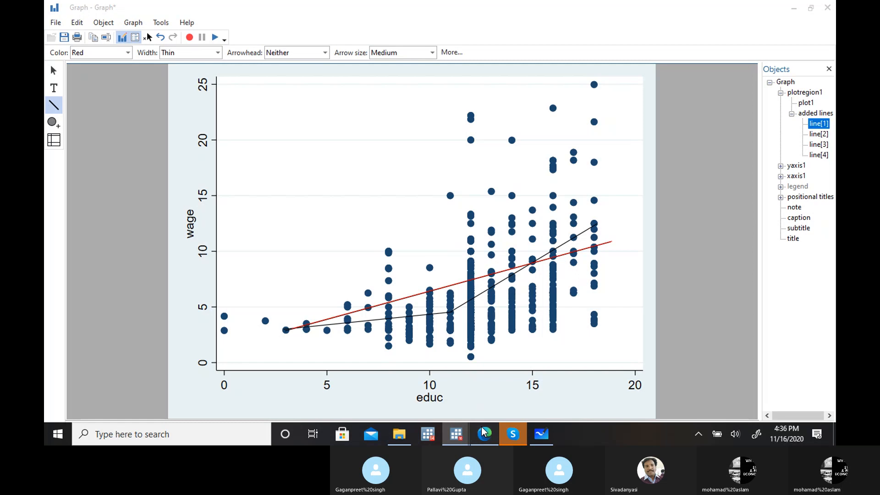
{"action": "left_click", "coordinate": [114, 7]}
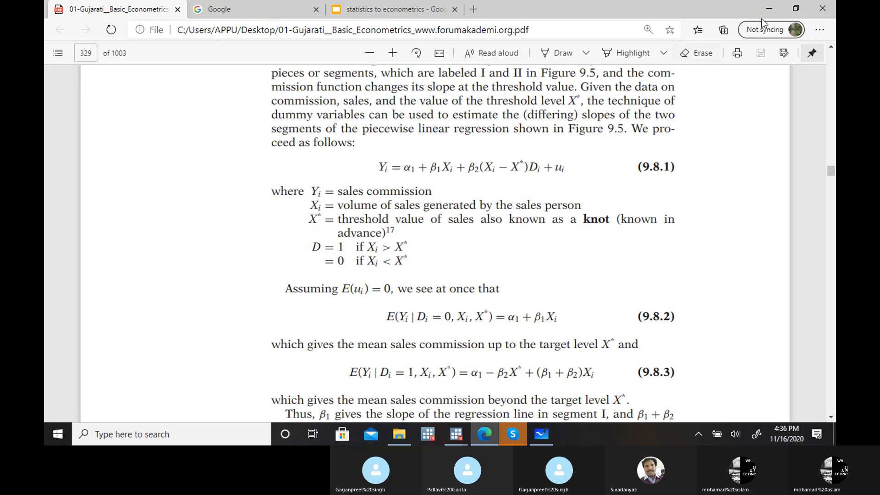
{"action": "left_click", "coordinate": [780, 8]}
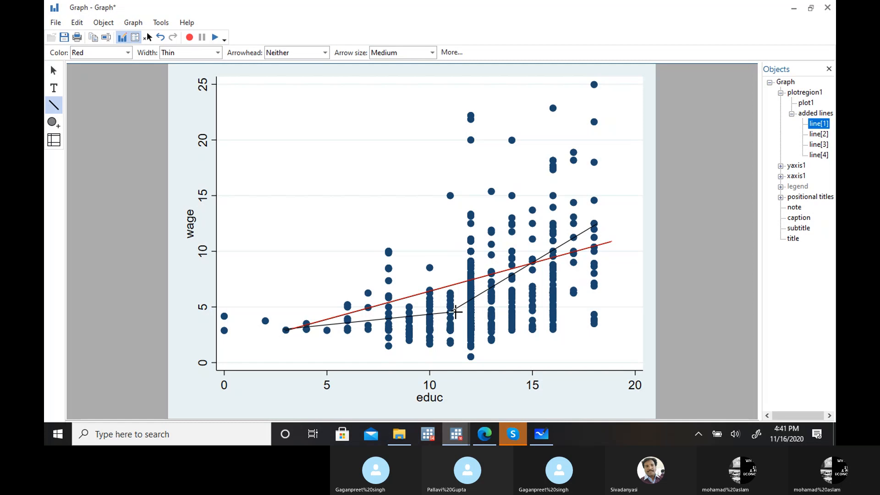
{"action": "left_click", "coordinate": [484, 434]}
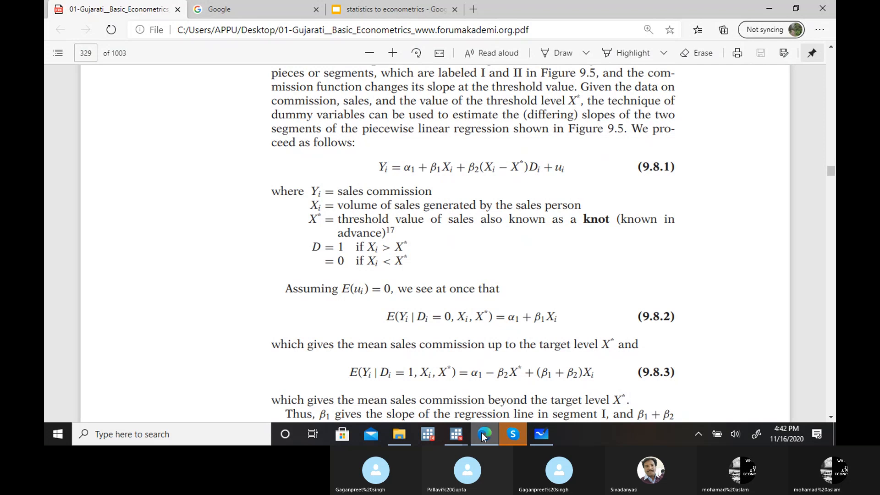
{"action": "mouse_move", "coordinate": [482, 437]}
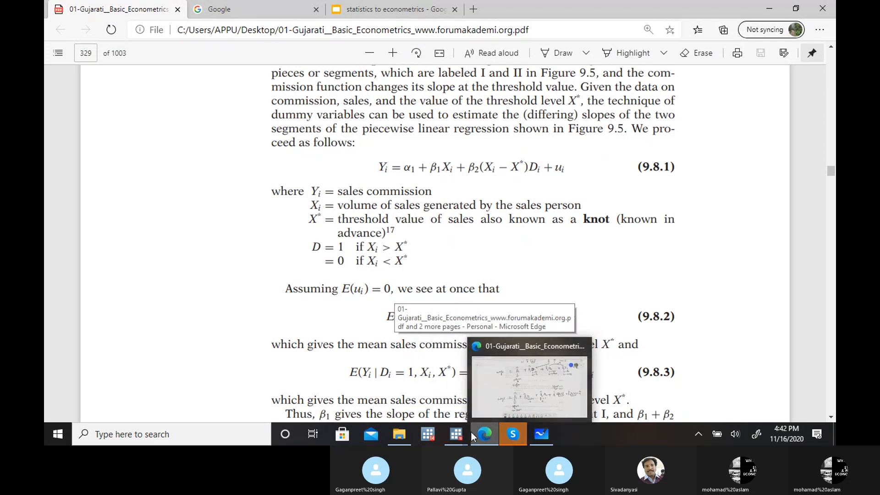
{"action": "left_click", "coordinate": [573, 385]}
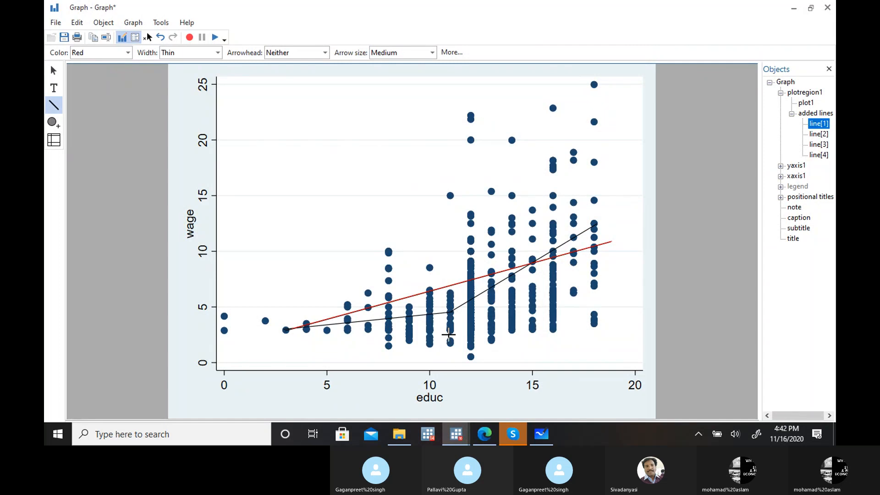
Step: In the Gujarati PDF, review Figure 9.6 and Example 9.7 on total cost, and return to the piecewise regression equations on page 329
{"action": "left_click", "coordinate": [484, 434]}
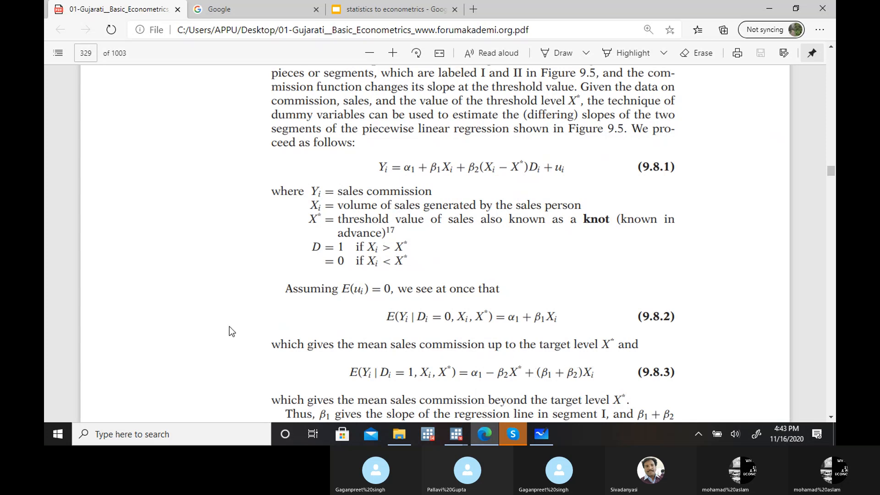
{"action": "scroll", "coordinate": [231, 330], "scroll_direction": "down", "scroll_amount": 7}
{"action": "scroll", "coordinate": [229, 326], "scroll_direction": "down", "scroll_amount": 9}
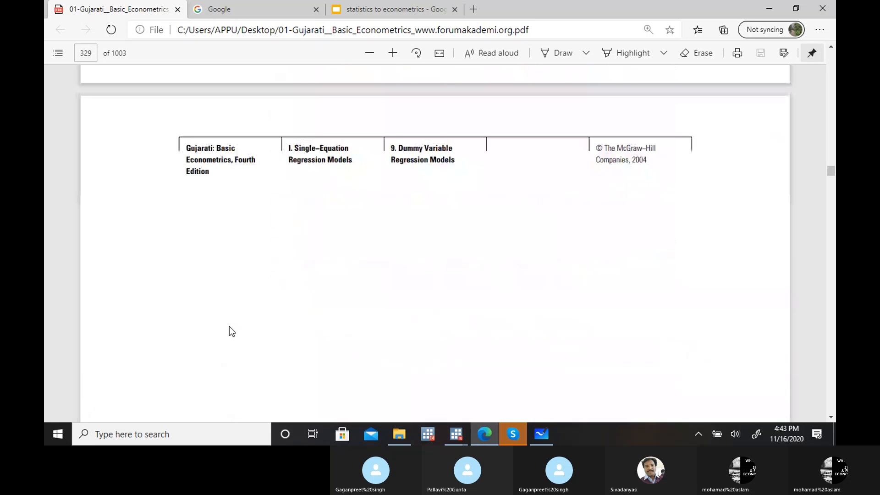
{"action": "scroll", "coordinate": [229, 326], "scroll_direction": "down", "scroll_amount": 1}
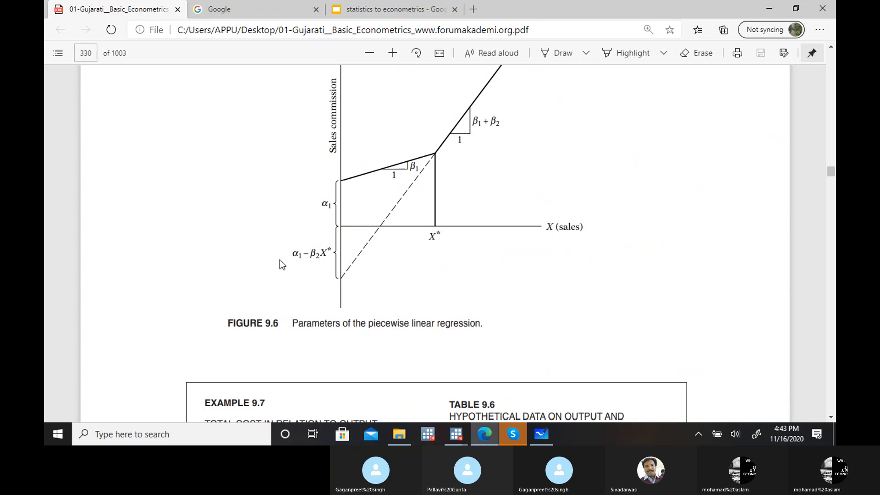
{"action": "scroll", "coordinate": [280, 260], "scroll_direction": "down", "scroll_amount": 6}
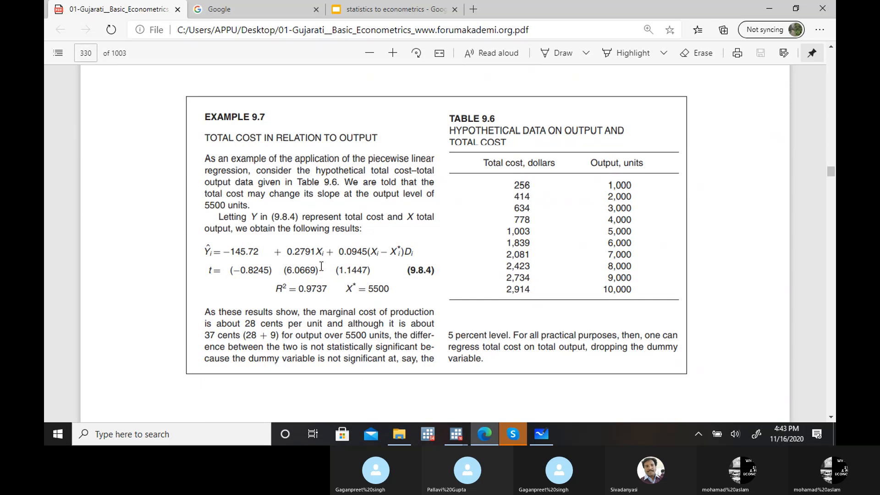
{"action": "scroll", "coordinate": [165, 333], "scroll_direction": "down", "scroll_amount": 10}
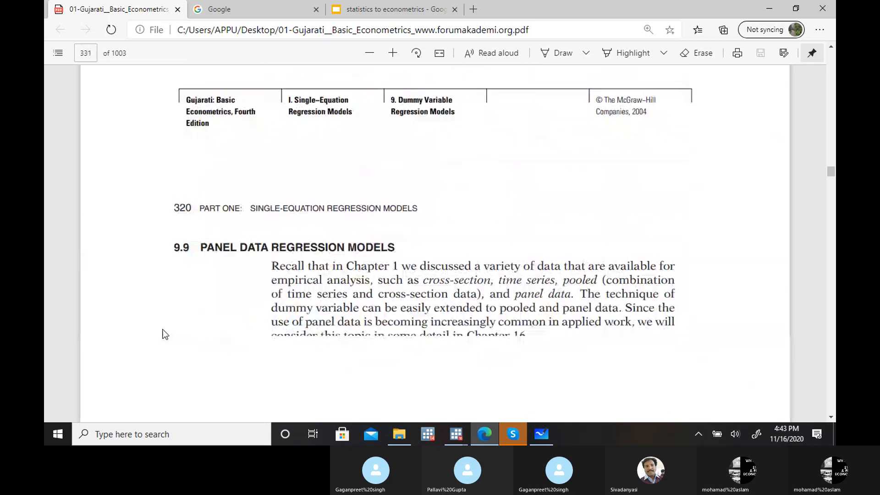
{"action": "scroll", "coordinate": [165, 334], "scroll_direction": "up", "scroll_amount": 15}
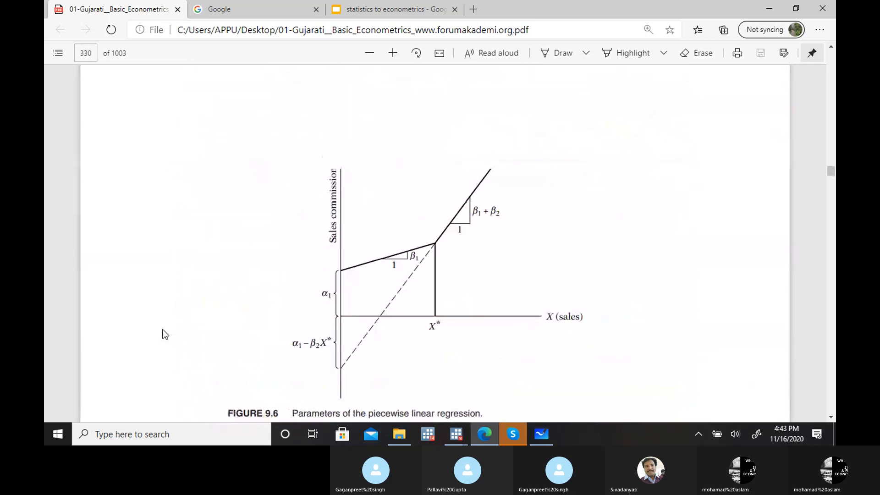
{"action": "scroll", "coordinate": [165, 334], "scroll_direction": "down", "scroll_amount": 1}
{"action": "scroll", "coordinate": [165, 333], "scroll_direction": "down", "scroll_amount": 1}
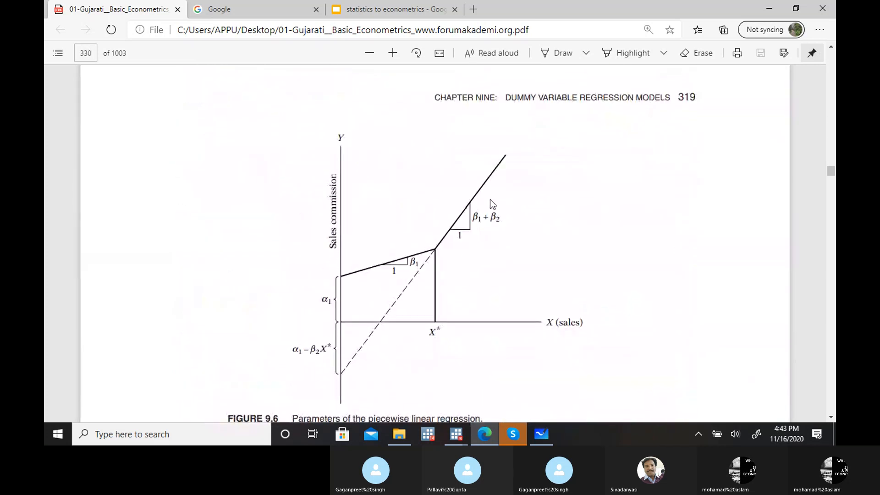
{"action": "scroll", "coordinate": [360, 249], "scroll_direction": "up", "scroll_amount": 8}
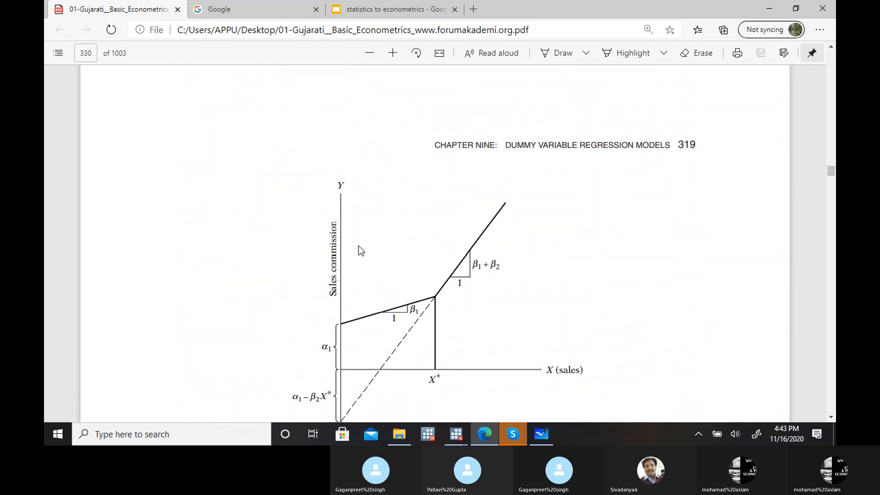
{"action": "scroll", "coordinate": [359, 246], "scroll_direction": "up", "scroll_amount": 7}
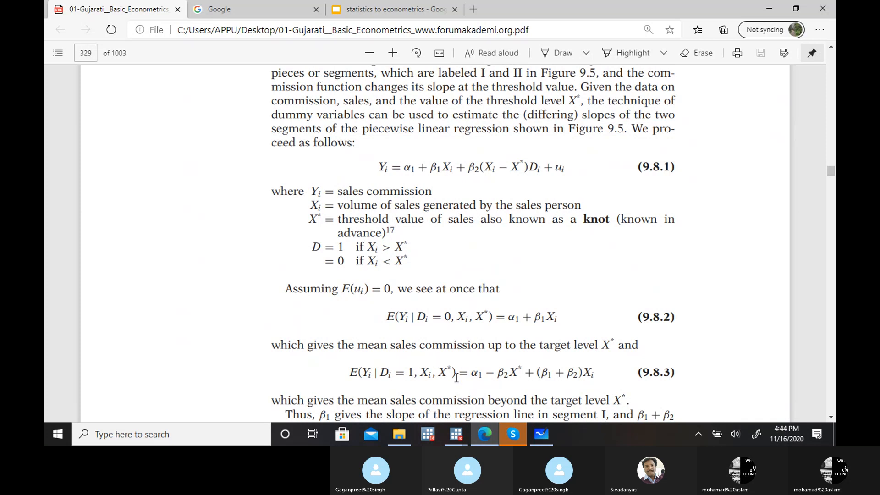
Step: Switch to Stata, stop the Graph Editor on the wage–educ graph and minimize the graph to return to the main window
{"action": "mouse_move", "coordinate": [456, 434]}
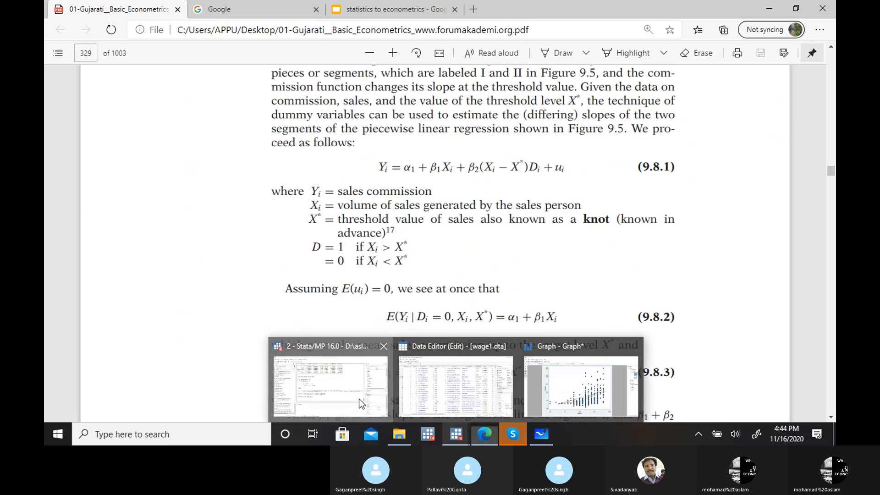
{"action": "left_click", "coordinate": [359, 398]}
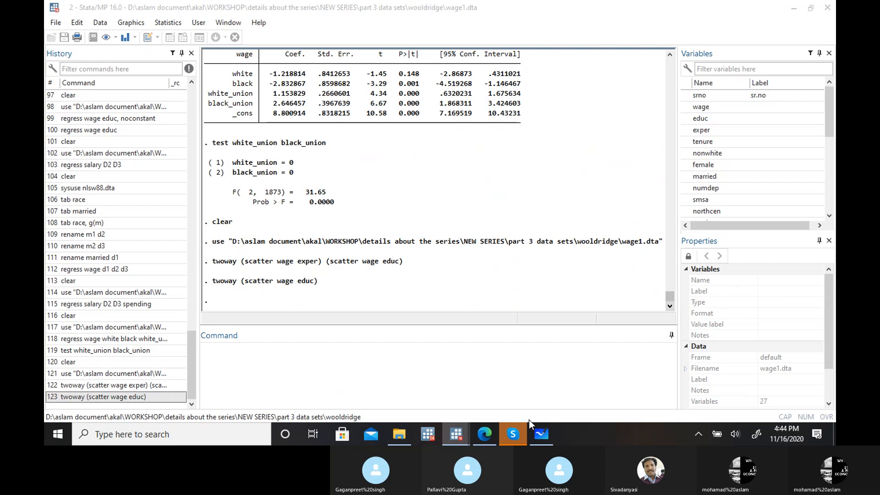
{"action": "mouse_move", "coordinate": [456, 434]}
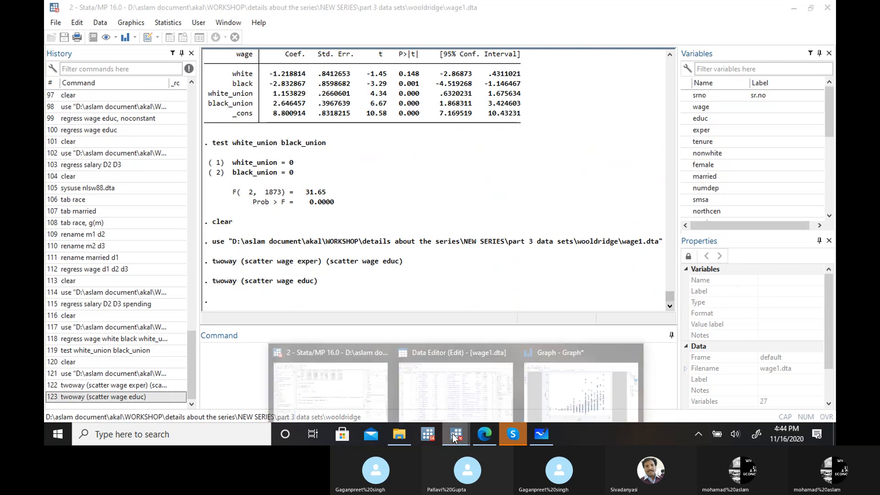
{"action": "left_click", "coordinate": [568, 395]}
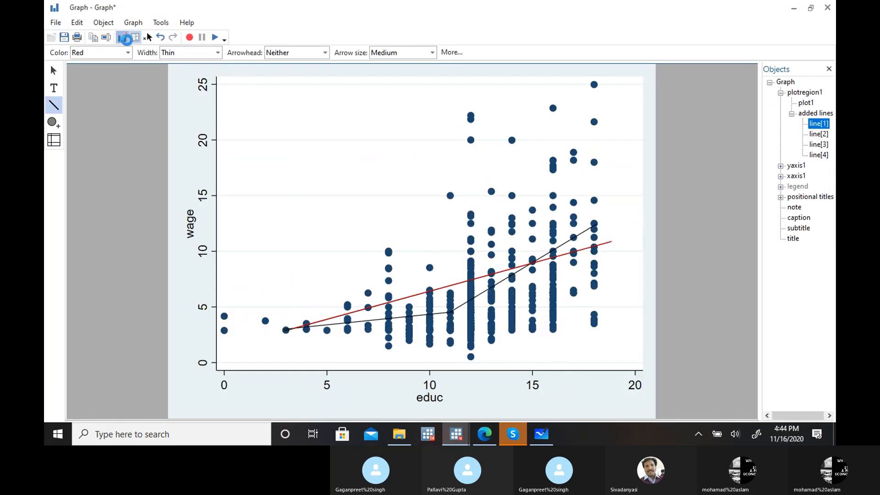
{"action": "left_click", "coordinate": [450, 226]}
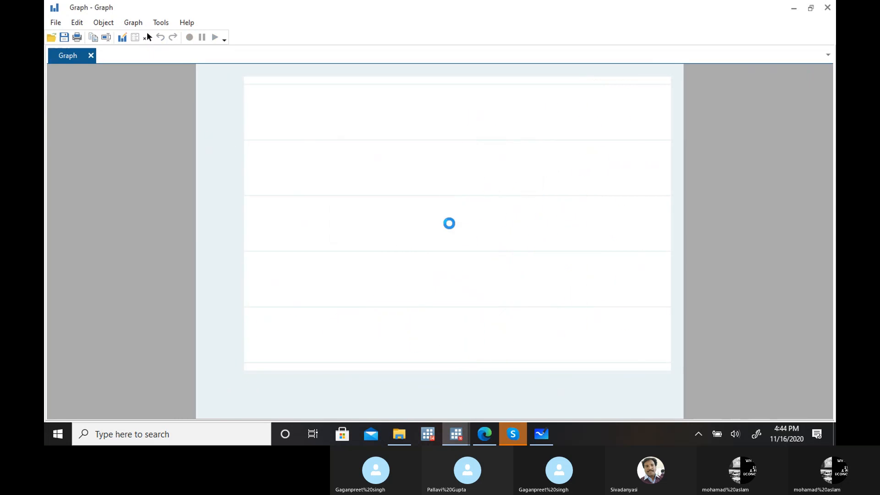
{"action": "left_click", "coordinate": [794, 8]}
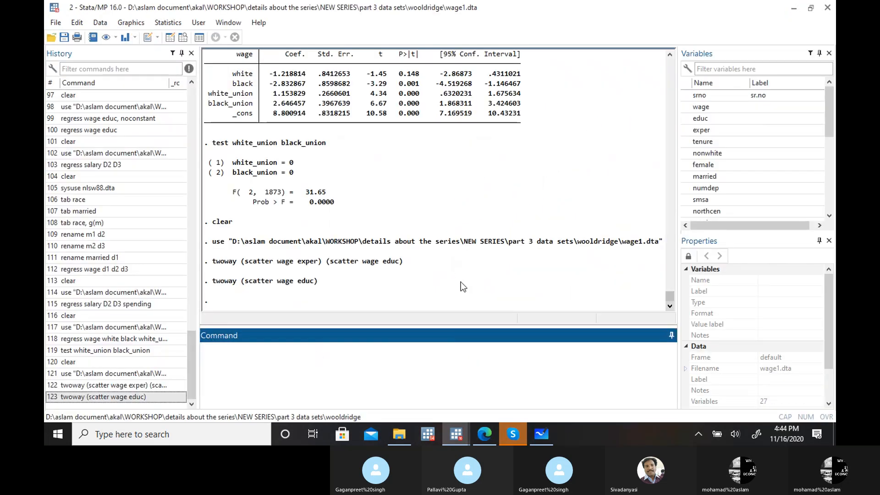
Step: Run br educ D_educ to view only those two variables, and accept changing the Data Editor to browse mode
{"action": "left_click_drag", "start_coordinate": [827, 122], "coordinate": [828, 197]}
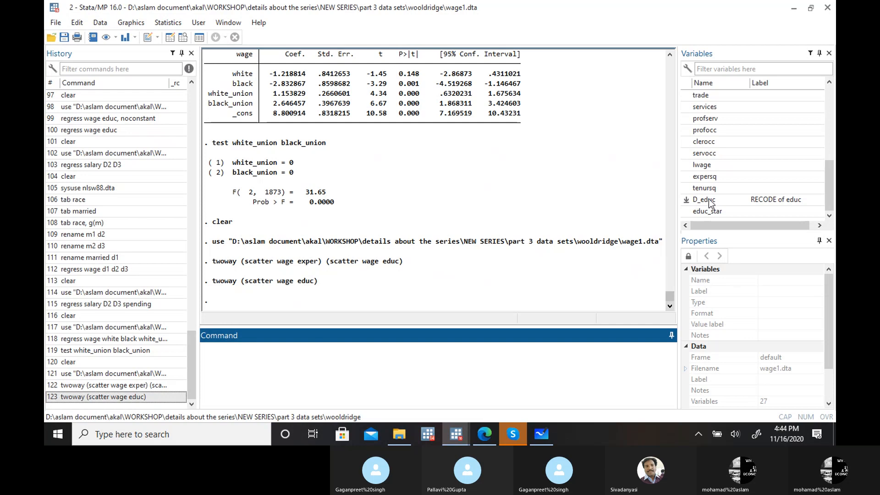
{"action": "left_click", "coordinate": [462, 435]}
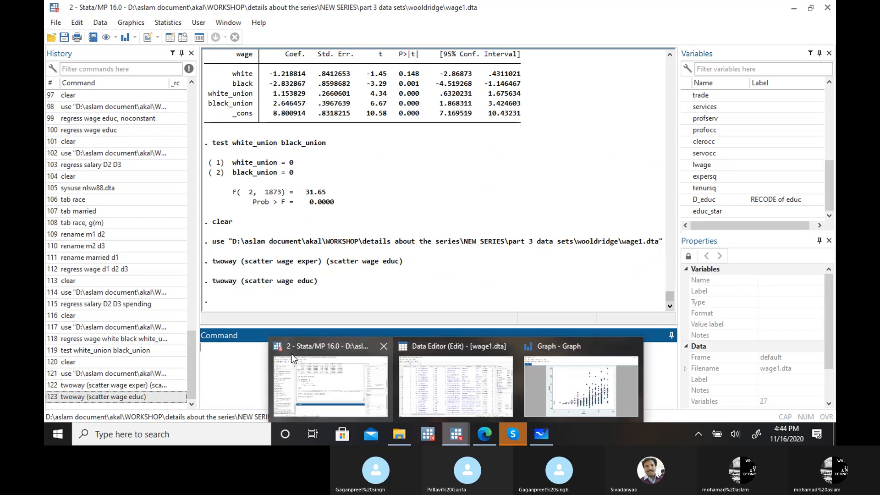
{"action": "type", "text": "br"}
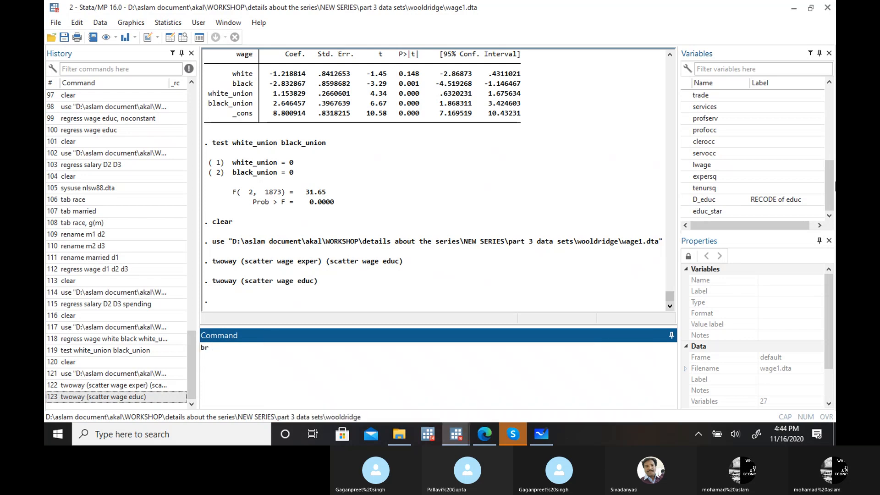
{"action": "left_click_drag", "start_coordinate": [832, 205], "coordinate": [831, 127]}
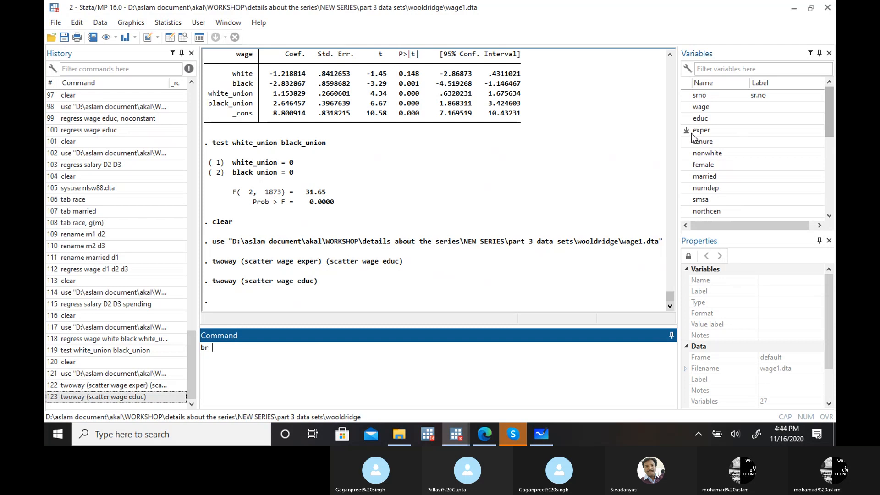
{"action": "double_click", "coordinate": [688, 120]}
{"action": "scroll", "coordinate": [692, 138], "scroll_direction": "down", "scroll_amount": 5}
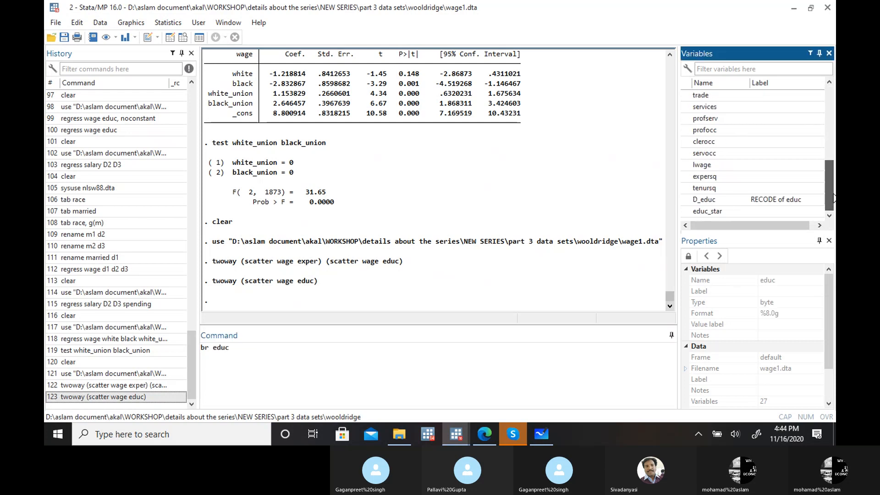
{"action": "double_click", "coordinate": [703, 200]}
{"action": "left_click", "coordinate": [320, 349]}
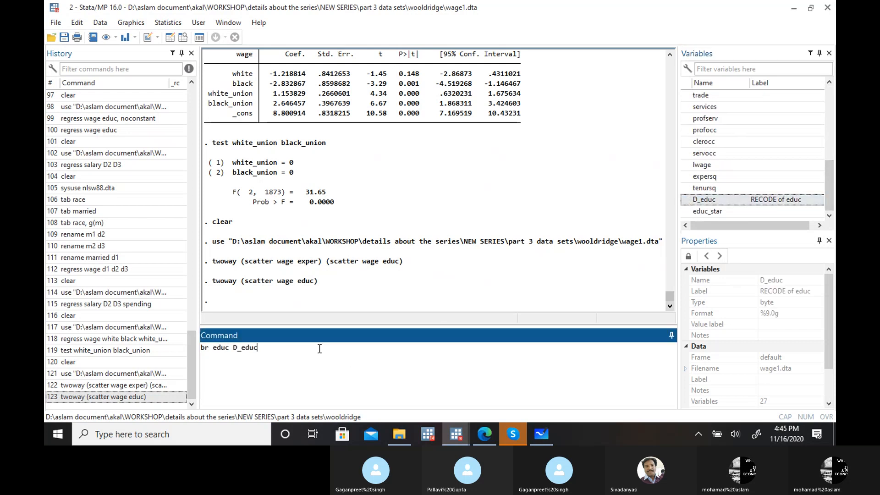
{"action": "key", "text": "Return"}
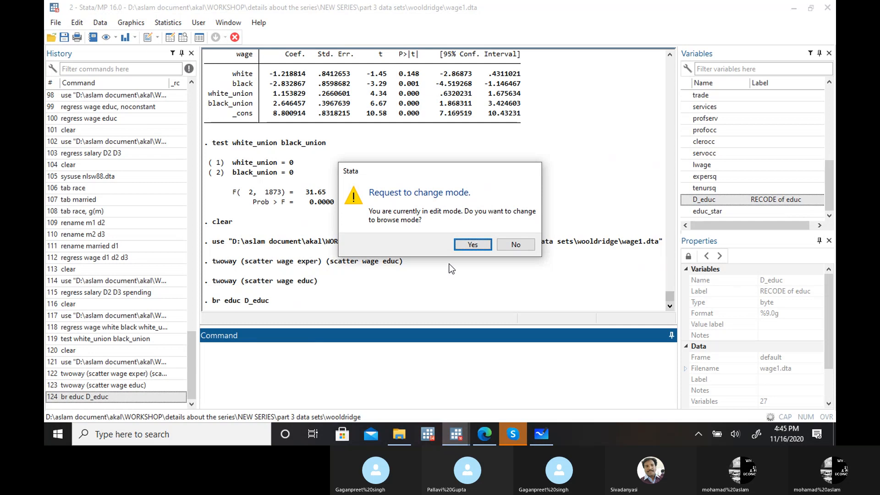
{"action": "left_click", "coordinate": [472, 246]}
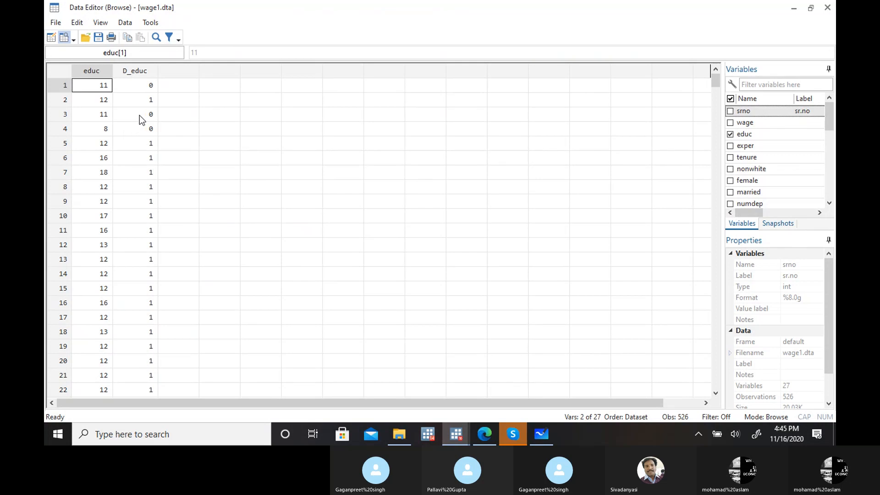
Step: Minimize the Data Editor, check piecewise equation 9.8.1 in the Gujarati PDF, and return to the main Stata window
{"action": "left_click", "coordinate": [792, 10]}
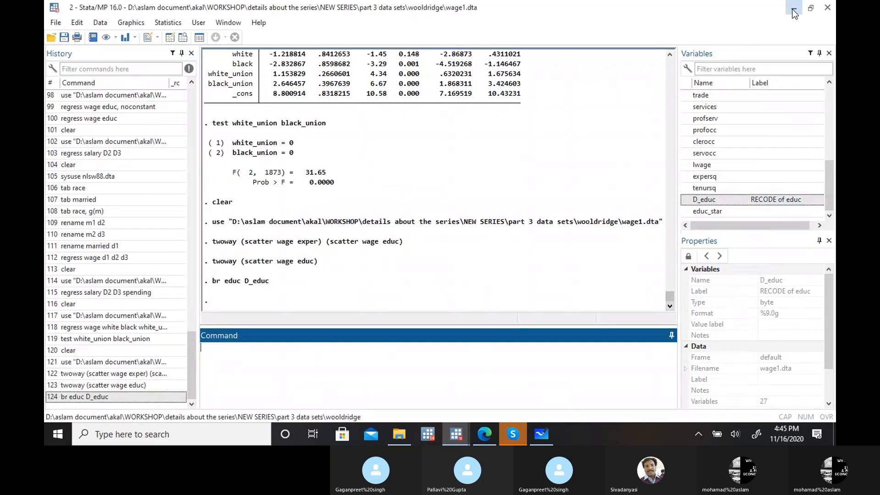
{"action": "left_click", "coordinate": [484, 434]}
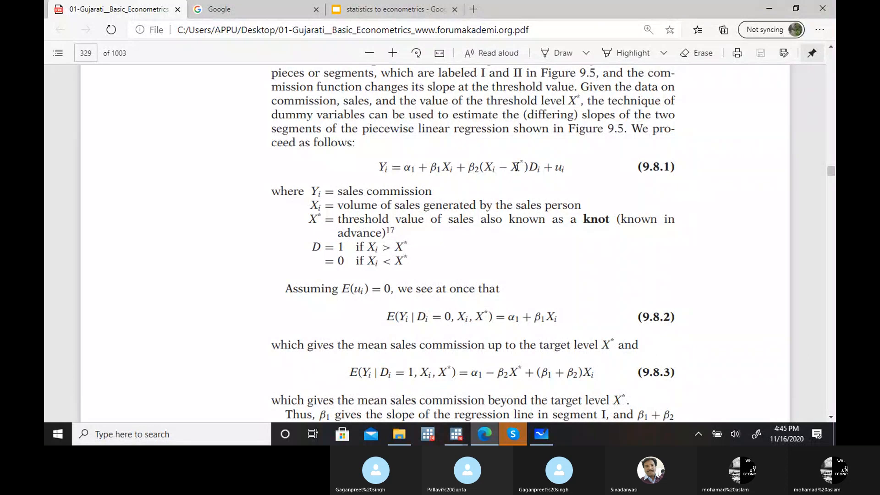
{"action": "mouse_move", "coordinate": [454, 440]}
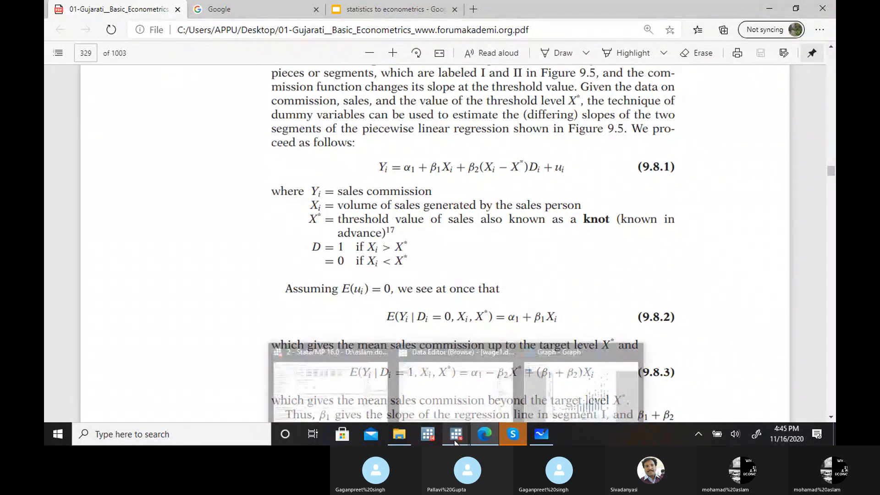
{"action": "left_click", "coordinate": [352, 388]}
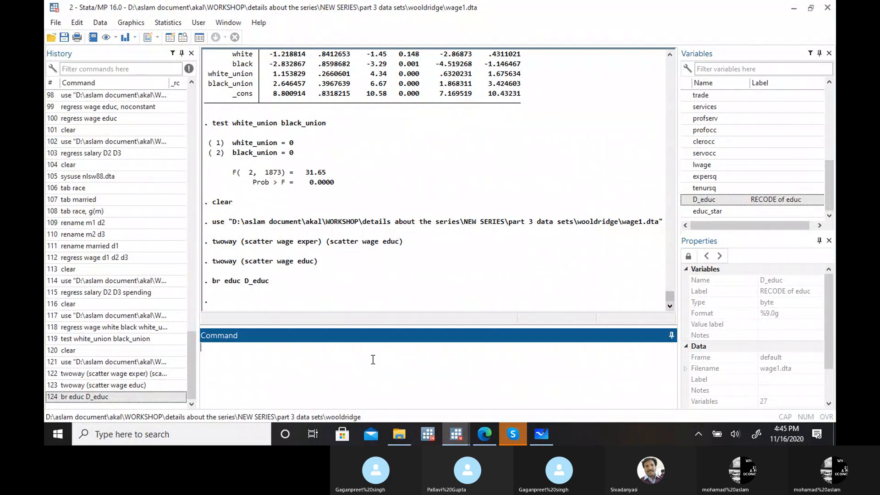
Step: Run br educ D_educ educ_star to inspect the three variables side by side, and close the Data Editor
{"action": "type", "text": "dro"}
{"action": "key", "text": "BackSpace"}
{"action": "left_click", "coordinate": [171, 397]}
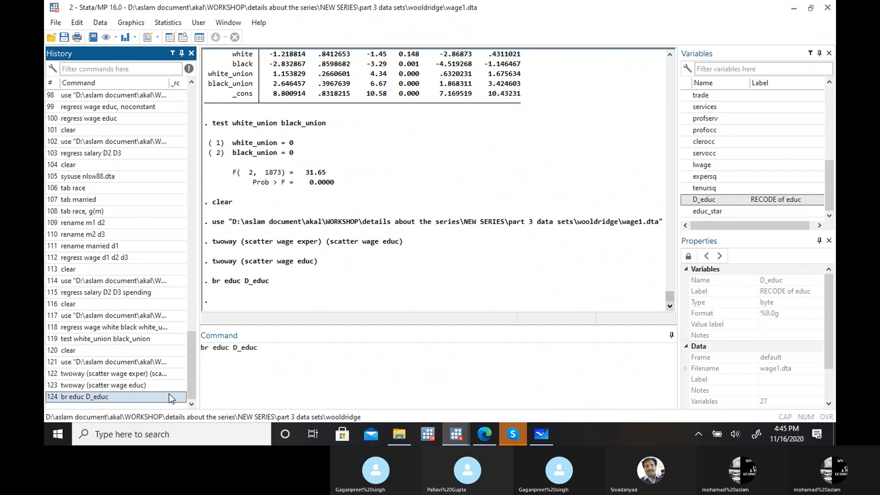
{"action": "left_click", "coordinate": [397, 364]}
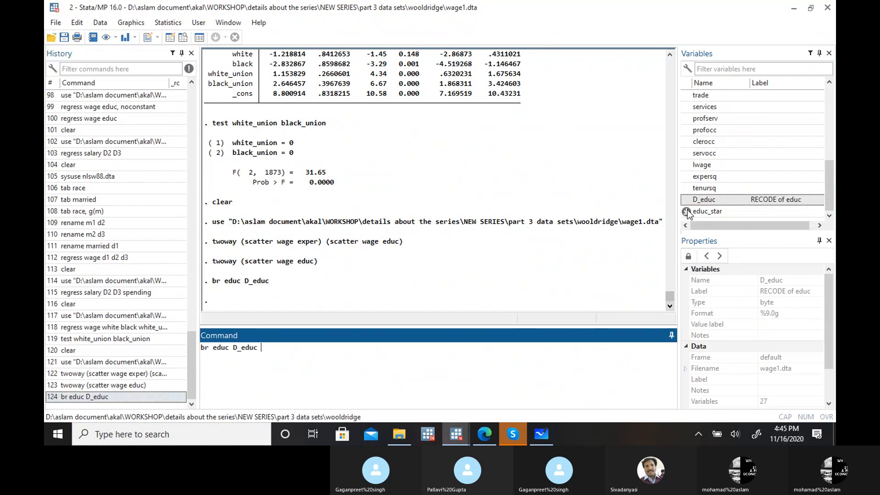
{"action": "double_click", "coordinate": [701, 211]}
{"action": "key", "text": "Return"}
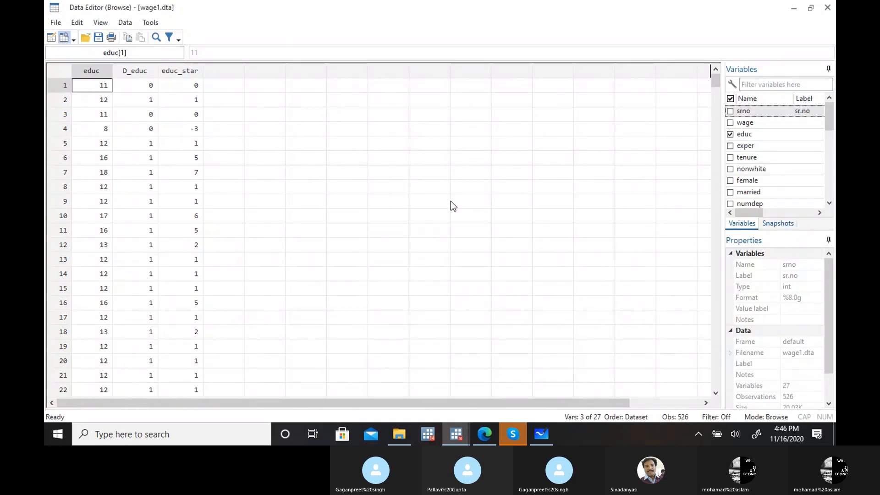
{"action": "left_click", "coordinate": [828, 14]}
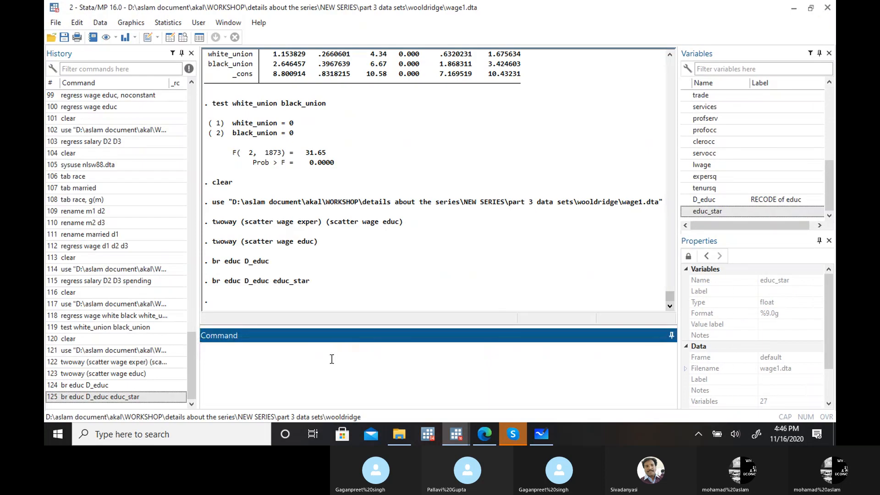
Step: Drop the variable educ_star from the wage1.dta dataset
{"action": "type", "text": "drop"}
{"action": "left_click", "coordinate": [688, 212]}
{"action": "key", "text": "Return"}
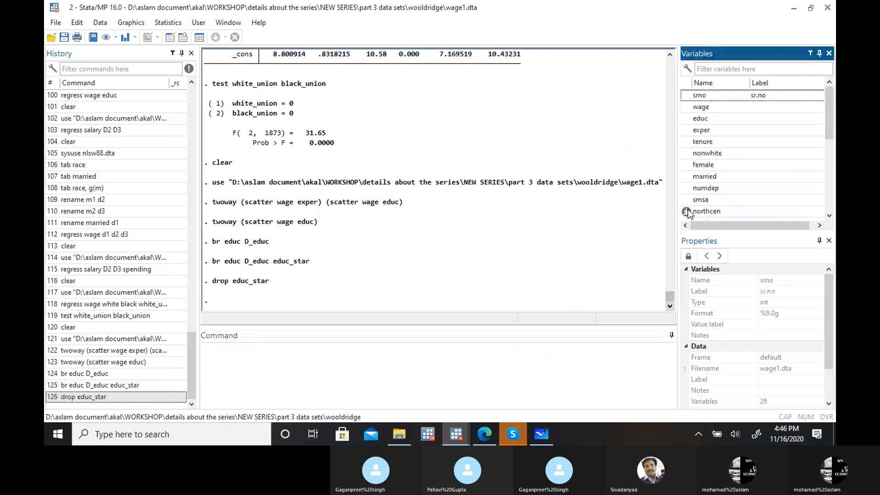
Step: Consult equation 9.8.1 in the Gujarati PDF and, in Stata, generate educ_minus_star as educ-11
{"action": "left_click", "coordinate": [484, 433]}
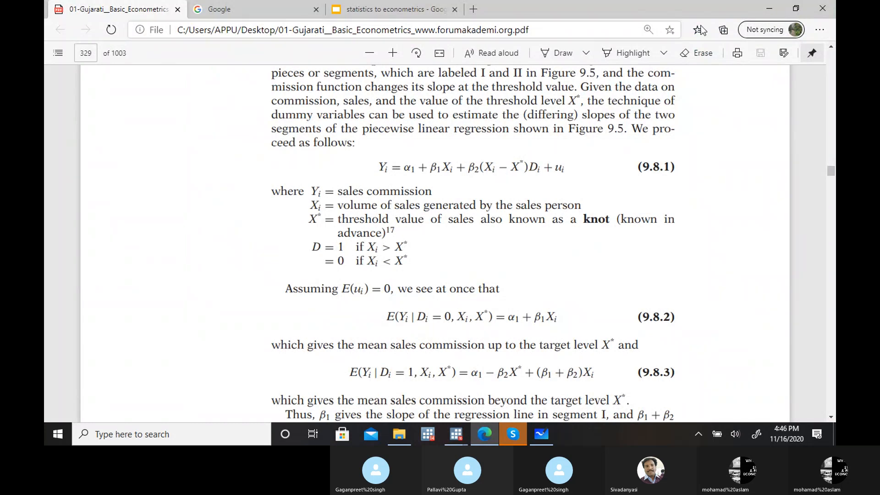
{"action": "left_click", "coordinate": [763, 9]}
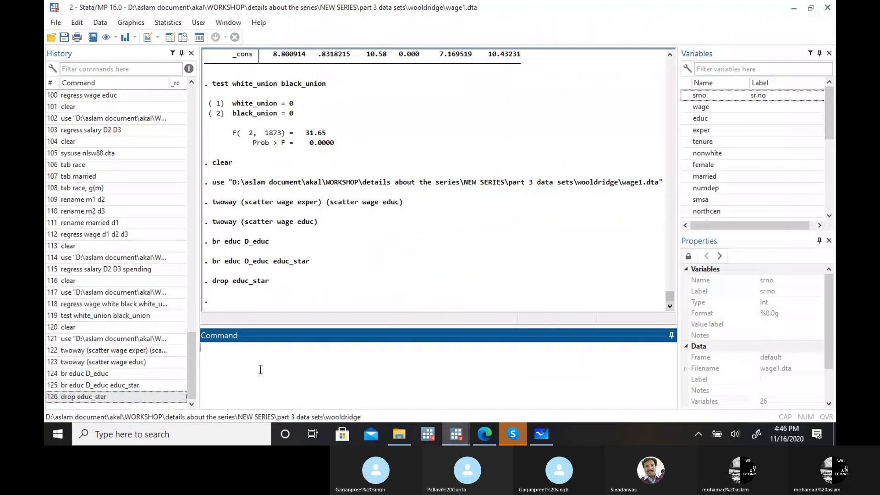
{"action": "type", "text": "gen e"}
{"action": "type", "text": "duc_minus_star="}
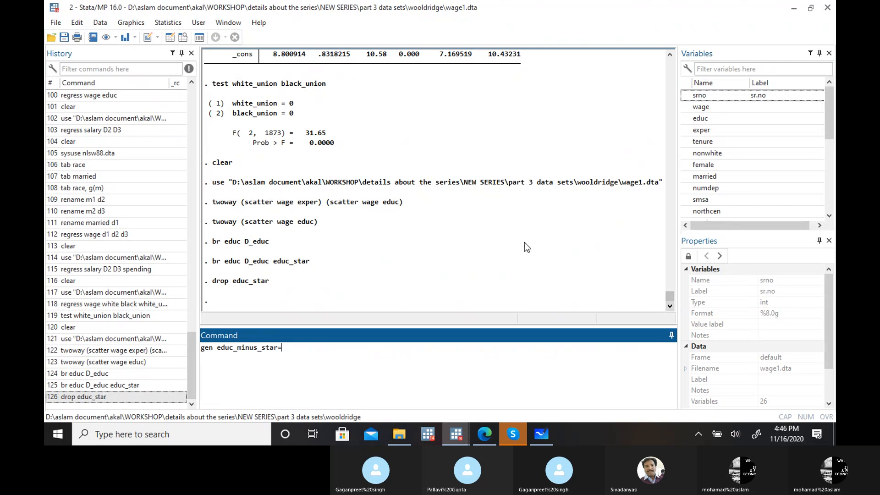
{"action": "double_click", "coordinate": [686, 119]}
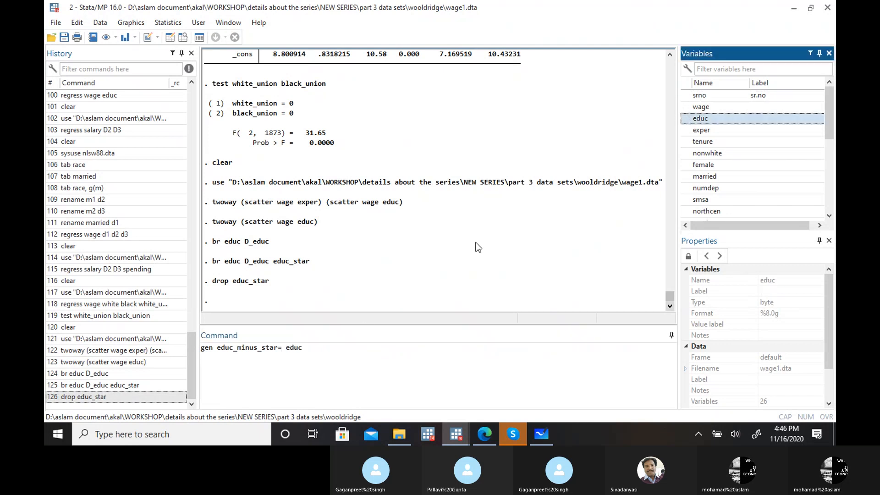
{"action": "left_click", "coordinate": [323, 352]}
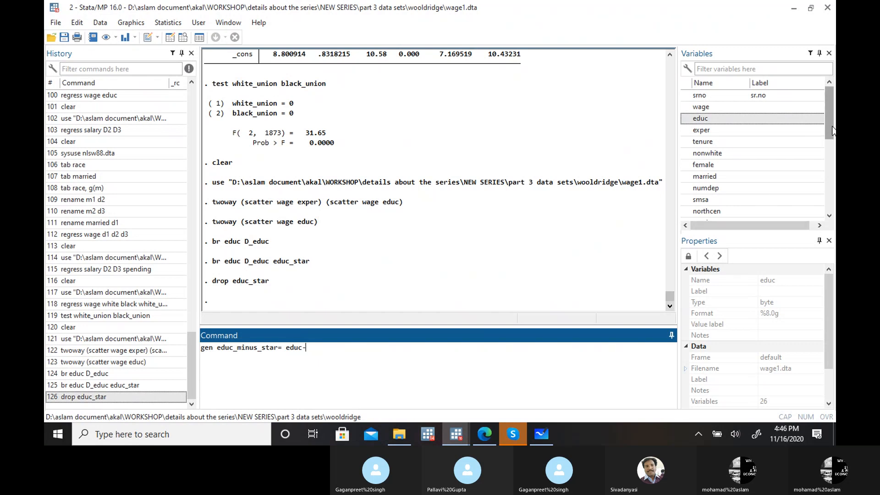
{"action": "left_click_drag", "start_coordinate": [833, 131], "coordinate": [829, 190]}
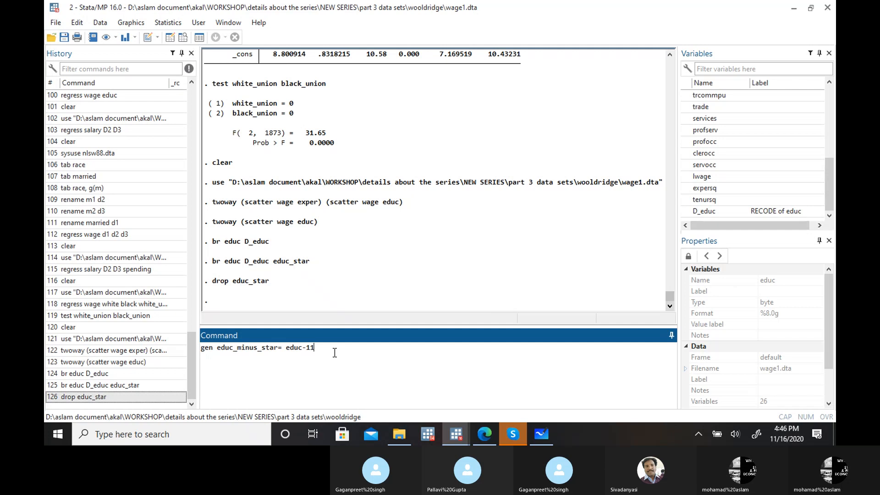
{"action": "key", "text": "Return"}
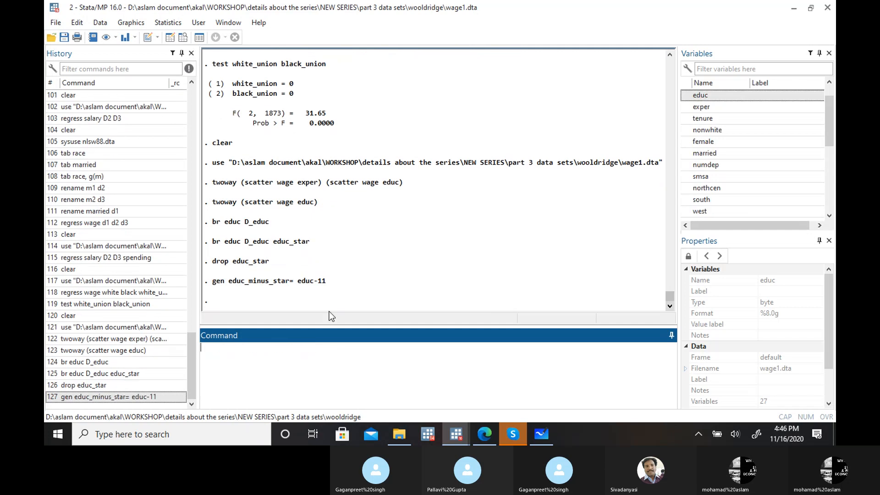
Step: Reuse the previous gen command to generate educ_minus_star_dummy as educ_minus_star*D_educ
{"action": "left_click", "coordinate": [122, 398]}
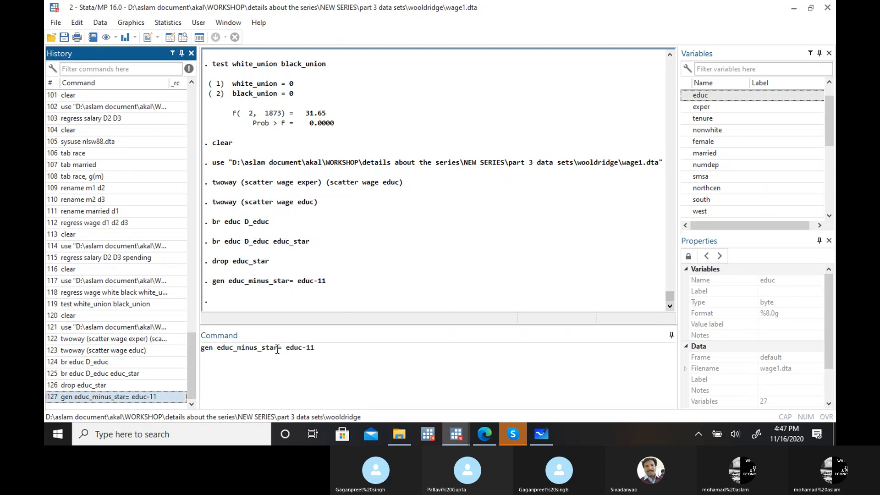
{"action": "left_click", "coordinate": [277, 349]}
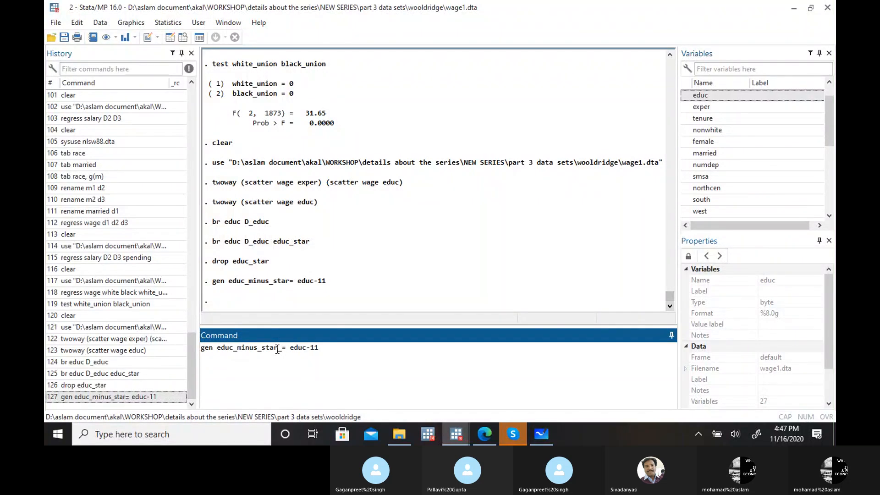
{"action": "type", "text": "dummy"}
{"action": "key", "text": "BackSpace"}
{"action": "key", "text": "BackSpace"}
{"action": "key", "text": "BackSpace"}
{"action": "key", "text": "BackSpace"}
{"action": "key", "text": "BackSpace"}
{"action": "key", "text": "BackSpace"}
{"action": "left_click_drag", "start_coordinate": [830, 134], "coordinate": [824, 205]}
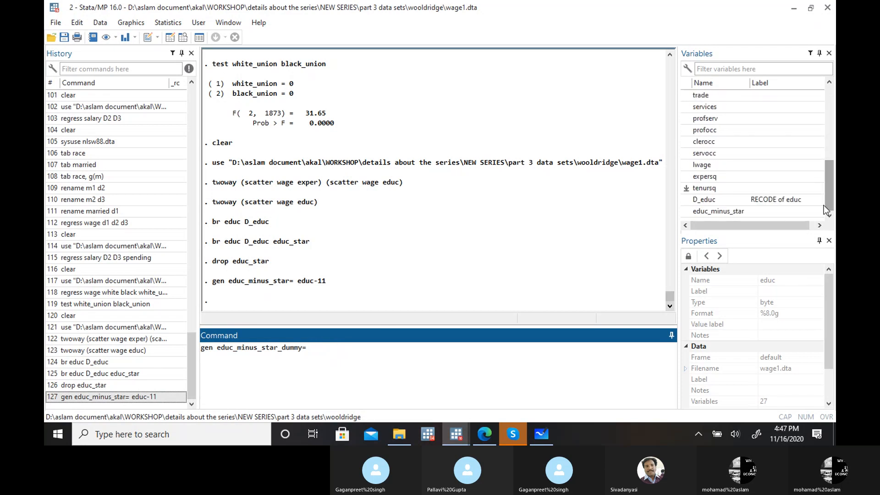
{"action": "double_click", "coordinate": [688, 211]}
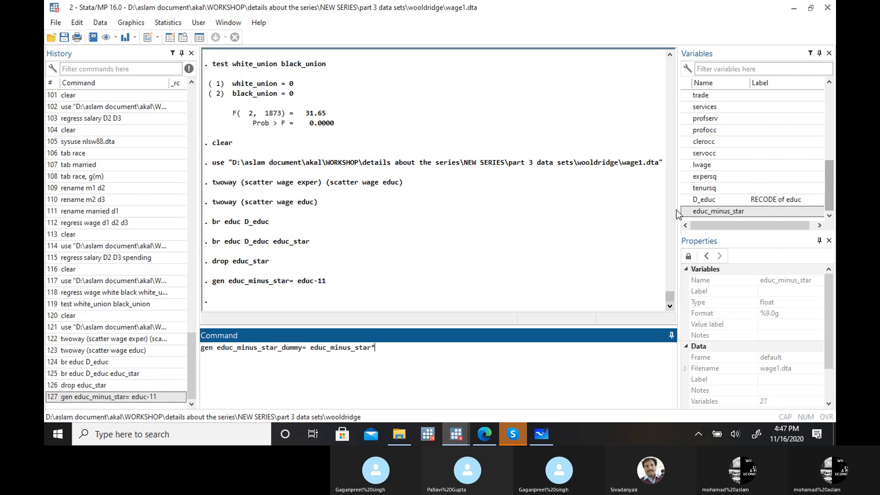
{"action": "double_click", "coordinate": [689, 200]}
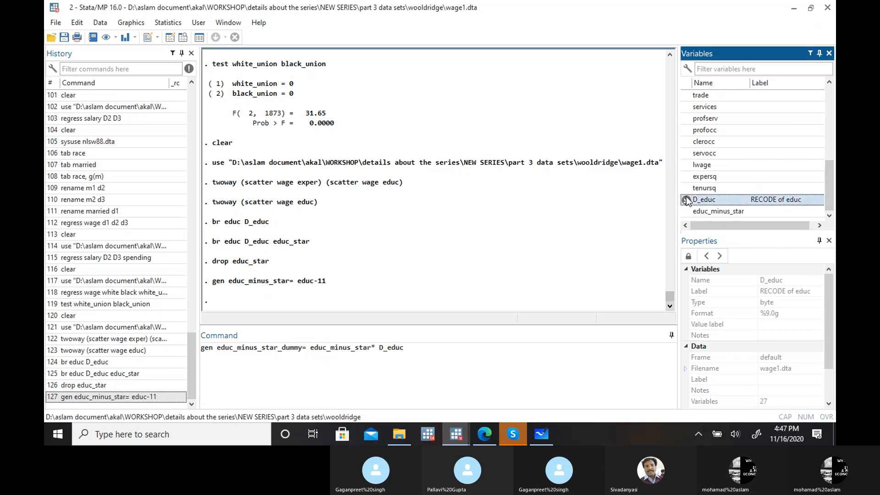
{"action": "left_click", "coordinate": [379, 347]}
{"action": "key", "text": "BackSpace"}
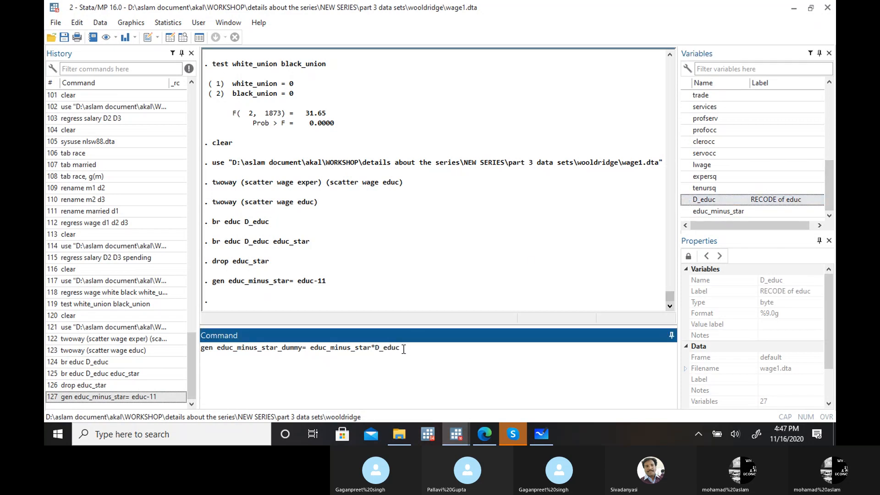
{"action": "key", "text": "Return"}
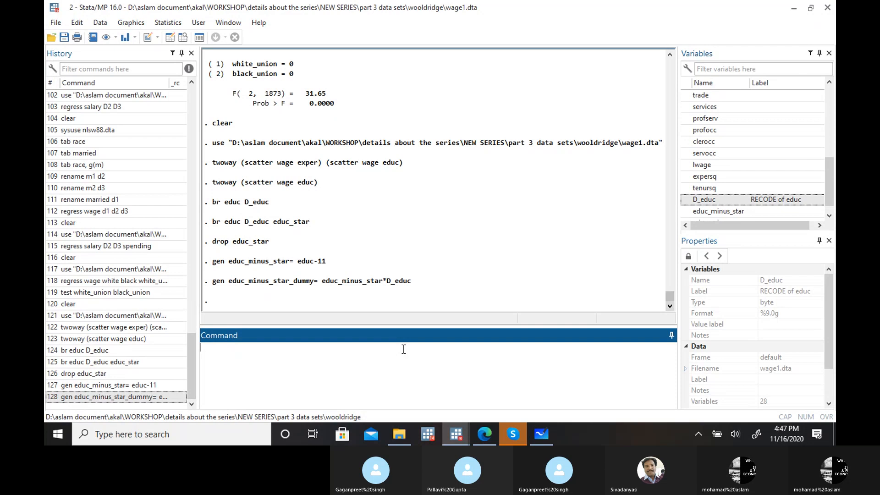
Step: Check equation 9.8.1 in the Gujarati PDF and, in Stata, regress wage on educ and educ_minus_star_dummy
{"action": "left_click", "coordinate": [483, 433]}
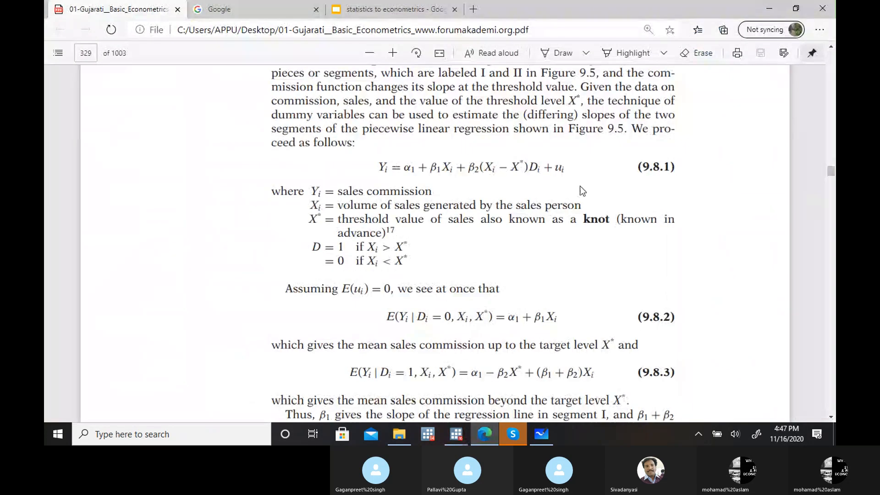
{"action": "left_click", "coordinate": [769, 8]}
{"action": "type", "text": "regre"}
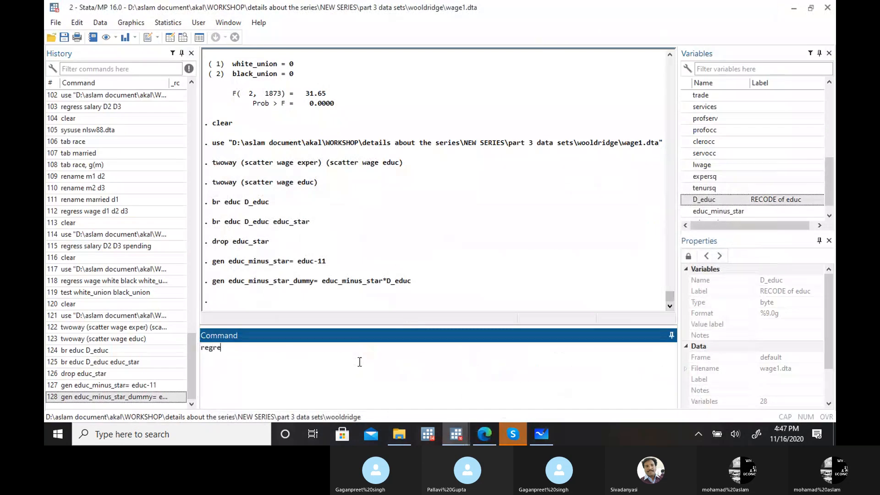
{"action": "type", "text": "ss wage"}
{"action": "left_click_drag", "start_coordinate": [831, 187], "coordinate": [831, 125]}
{"action": "double_click", "coordinate": [701, 106]}
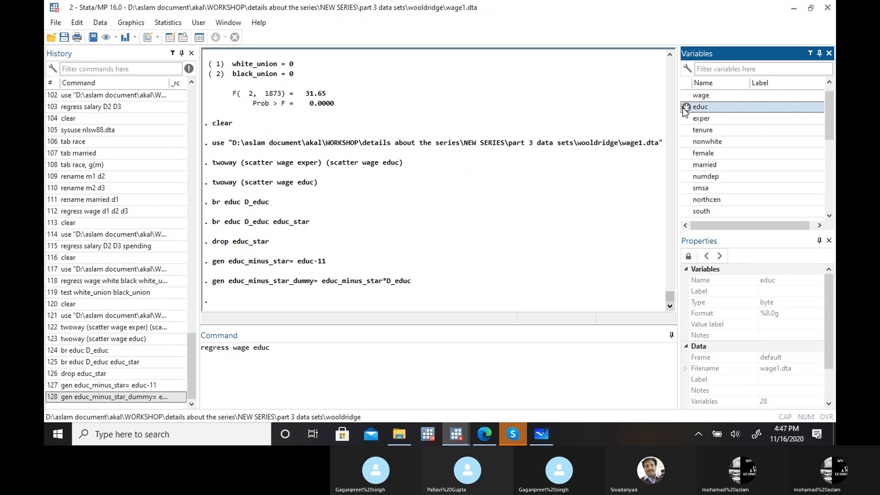
{"action": "left_click", "coordinate": [289, 346]}
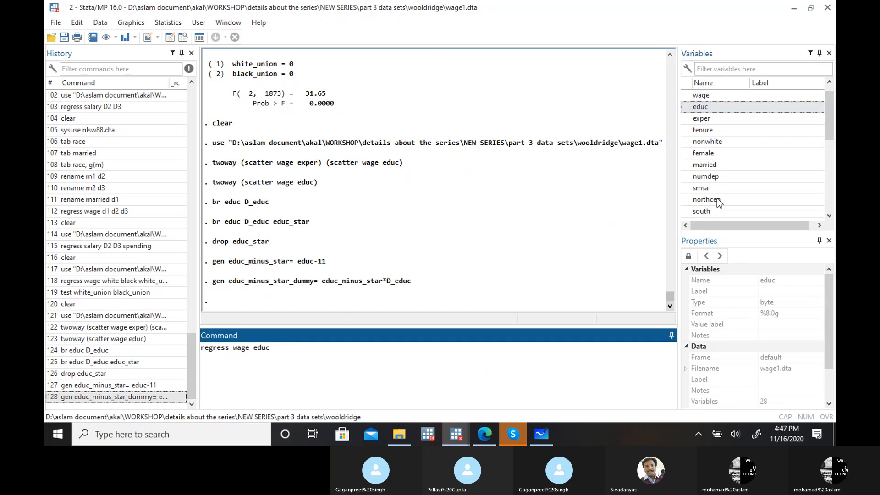
{"action": "scroll", "coordinate": [720, 202], "scroll_direction": "down", "scroll_amount": 5}
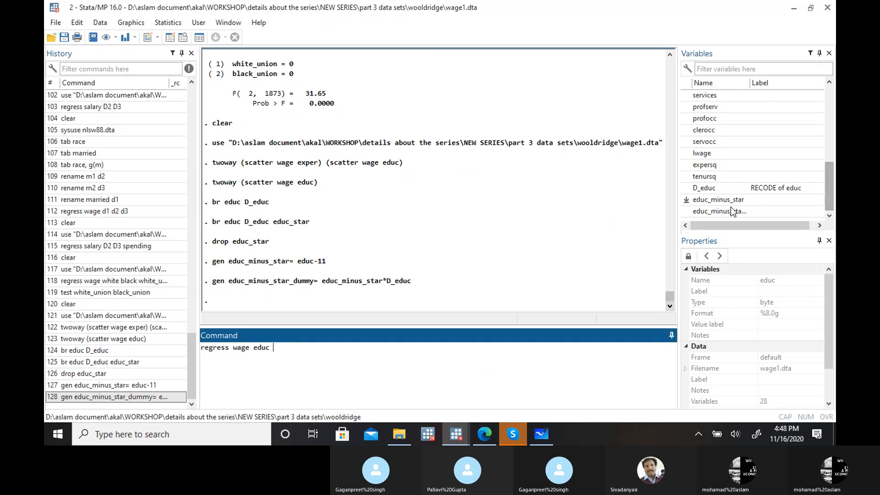
{"action": "double_click", "coordinate": [731, 211]}
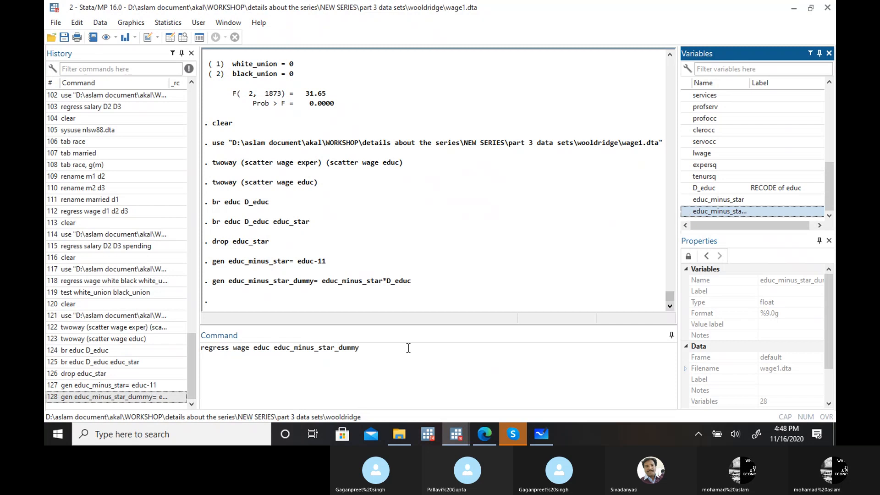
{"action": "left_click", "coordinate": [378, 349]}
{"action": "key", "text": "Return"}
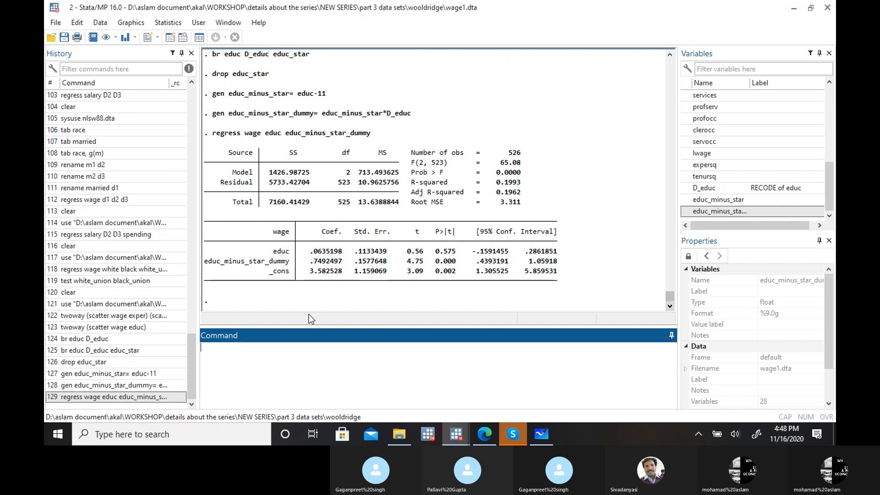
Step: Compare piecewise equations 9.8.1 to 9.8.3 in the Gujarati PDF with the lines on Stata's wage–educ graph, and minimize the graph
{"action": "left_click", "coordinate": [488, 434]}
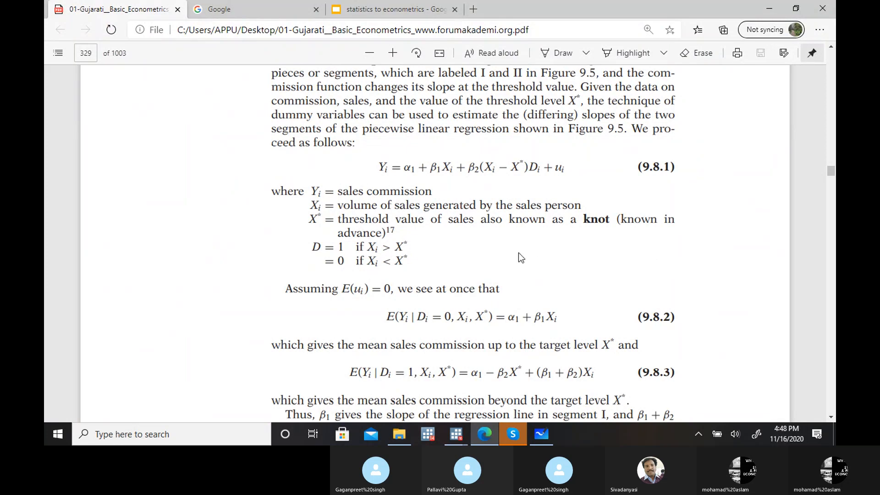
{"action": "scroll", "coordinate": [518, 252], "scroll_direction": "down", "scroll_amount": 1}
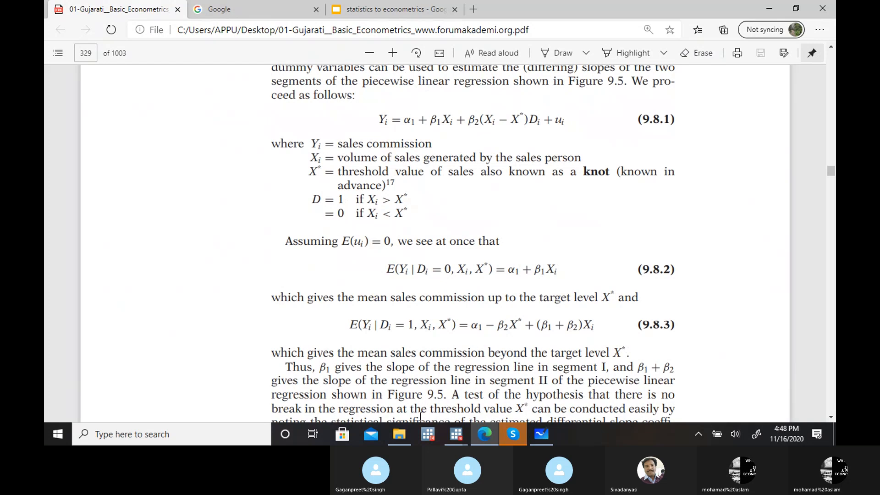
{"action": "mouse_move", "coordinate": [448, 426]}
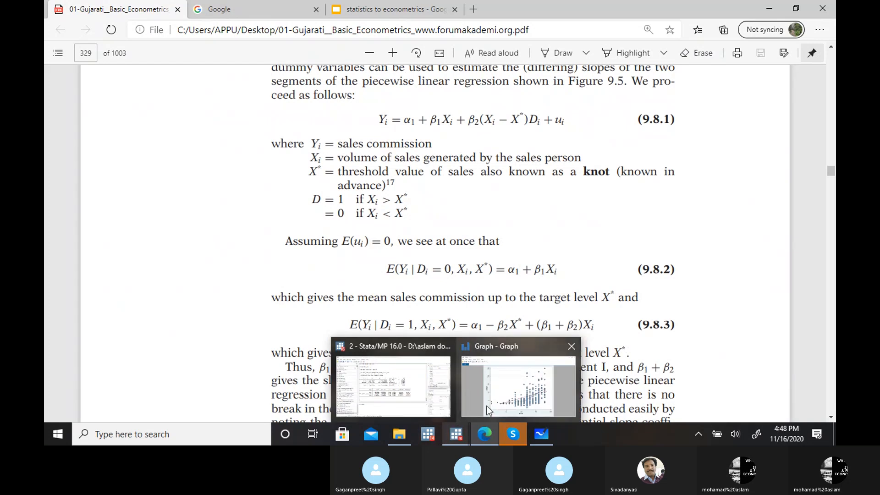
{"action": "left_click", "coordinate": [502, 400]}
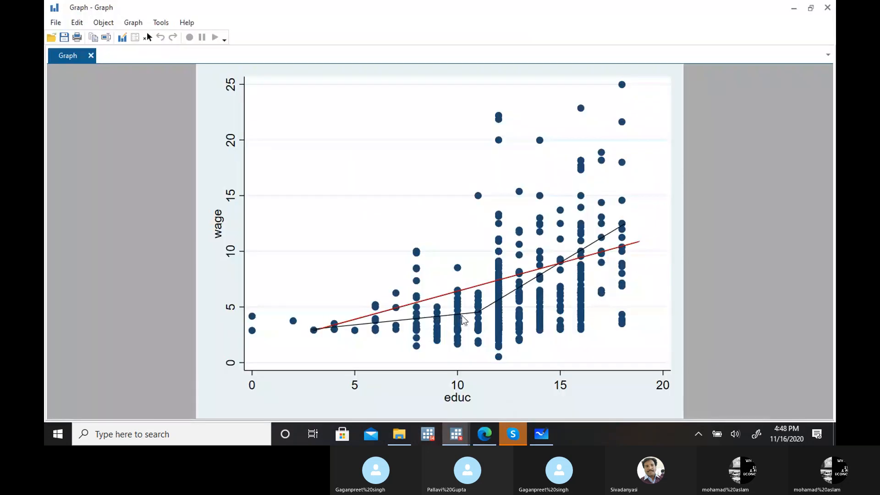
{"action": "left_click", "coordinate": [794, 8]}
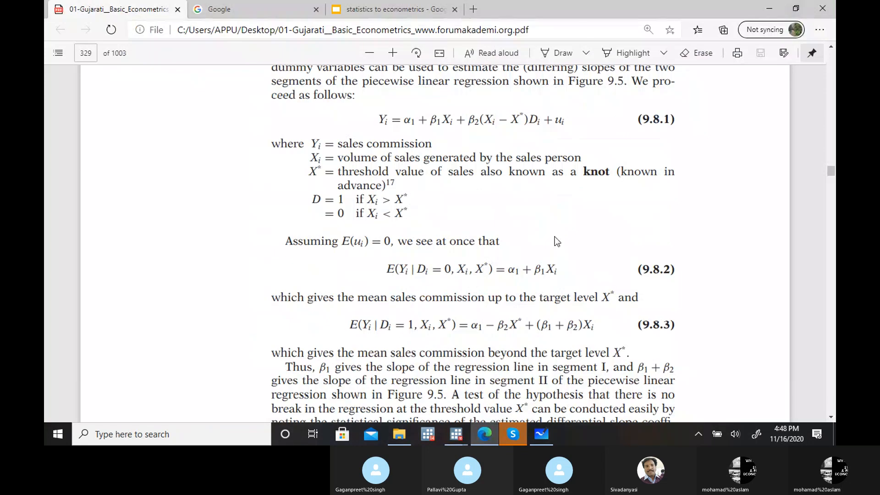
Step: Examine the coefficients of the wage regression on educ and educ_minus_star_dummy in Stata, and return to equations 9.8.1 to 9.8.3 in the Gujarati PDF
{"action": "mouse_move", "coordinate": [466, 436]}
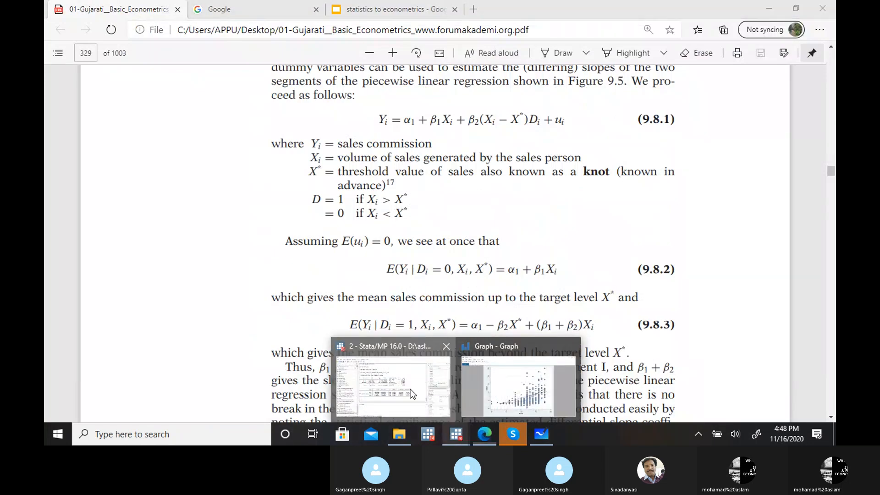
{"action": "left_click", "coordinate": [411, 389]}
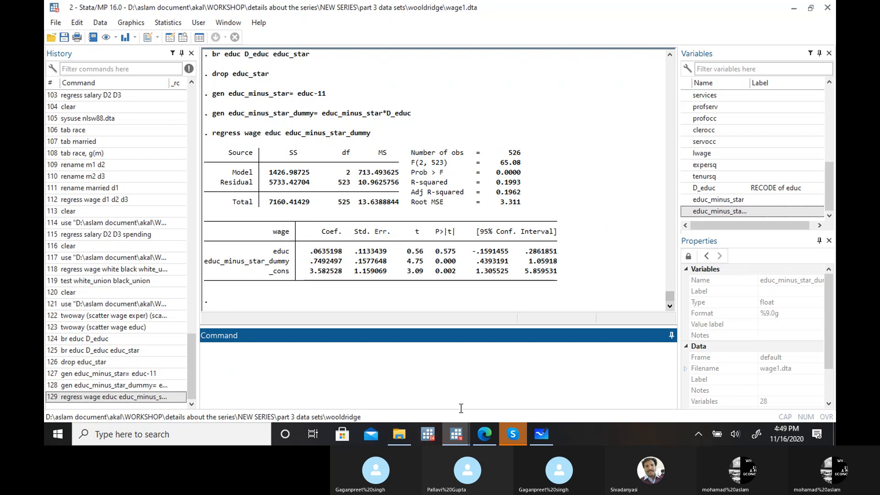
{"action": "left_click", "coordinate": [478, 431]}
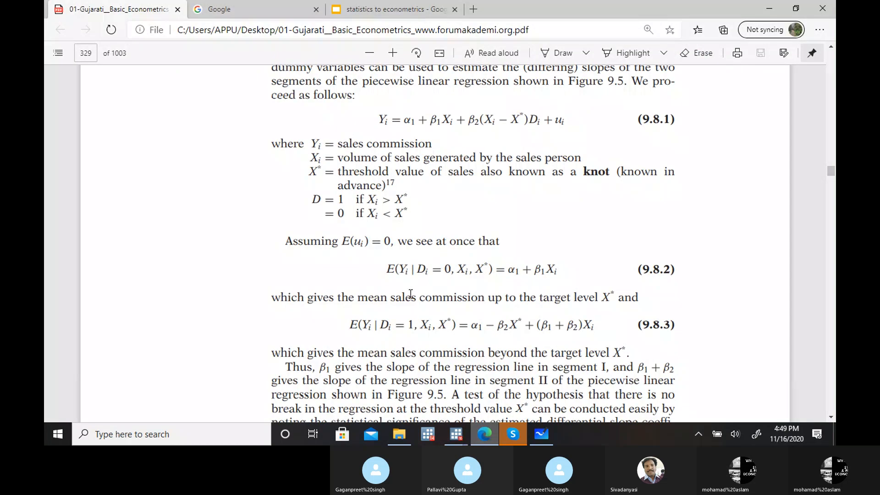
Step: Compare the "Different slope" wage–educ slide in Google Slides with the piecewise regression coefficients in Stata
{"action": "left_click", "coordinate": [394, 9]}
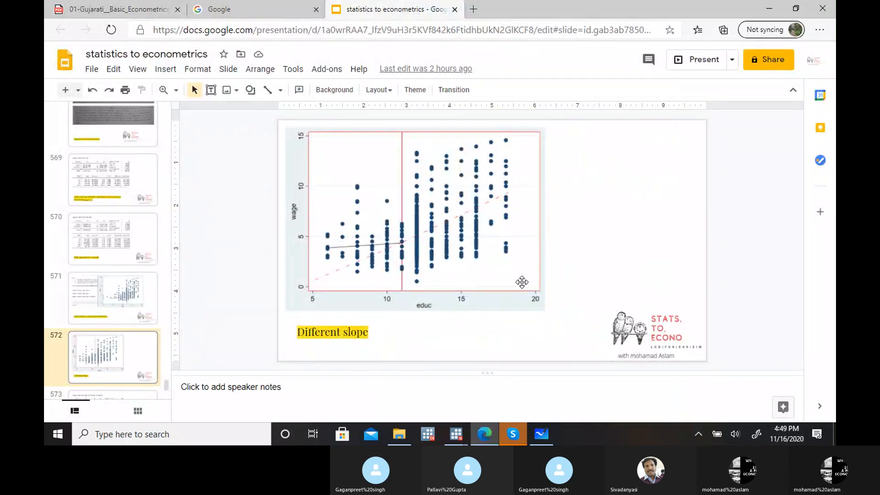
{"action": "key", "text": "Down"}
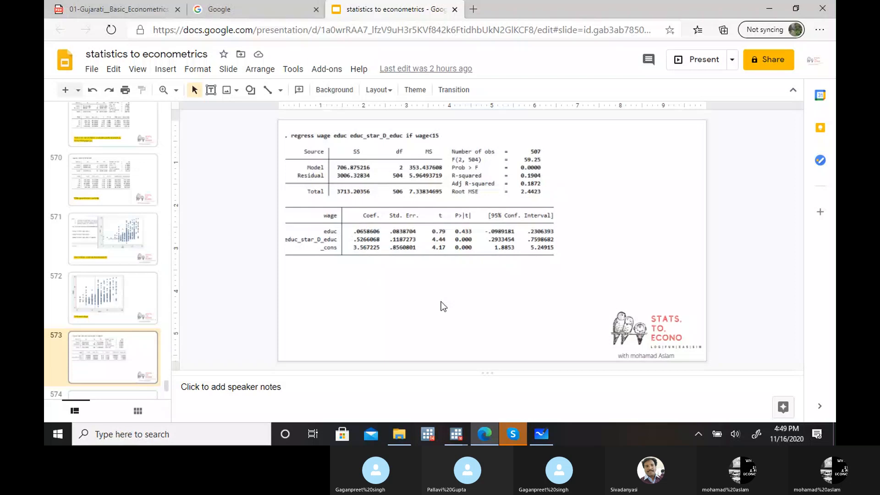
{"action": "key", "text": "Up"}
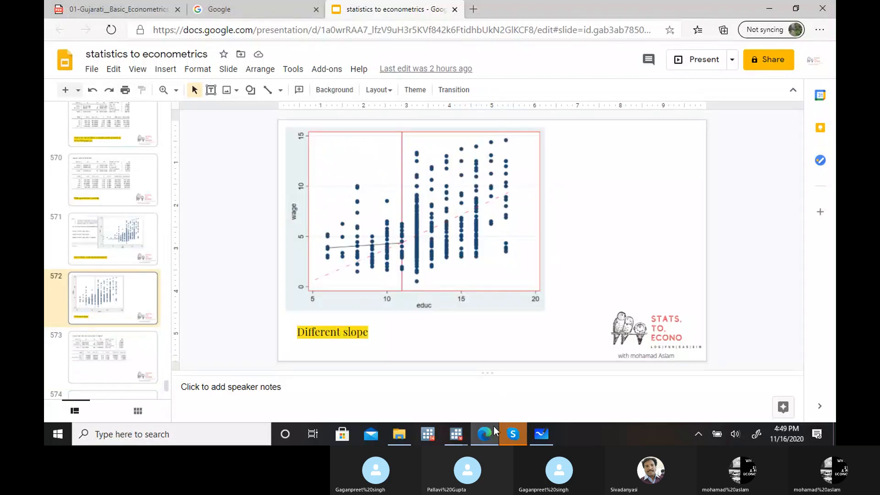
{"action": "mouse_move", "coordinate": [463, 434]}
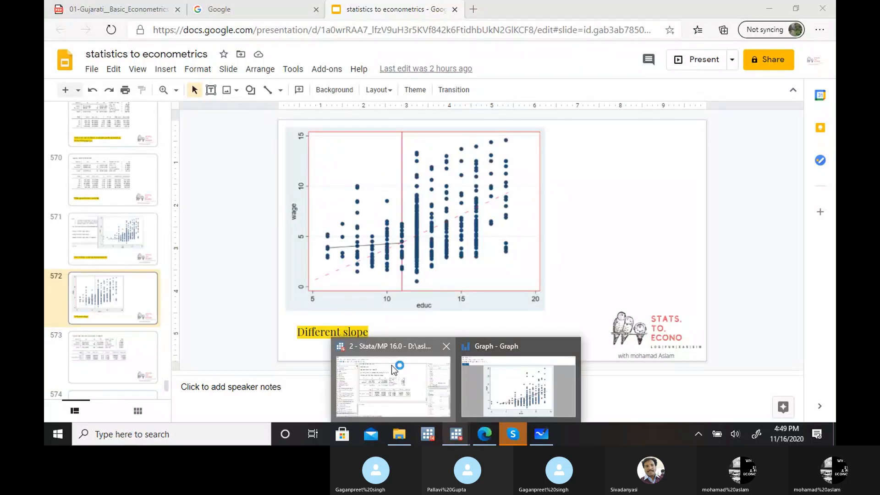
{"action": "left_click", "coordinate": [393, 366]}
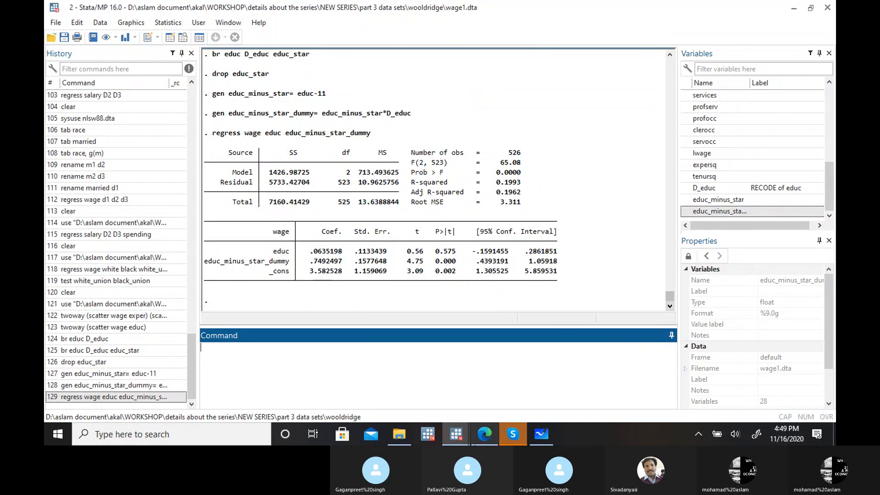
{"action": "mouse_move", "coordinate": [490, 441]}
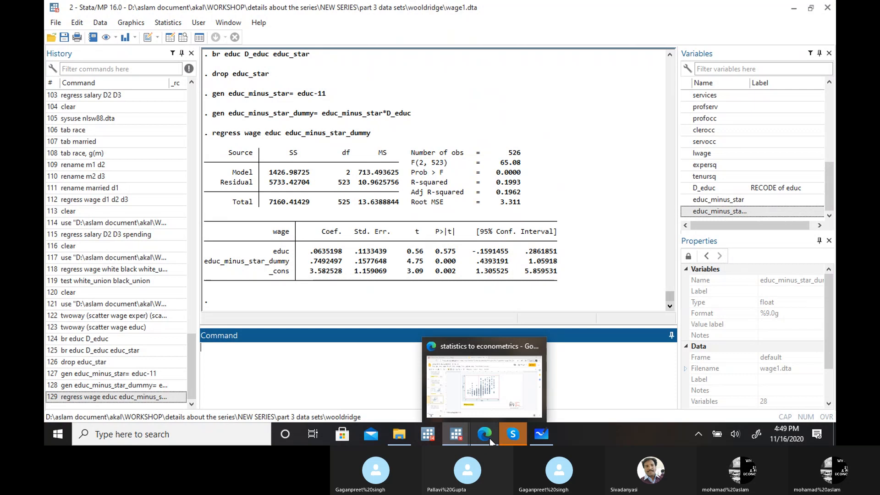
{"action": "left_click", "coordinate": [487, 397]}
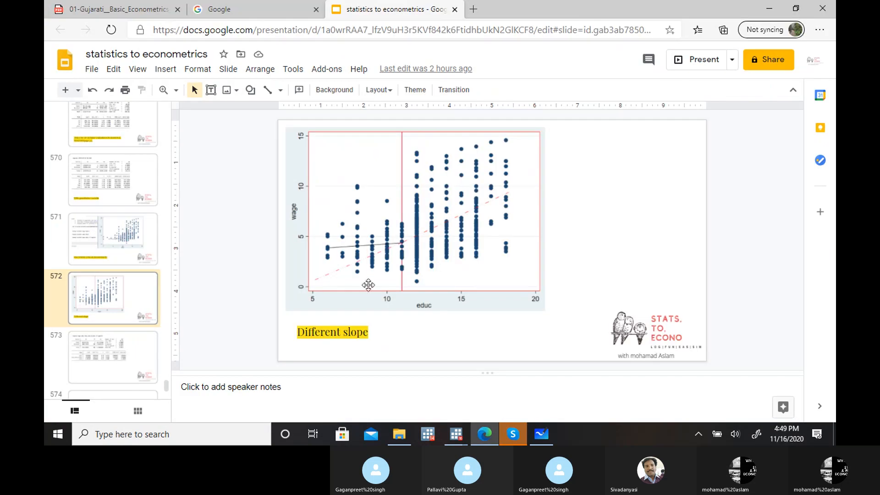
Step: Study Figure 9.6 on the piecewise regression parameters in the Gujarati PDF and match its slopes and intercepts with Stata's coefficients
{"action": "left_click", "coordinate": [116, 9]}
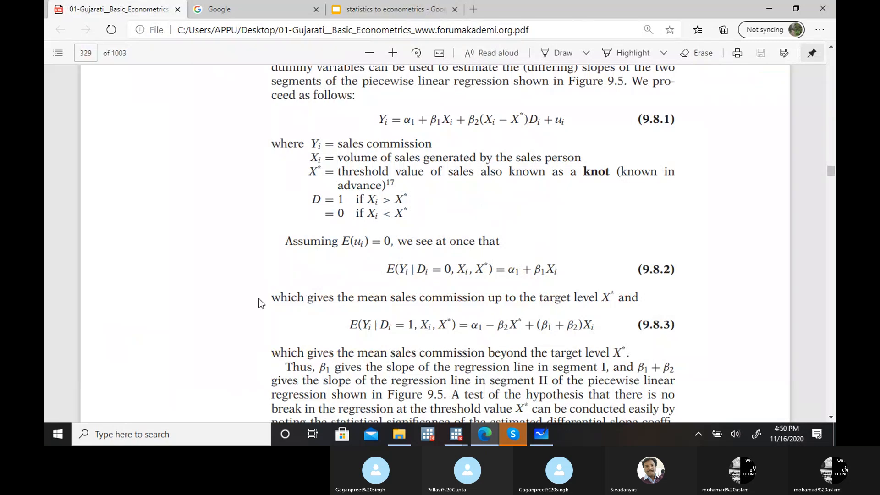
{"action": "scroll", "coordinate": [259, 302], "scroll_direction": "down", "scroll_amount": 1}
{"action": "scroll", "coordinate": [259, 304], "scroll_direction": "down", "scroll_amount": 10}
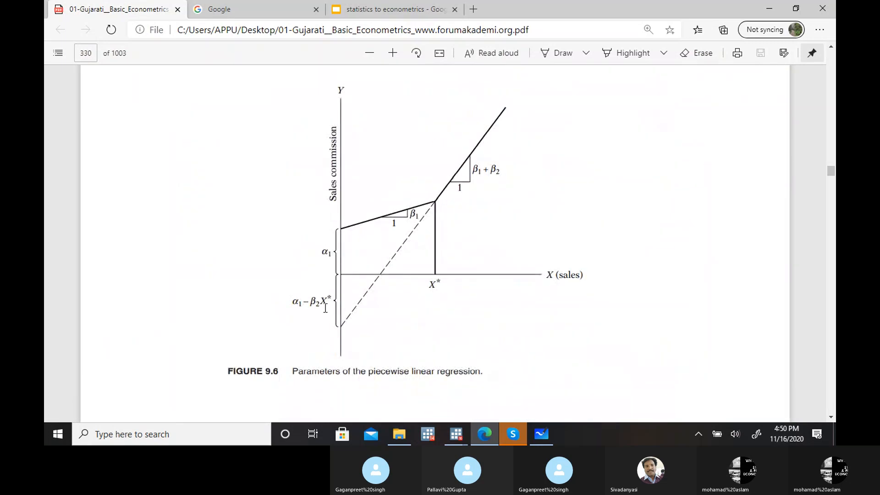
{"action": "mouse_move", "coordinate": [456, 434]}
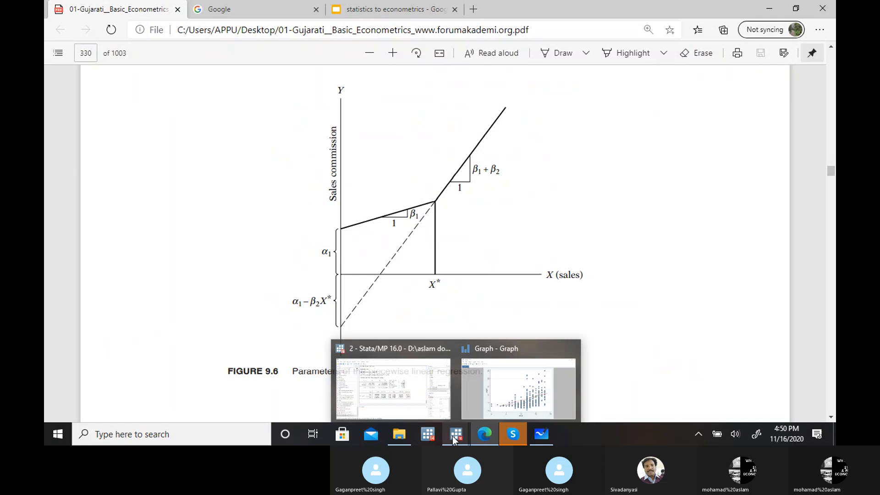
{"action": "left_click", "coordinate": [414, 400]}
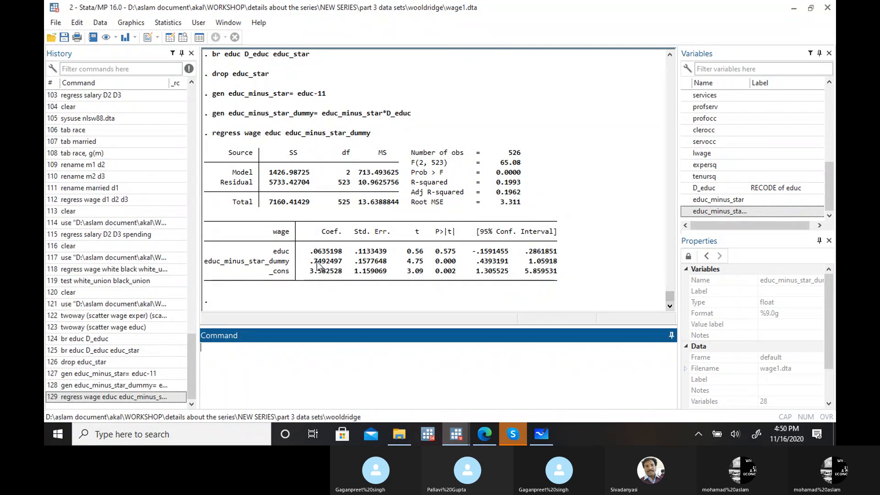
{"action": "left_click", "coordinate": [485, 436]}
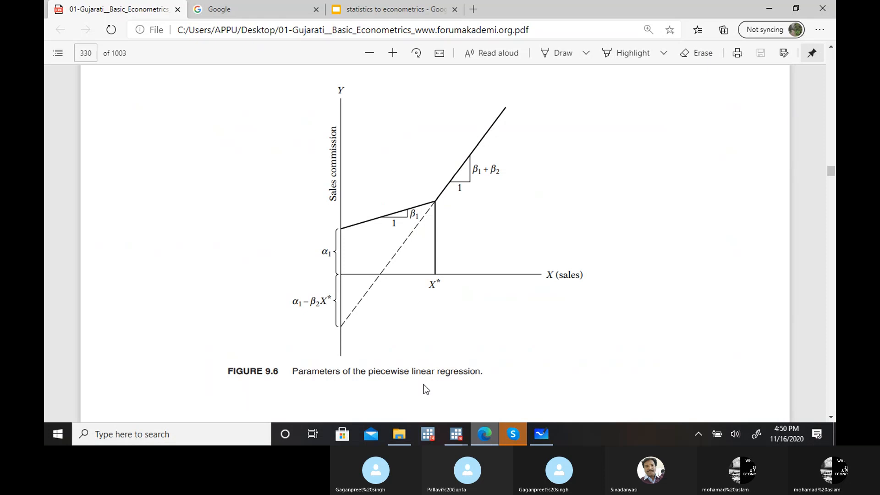
{"action": "left_click", "coordinate": [769, 9]}
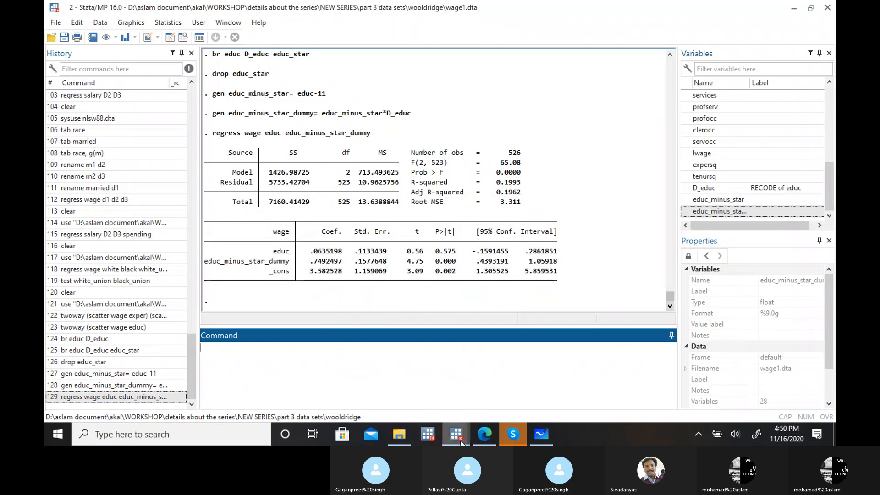
Step: Relate the two line segments on the "Different slope" slide to the educ and educ_minus_star_dummy coefficients in Stata
{"action": "left_click", "coordinate": [485, 433]}
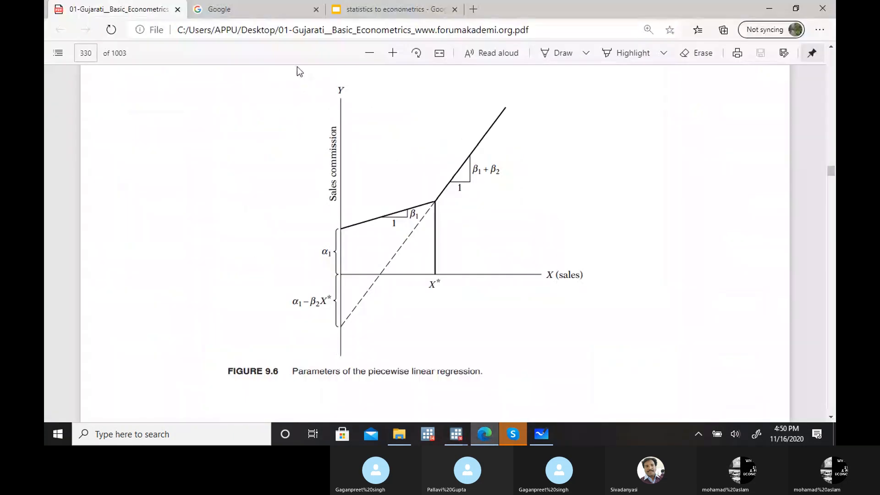
{"action": "left_click", "coordinate": [352, 9]}
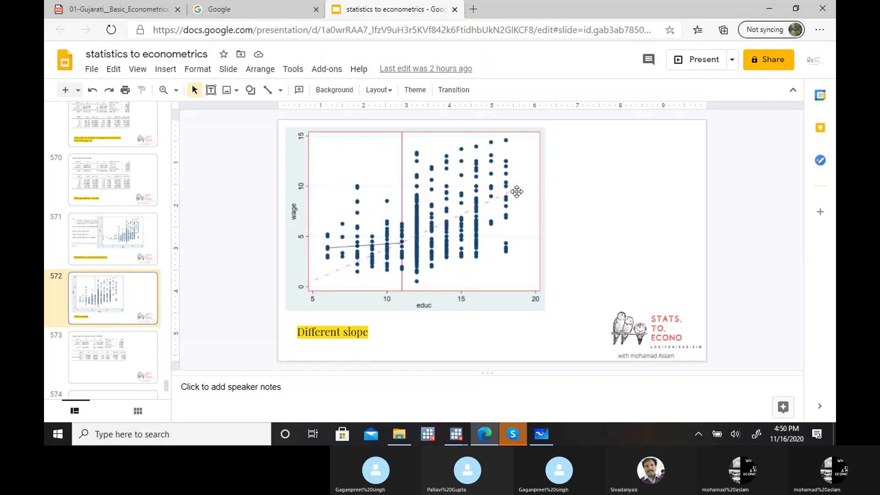
{"action": "mouse_move", "coordinate": [455, 438]}
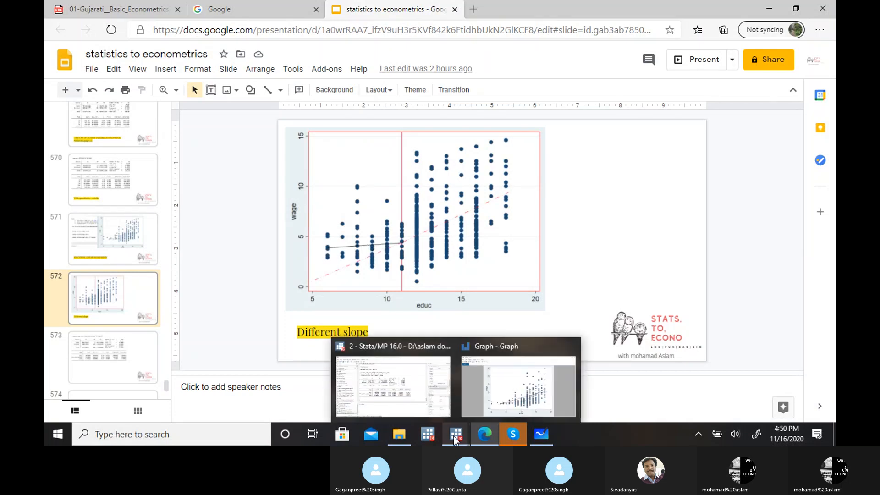
{"action": "left_click", "coordinate": [411, 390]}
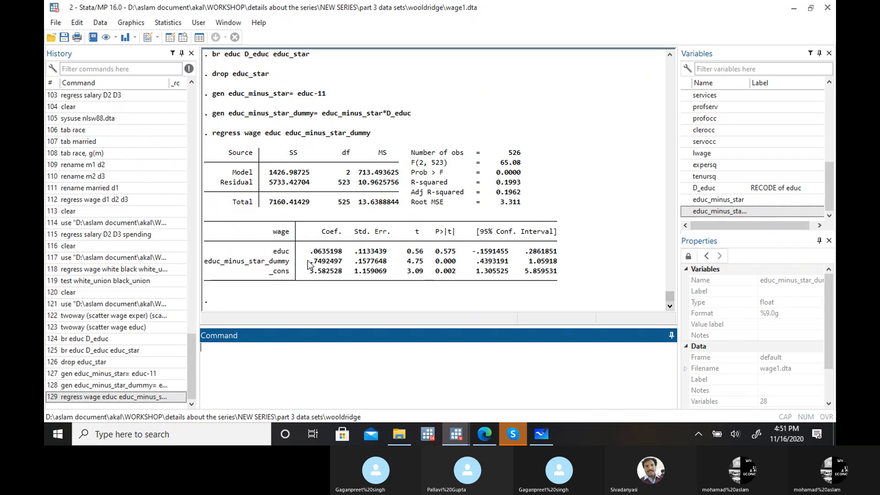
Step: Review the "PIECEWISE LINEAR REGRESSION" slide, Stata's regression output and Figure 9.6 in the Gujarati PDF
{"action": "left_click", "coordinate": [494, 442]}
{"action": "key", "text": "Up"}
{"action": "key", "text": "Up"}
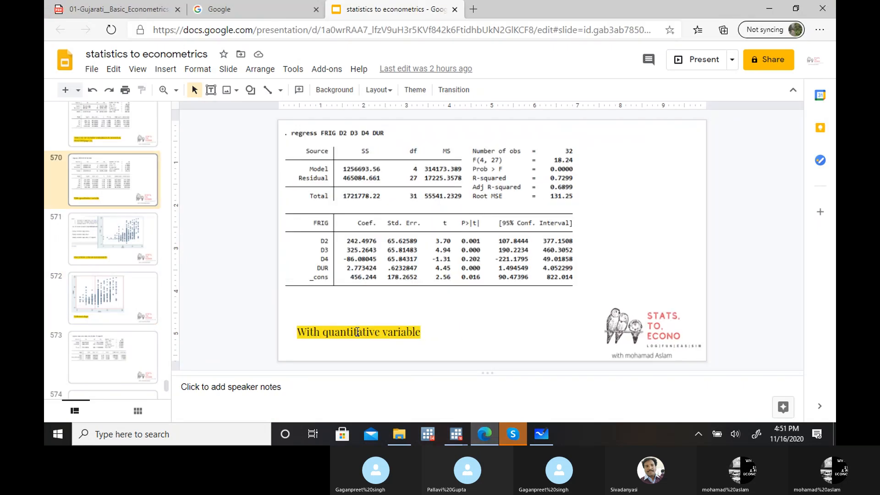
{"action": "key", "text": "Down"}
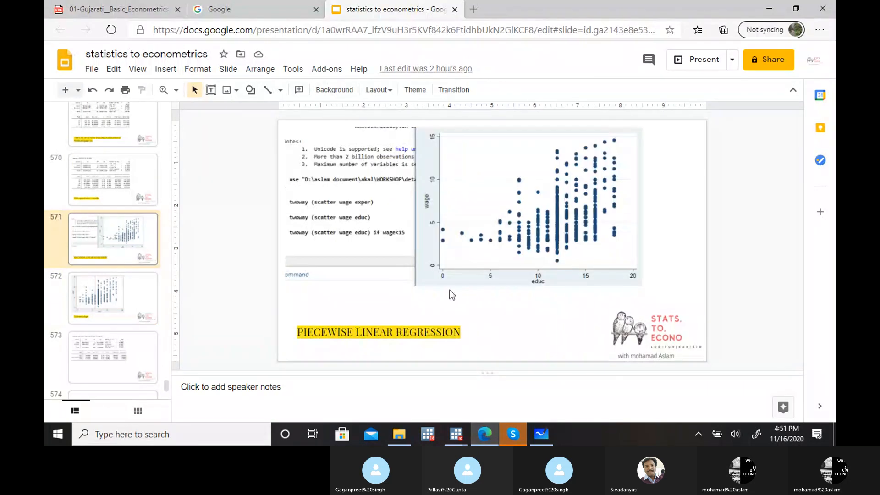
{"action": "left_click", "coordinate": [484, 435]}
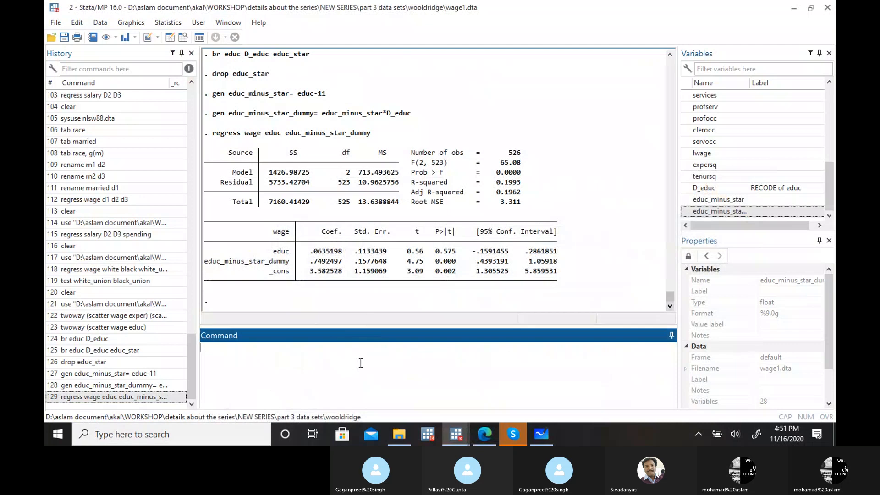
{"action": "left_click", "coordinate": [476, 425]}
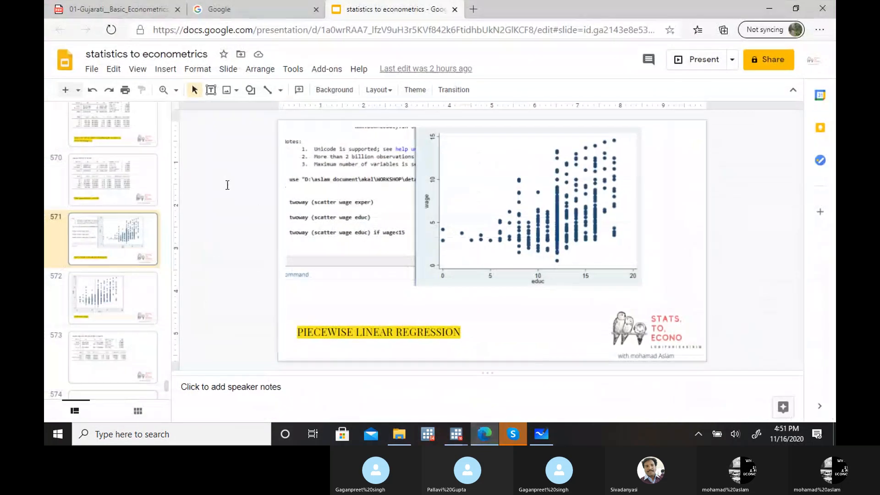
{"action": "left_click", "coordinate": [130, 2]}
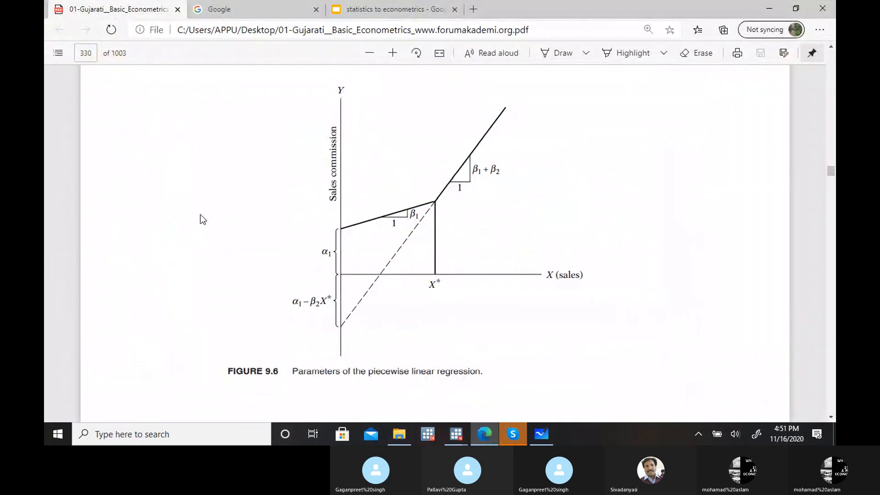
Step: Show the "Different slope" slide 572 in Google Slides again and check it against Stata's regression table
{"action": "left_click", "coordinate": [395, 9]}
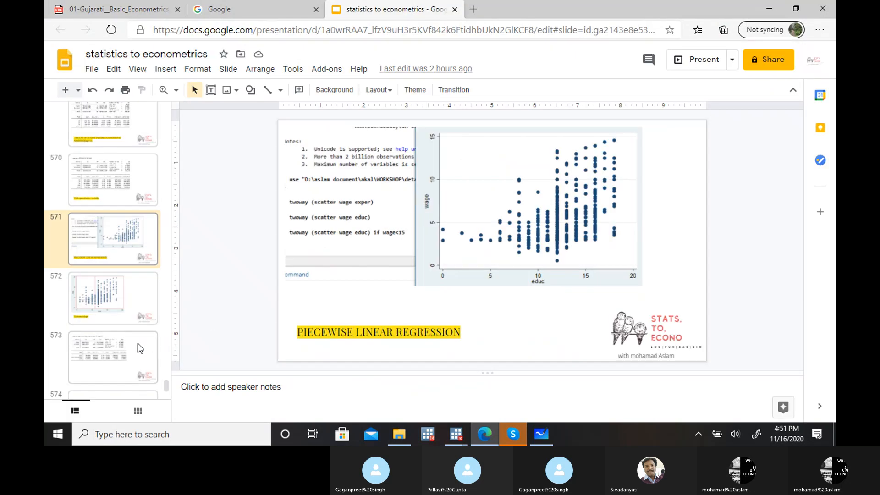
{"action": "left_click", "coordinate": [129, 292]}
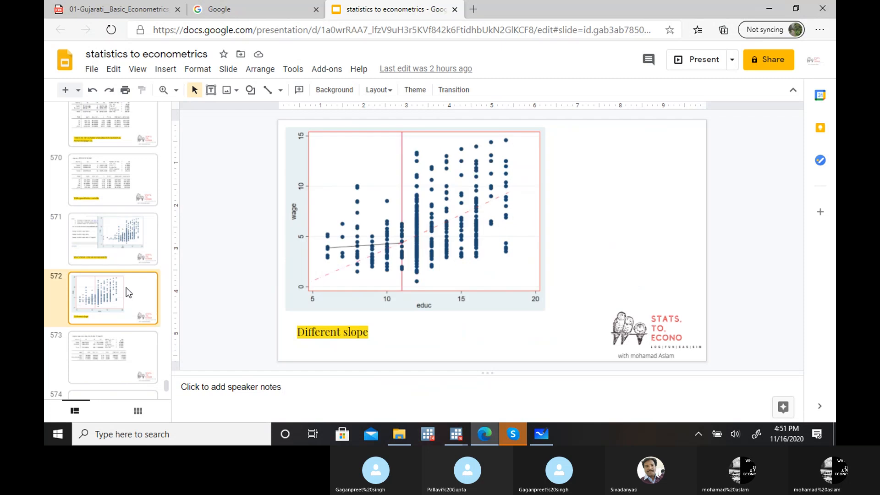
{"action": "mouse_move", "coordinate": [456, 434]}
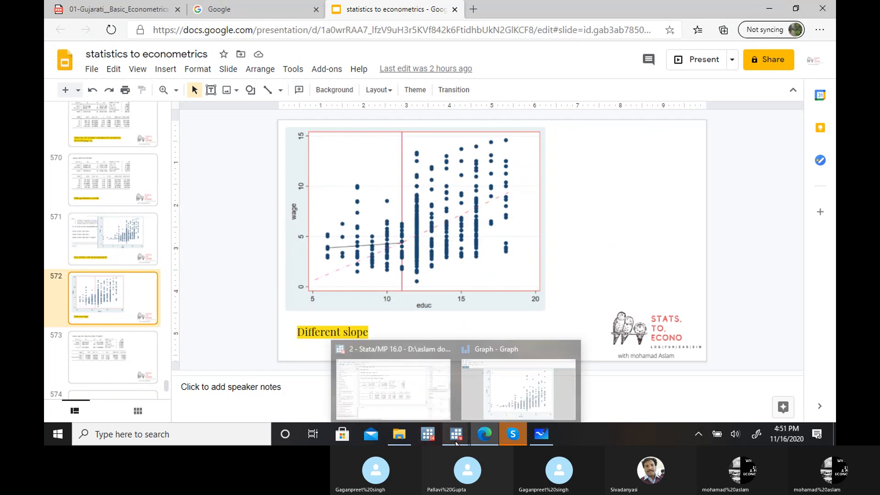
{"action": "left_click", "coordinate": [407, 395]}
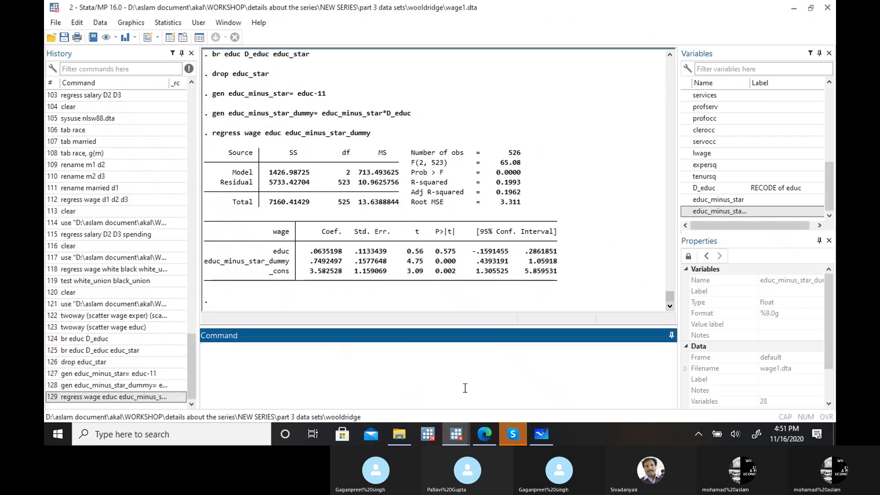
Step: Review equations 9.8.1 to 9.8.3 on page 329 of the Gujarati PDF and interpret Stata's regression coefficients with them
{"action": "left_click", "coordinate": [485, 434]}
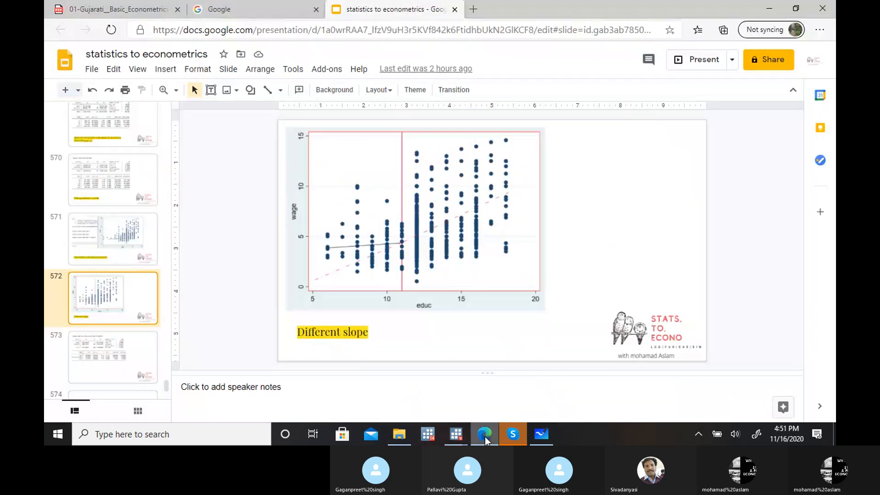
{"action": "left_click", "coordinate": [122, 5]}
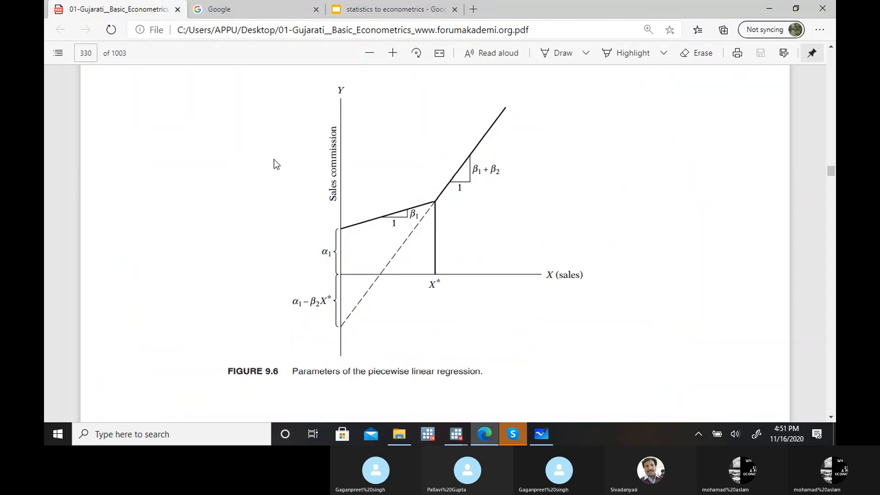
{"action": "scroll", "coordinate": [274, 166], "scroll_direction": "up", "scroll_amount": 8}
{"action": "scroll", "coordinate": [273, 166], "scroll_direction": "up", "scroll_amount": 10}
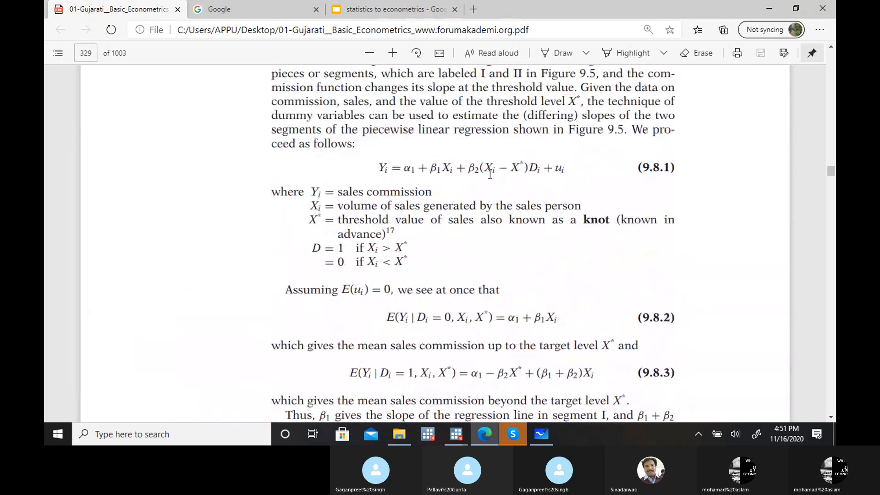
{"action": "left_click", "coordinate": [773, 8]}
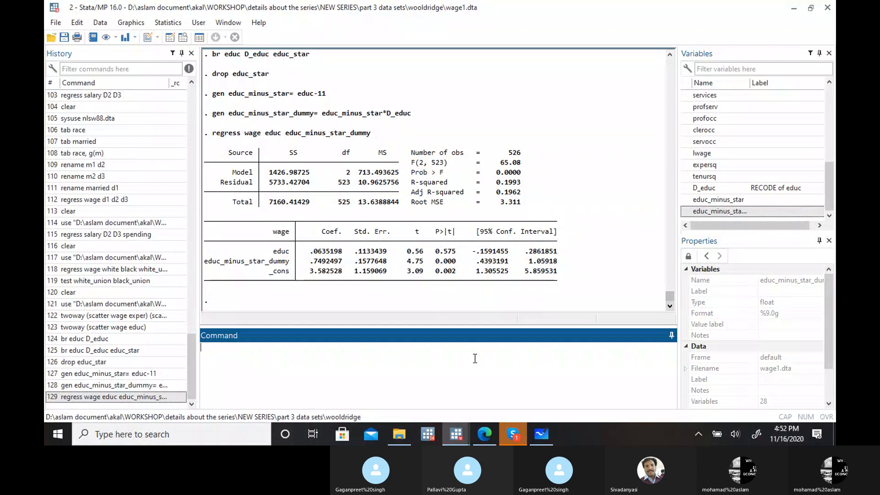
Step: Switch to the Skype window of the "part 3 stats to econo" call
{"action": "left_click", "coordinate": [483, 436]}
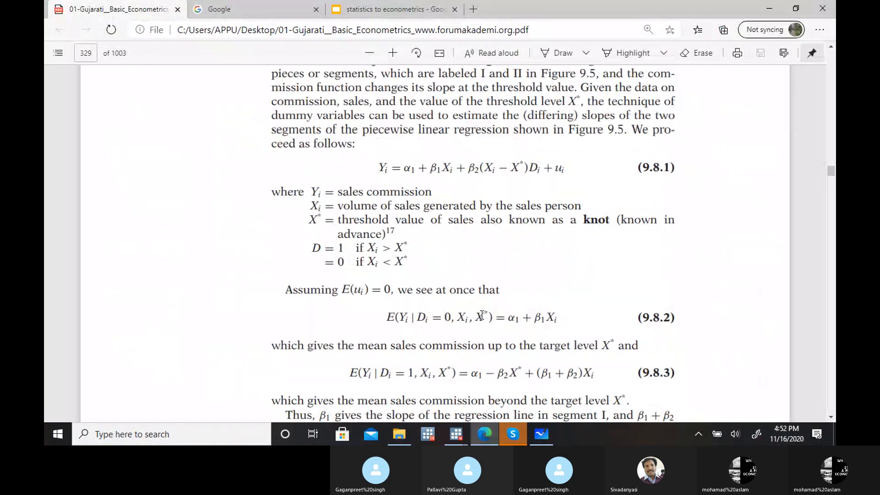
{"action": "left_click", "coordinate": [513, 434]}
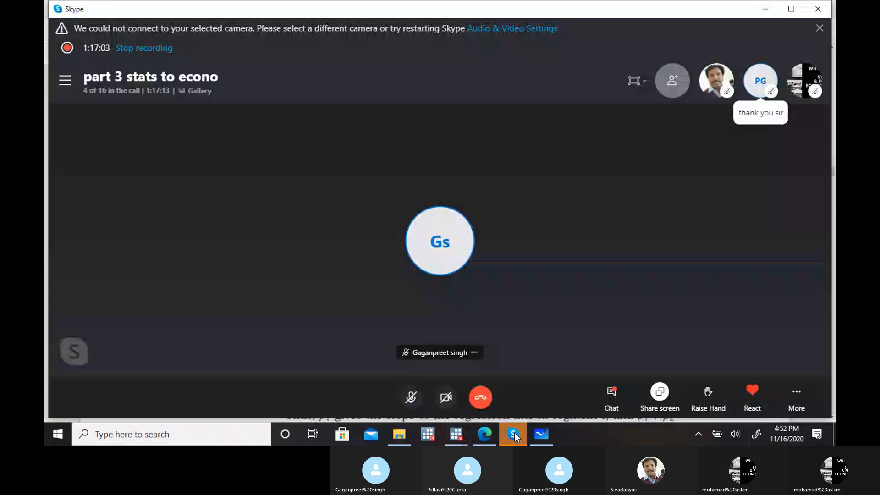